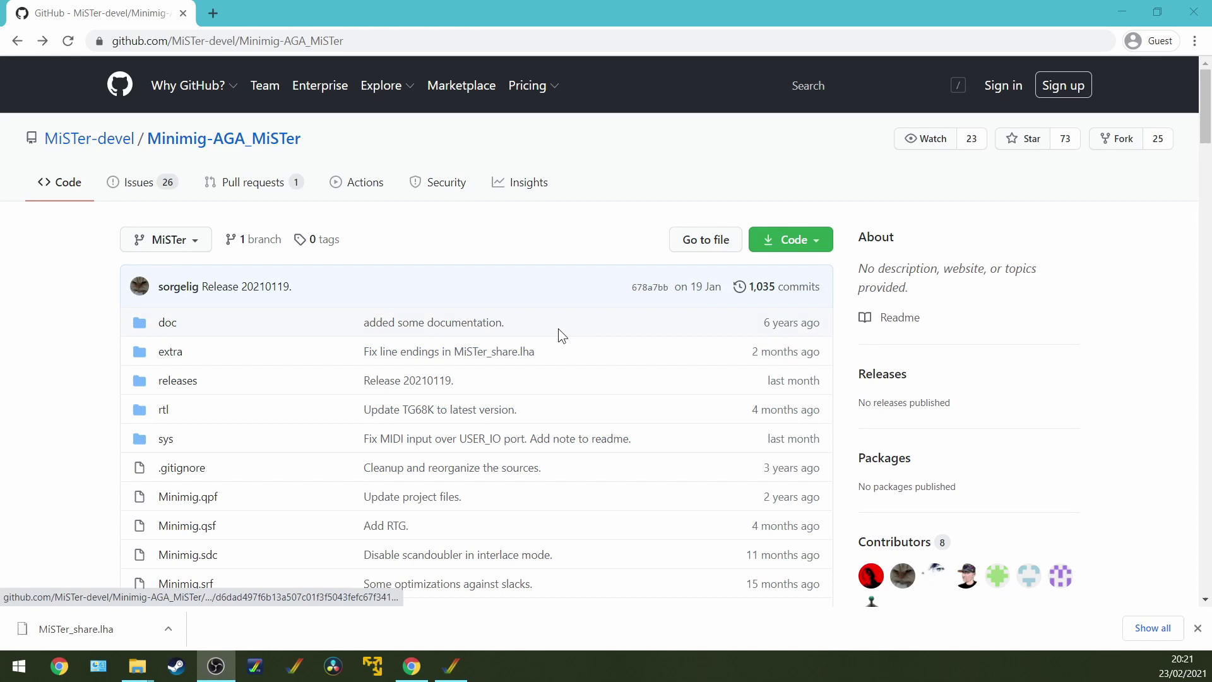
# Step: Read the Shared folder setup instructions in the Minimig-AGA_MiSTer readme, highlighting the line about the required files
pyautogui.click(186, 150)
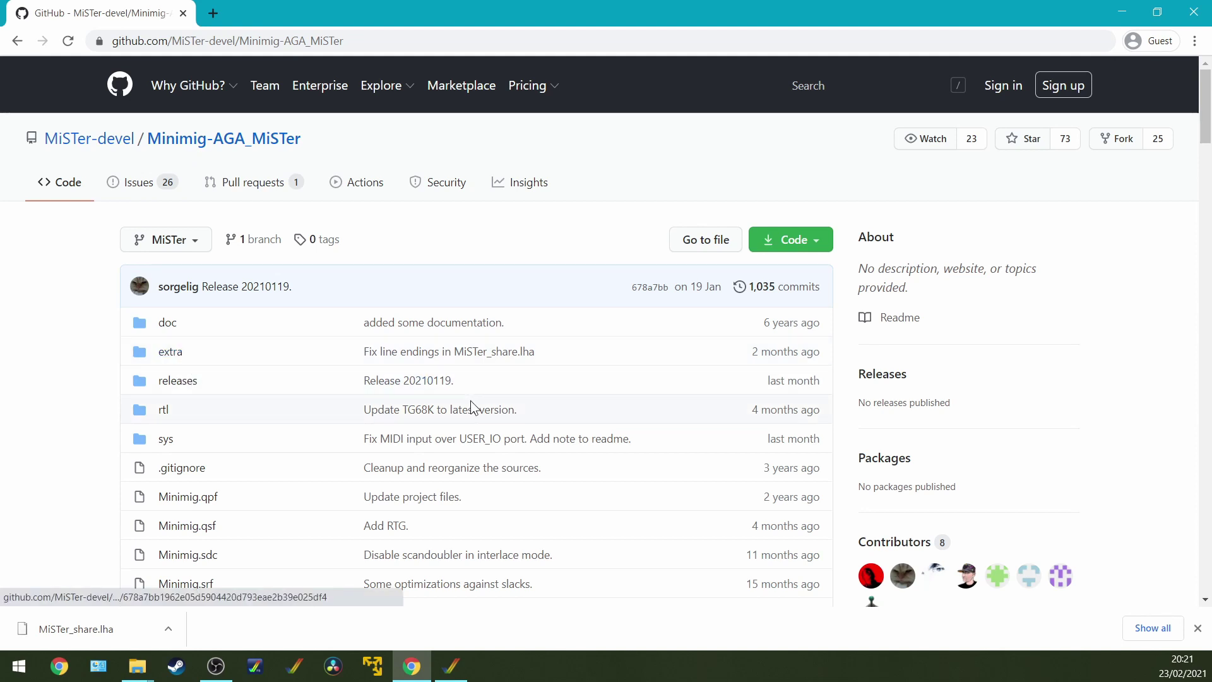
pyautogui.scroll(-10, 467, 400)
pyautogui.scroll(-14, 410, 358)
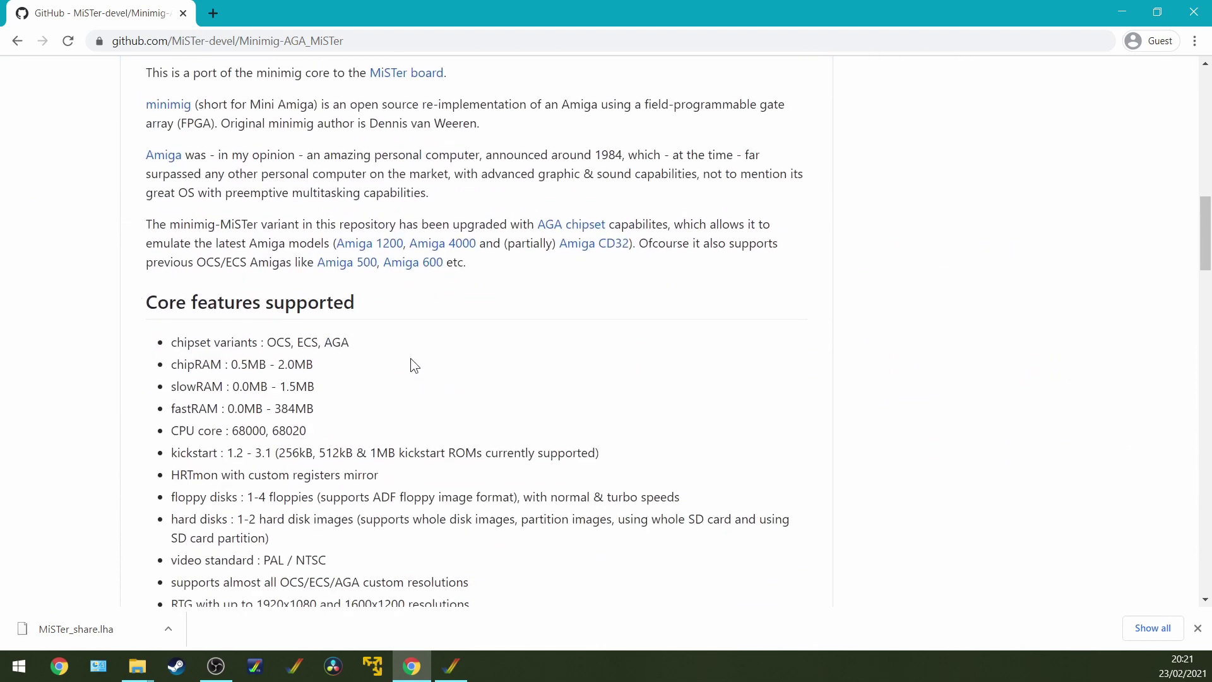
pyautogui.scroll(-3, 297, 265)
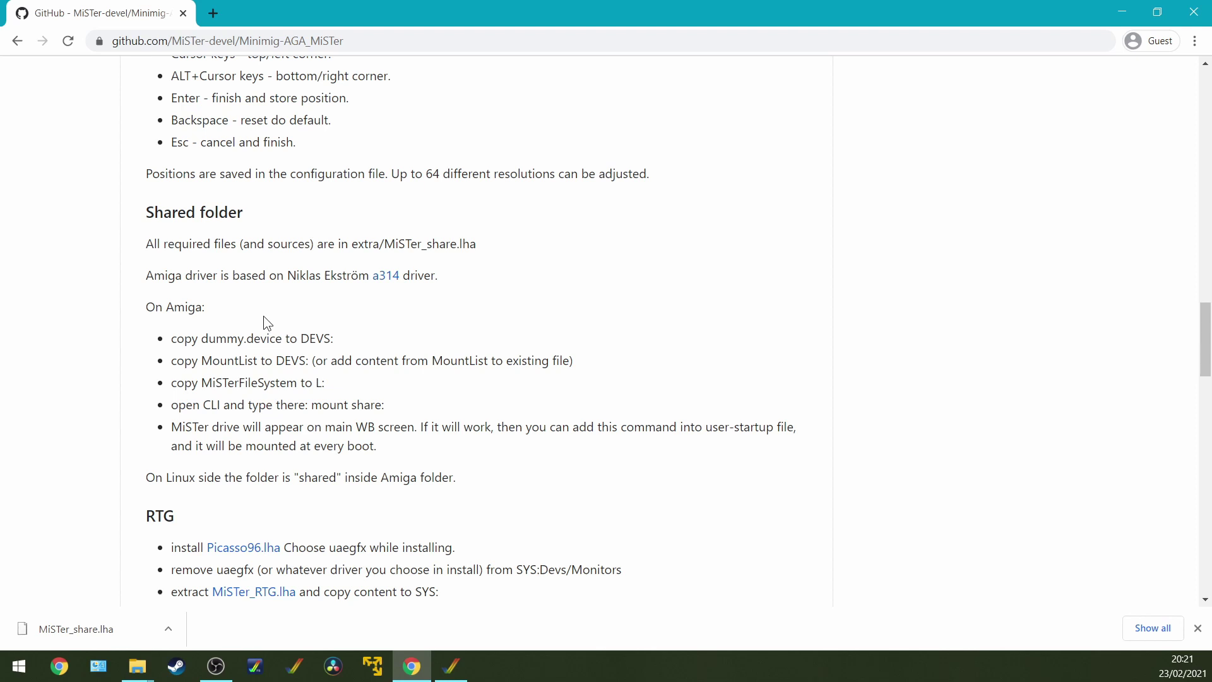
pyautogui.moveTo(147, 243); pyautogui.dragTo(472, 244)
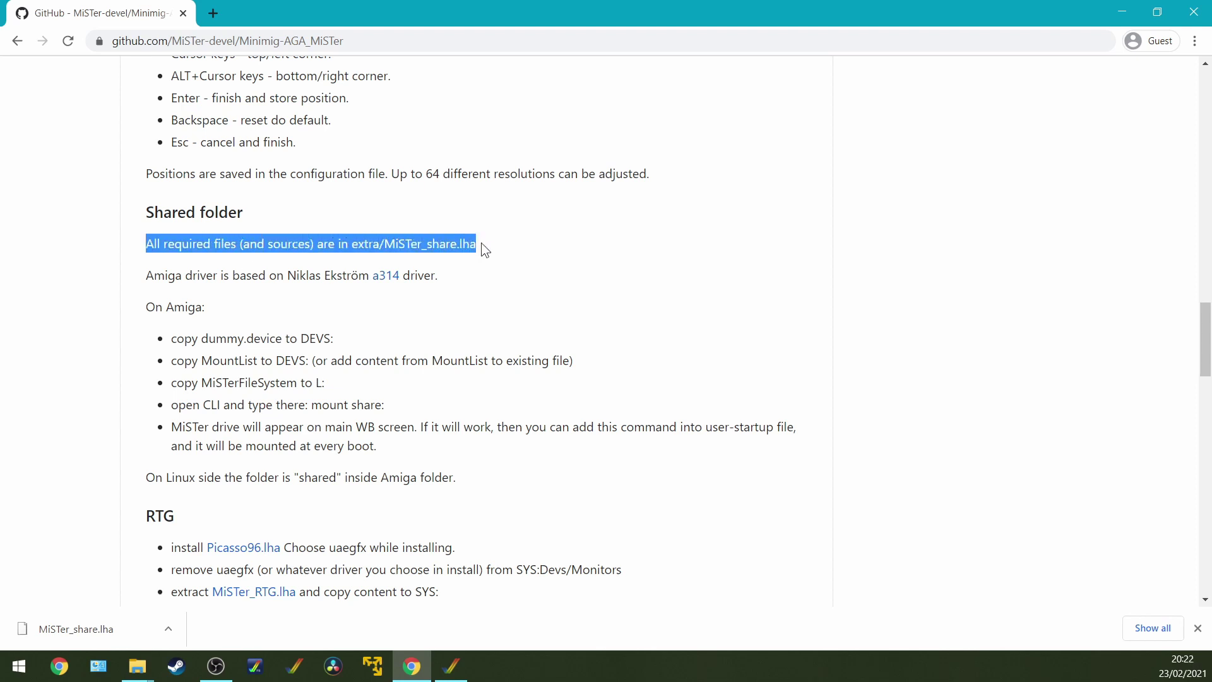
pyautogui.click(370, 247)
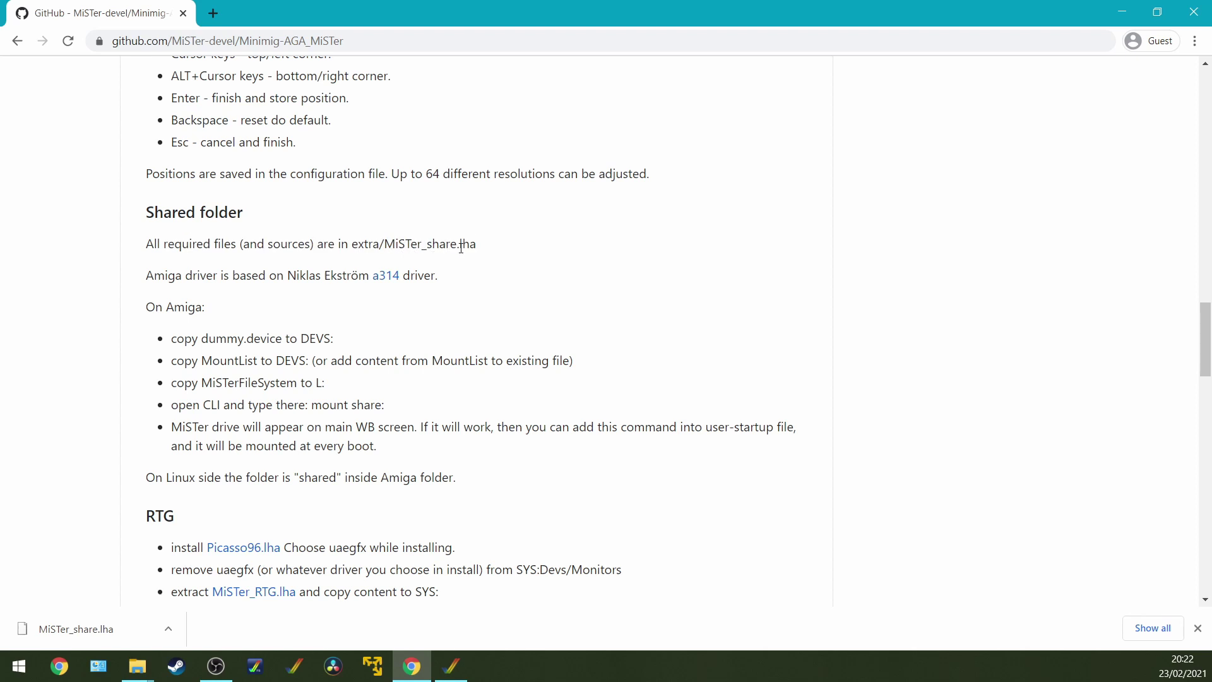
# Step: Open the repository's extra folder and locate MiSTer_share.lha in its file list
pyautogui.scroll(15, 295, 263)
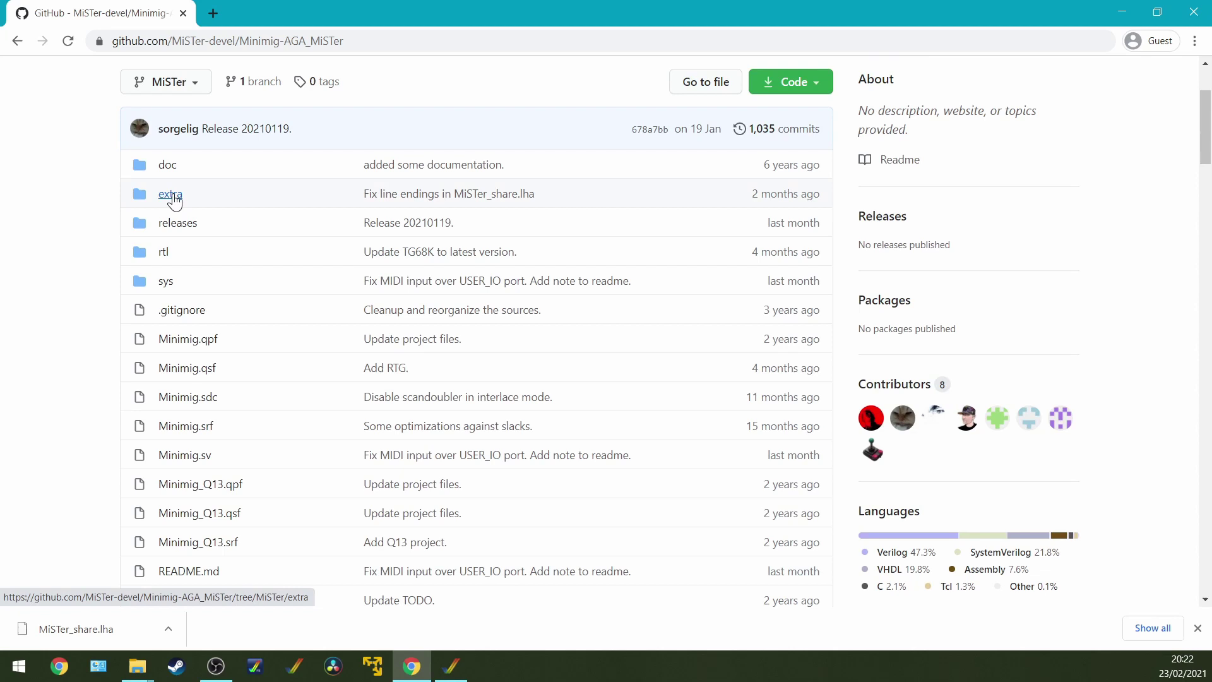
pyautogui.click(174, 196)
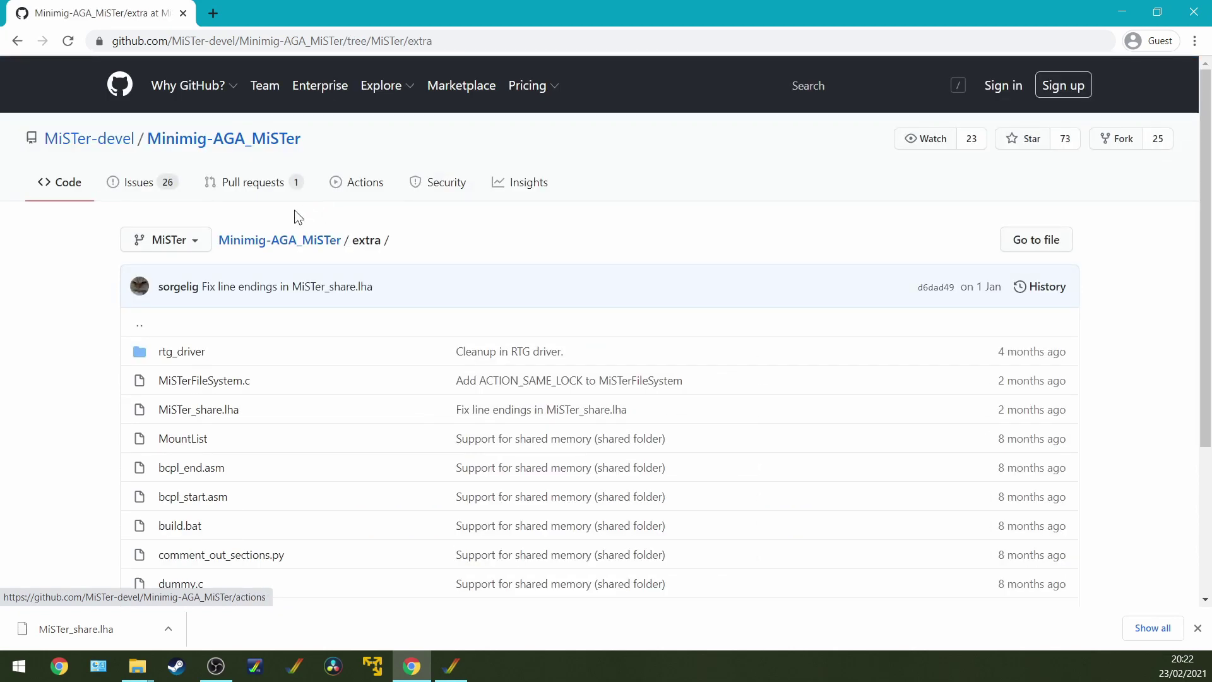
pyautogui.scroll(-3, 248, 373)
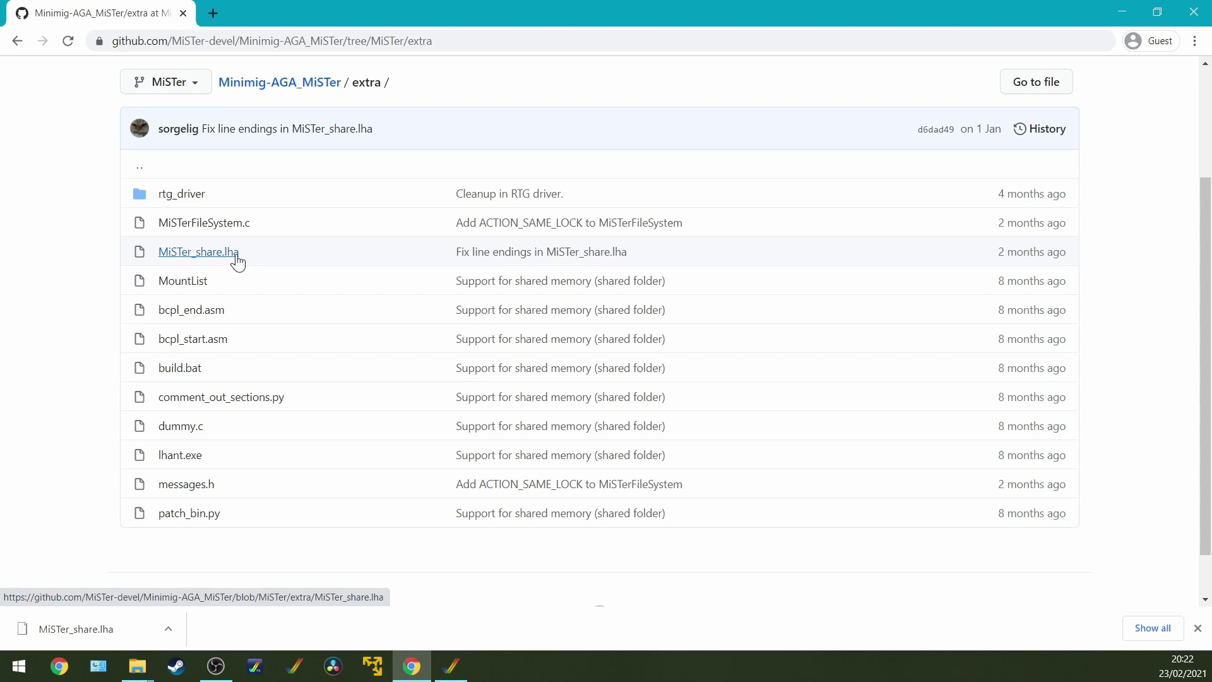
# Step: Switch to File Explorer and select MiSTer_share.lha in D:\Amiga\WinUAE\PC
pyautogui.hotkey('alt', 'Tab')
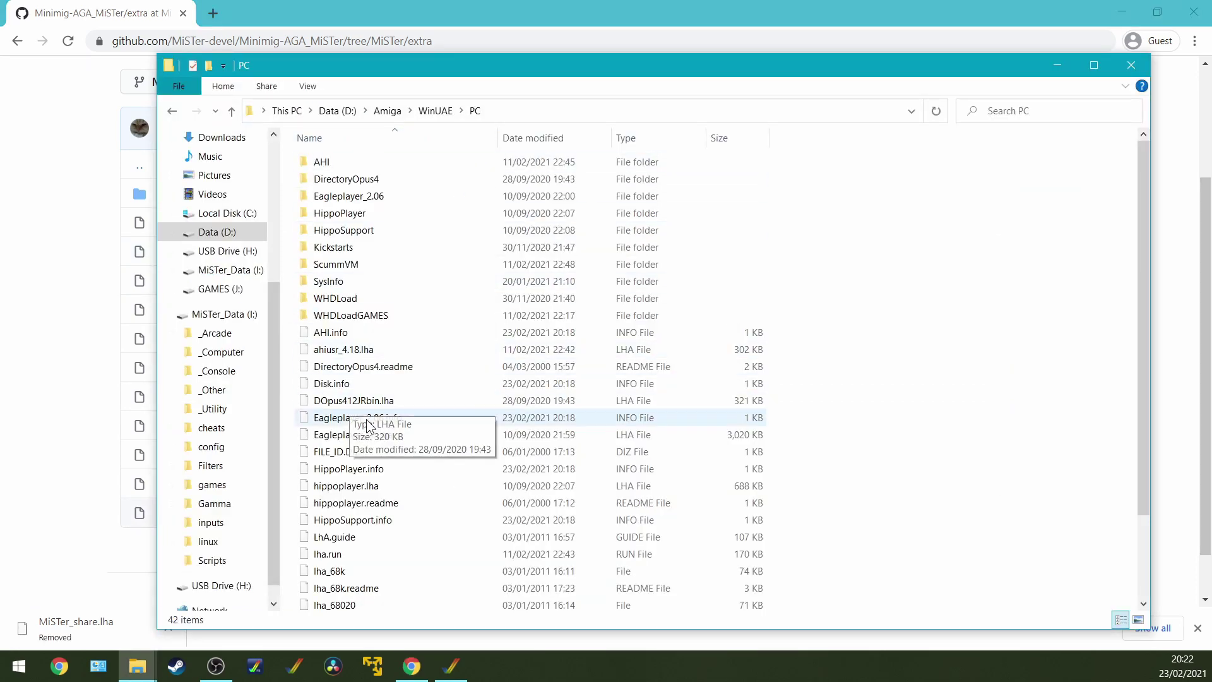
pyautogui.scroll(-2, 441, 541)
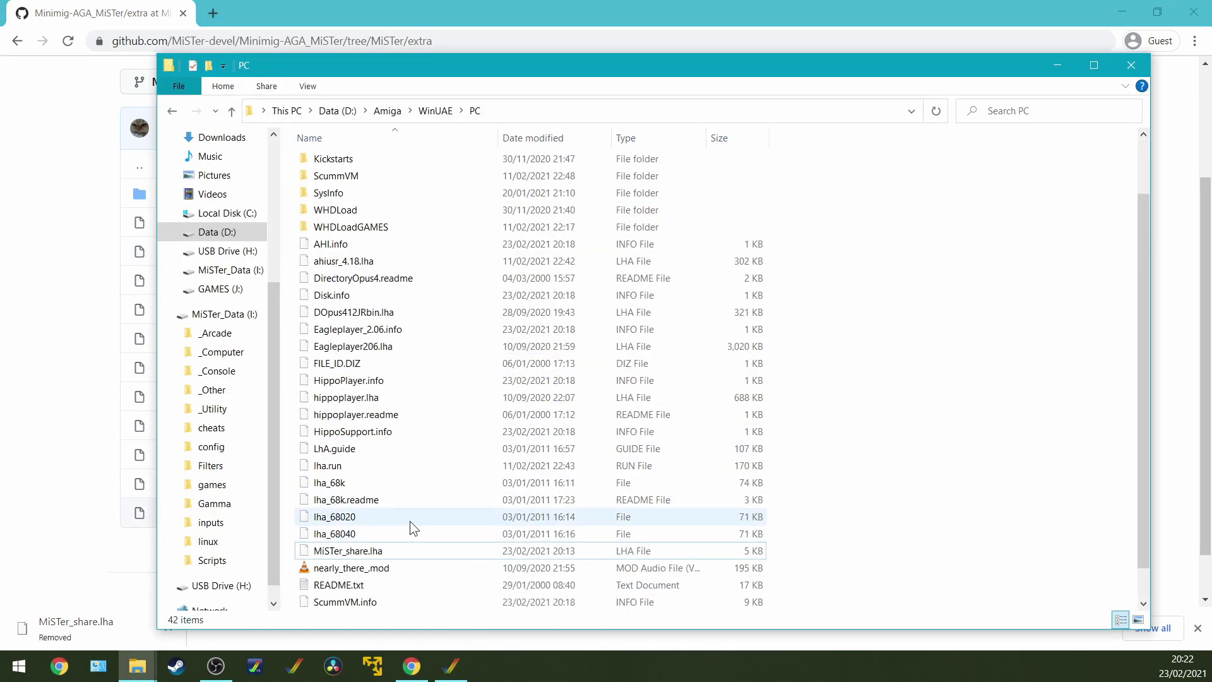
pyautogui.click(355, 552)
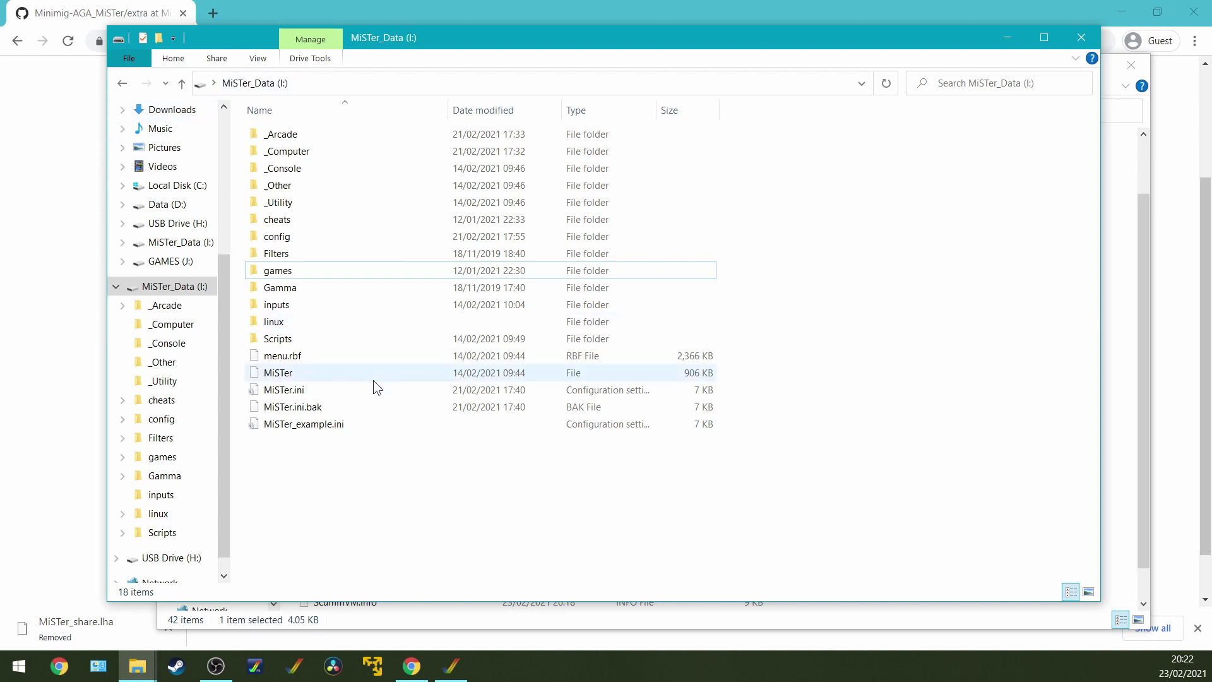
# Step: Open the games\Amiga folder on the MiSTer_Data (I:) drive to check for BetterWB.hdf, and reposition its window
pyautogui.doubleClick(291, 272)
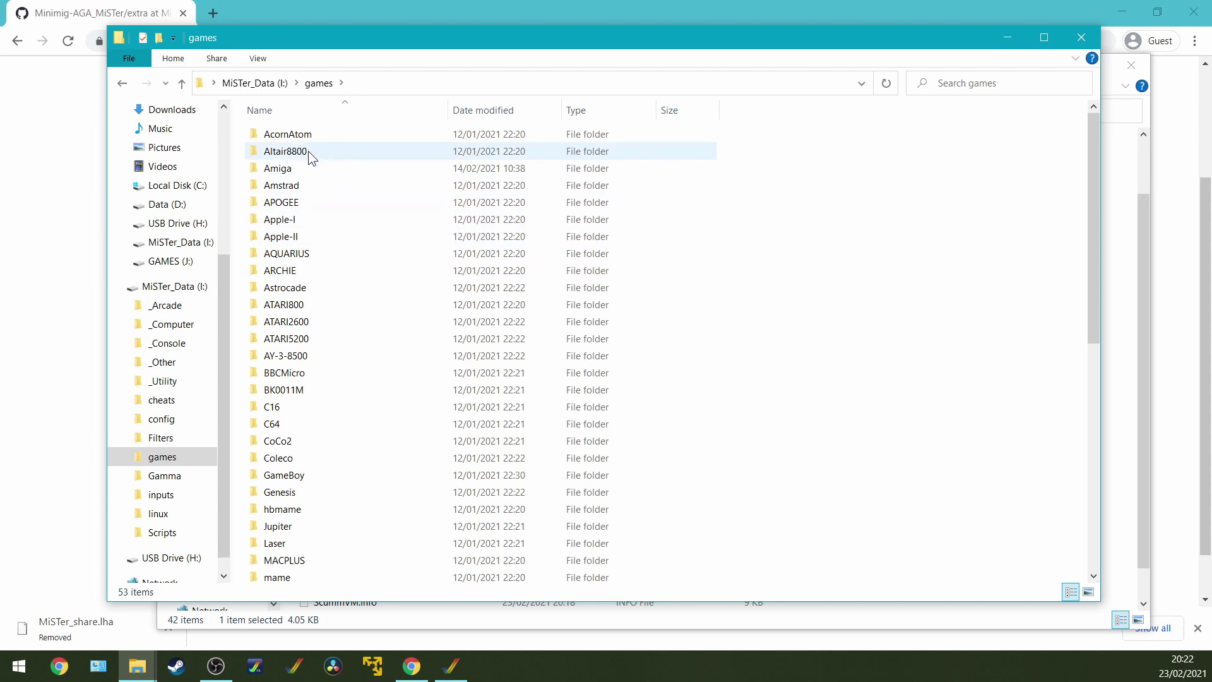
pyautogui.doubleClick(292, 171)
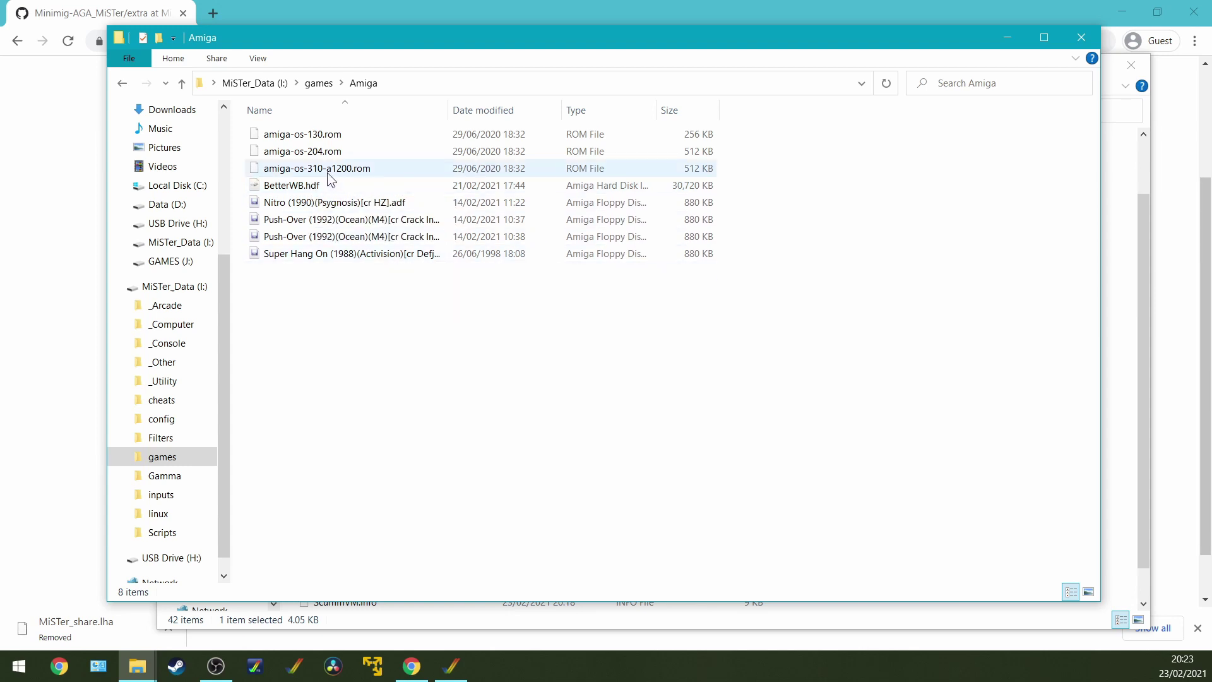
pyautogui.moveTo(323, 43); pyautogui.dragTo(716, 164)
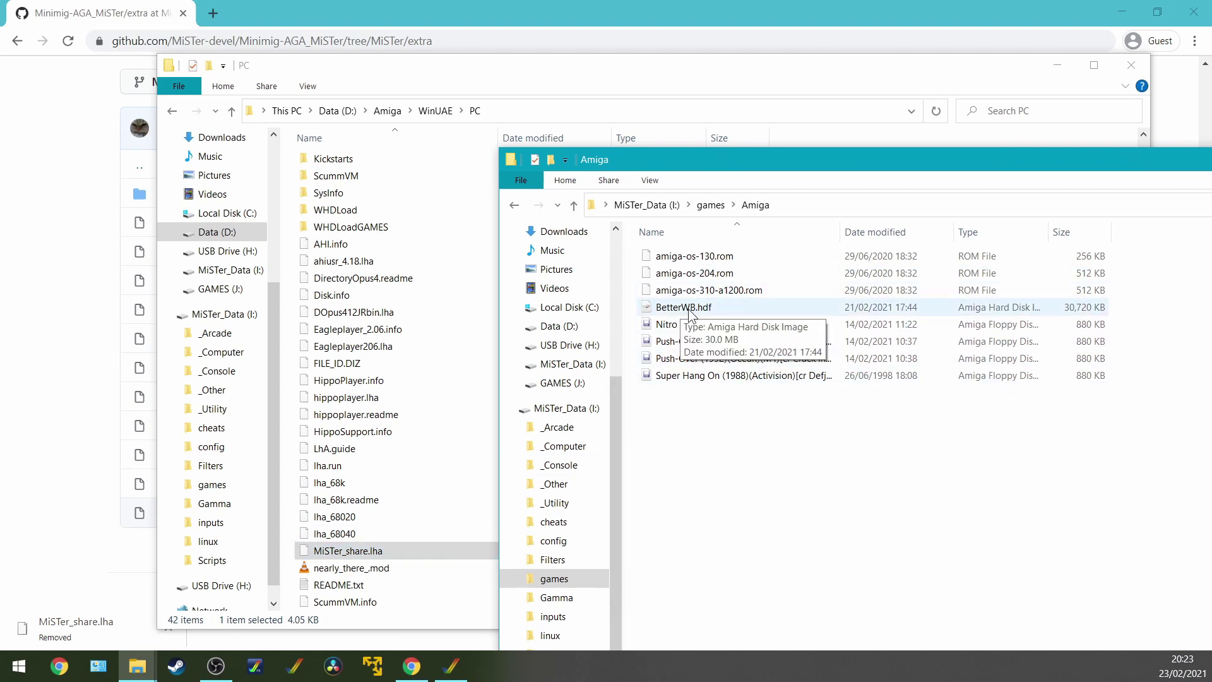
pyautogui.moveTo(693, 166); pyautogui.dragTo(419, 79)
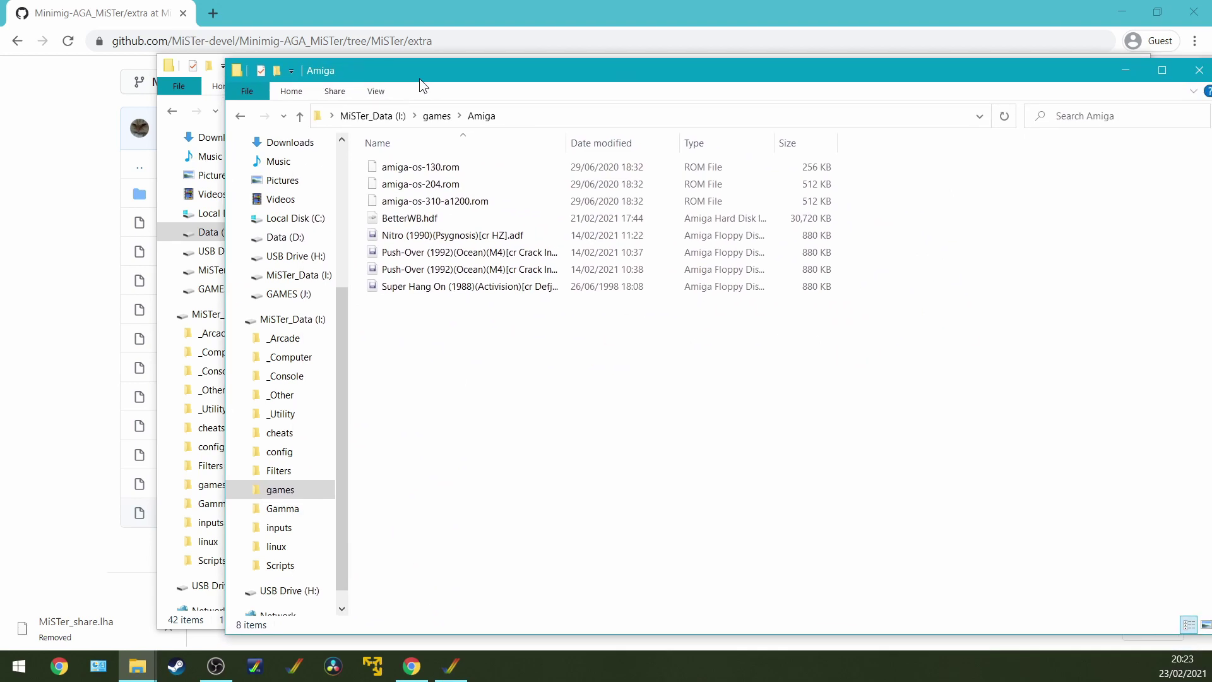
# Step: Switch to WinUAE, apply the A1200 configuration with 4 MB Fast RAM, and add I:\games\Amiga\BetterWB.hdf as a hardfile
pyautogui.click(453, 673)
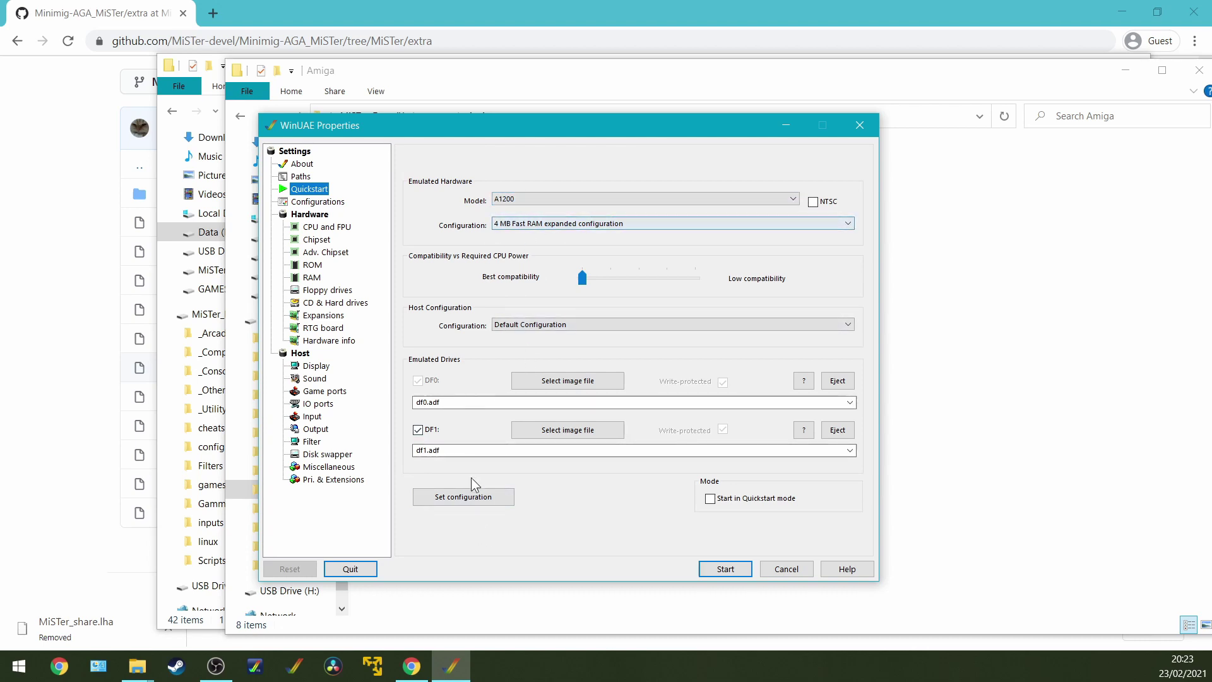
pyautogui.click(438, 498)
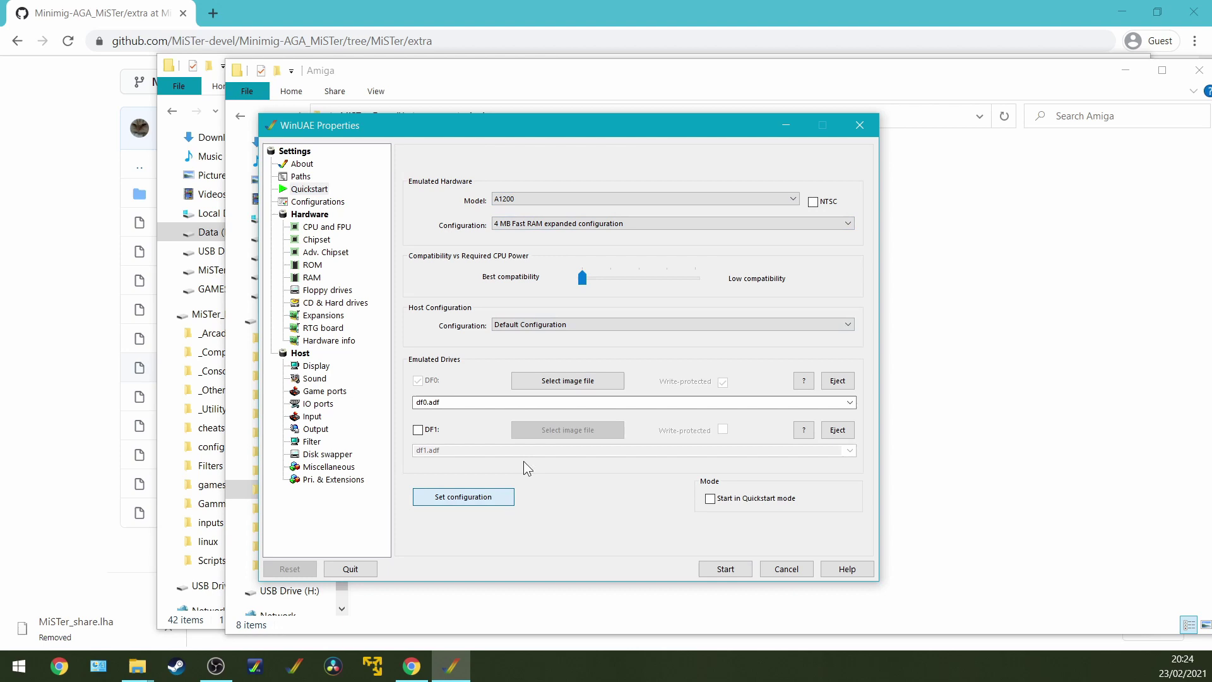
pyautogui.click(361, 312)
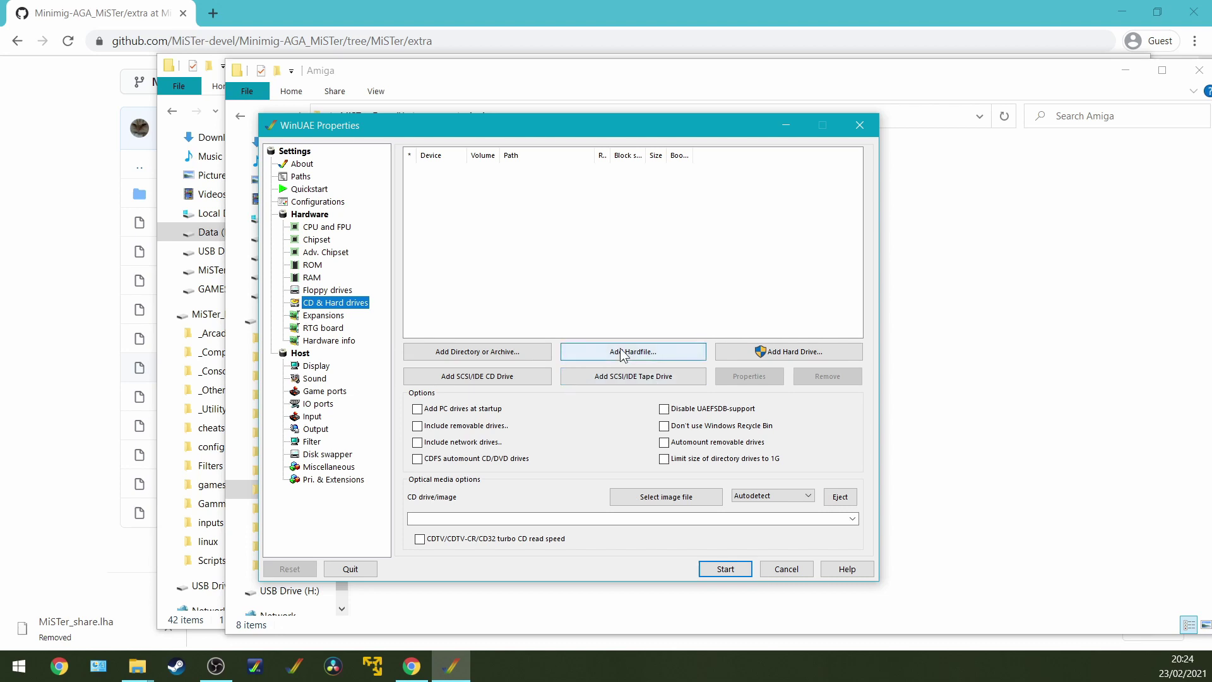
pyautogui.click(641, 352)
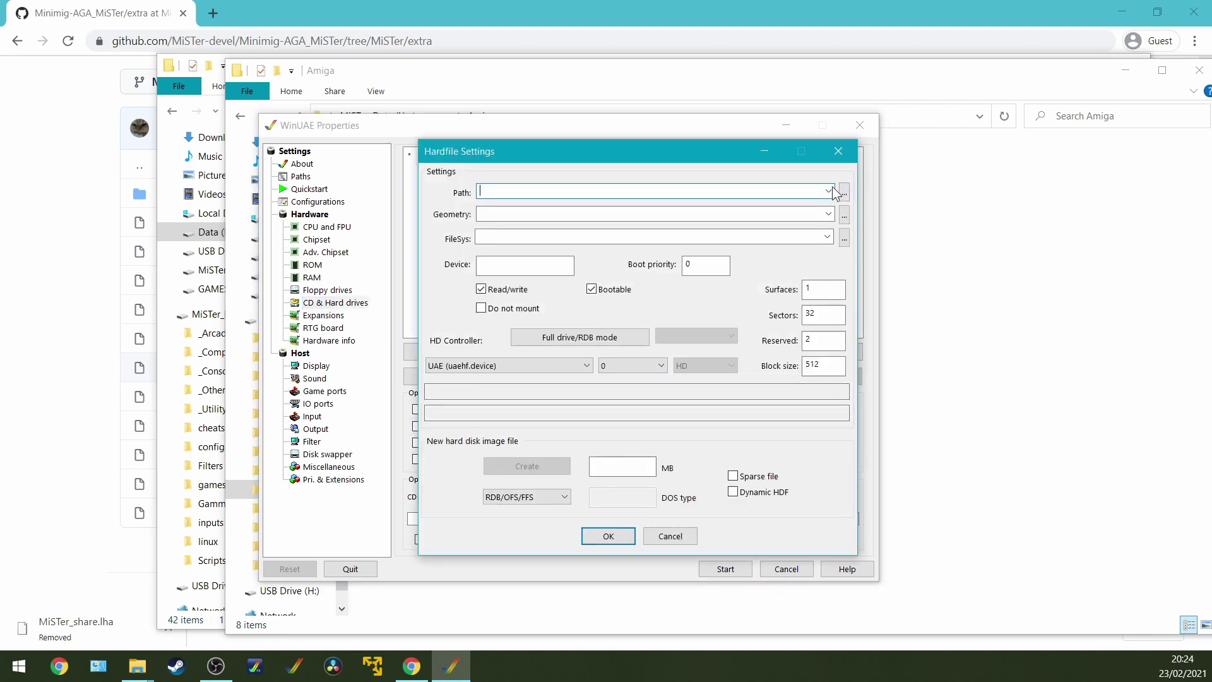
pyautogui.click(829, 189)
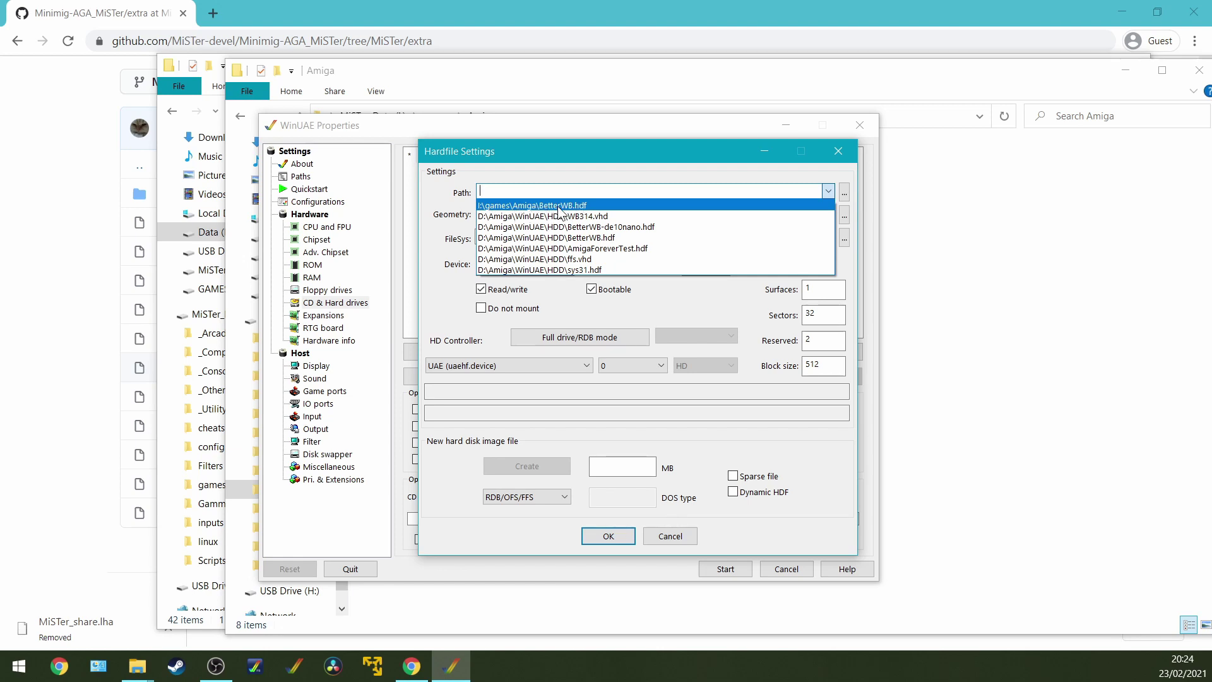
pyautogui.click(585, 207)
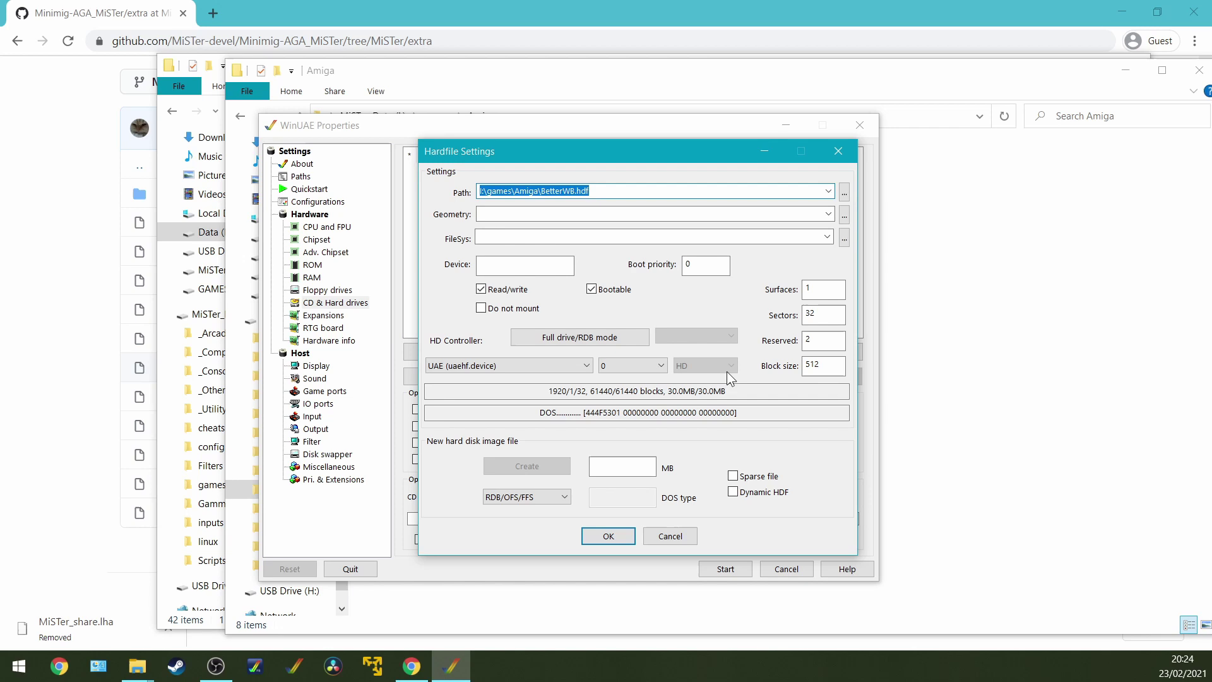
pyautogui.click(608, 536)
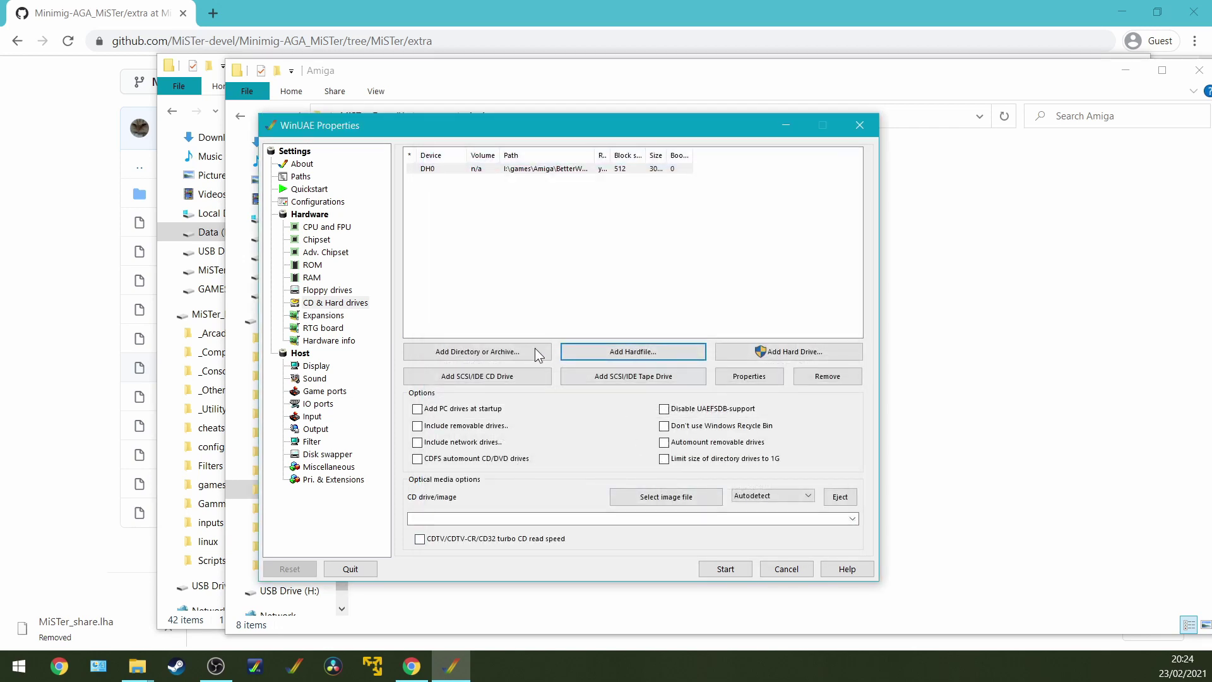
# Step: Add the .\PC directory as an emulated volume and start the emulation
pyautogui.click(509, 353)
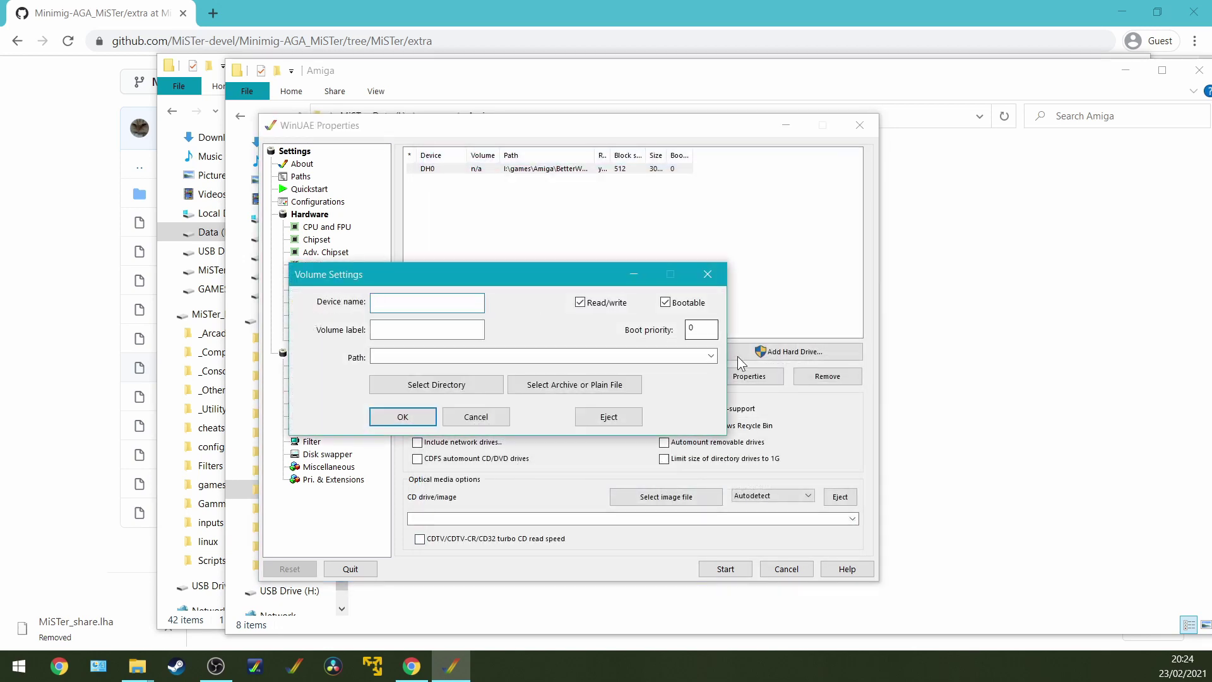
pyautogui.click(711, 356)
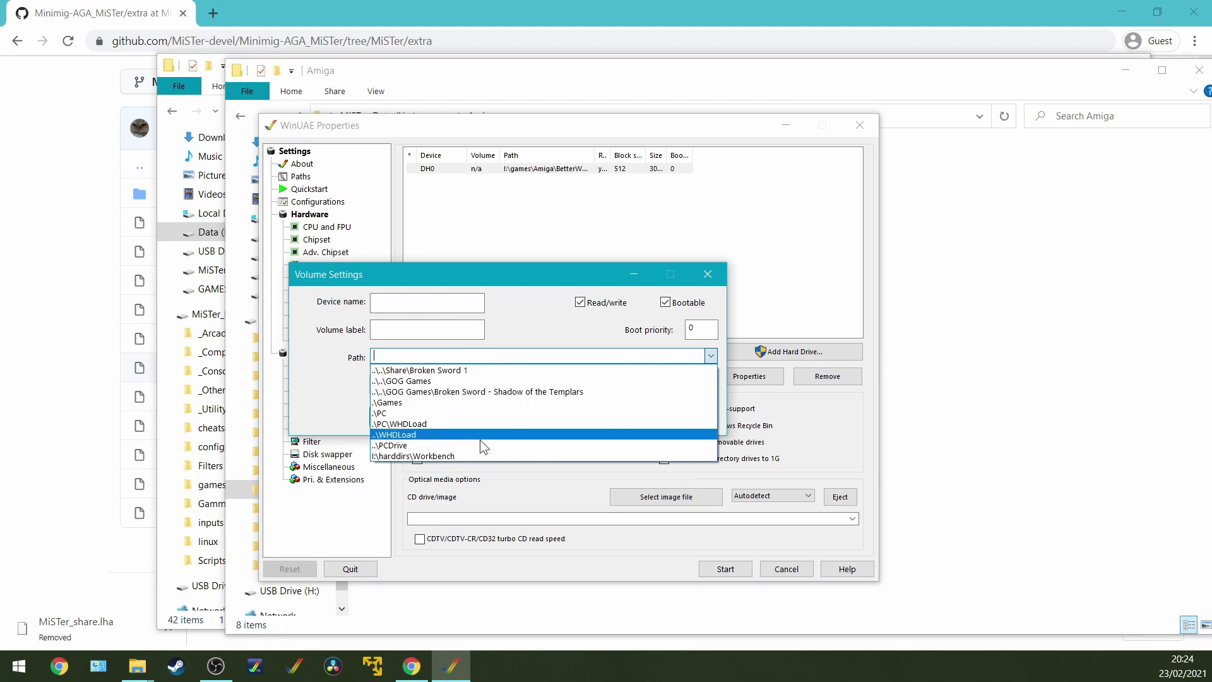
pyautogui.click(386, 414)
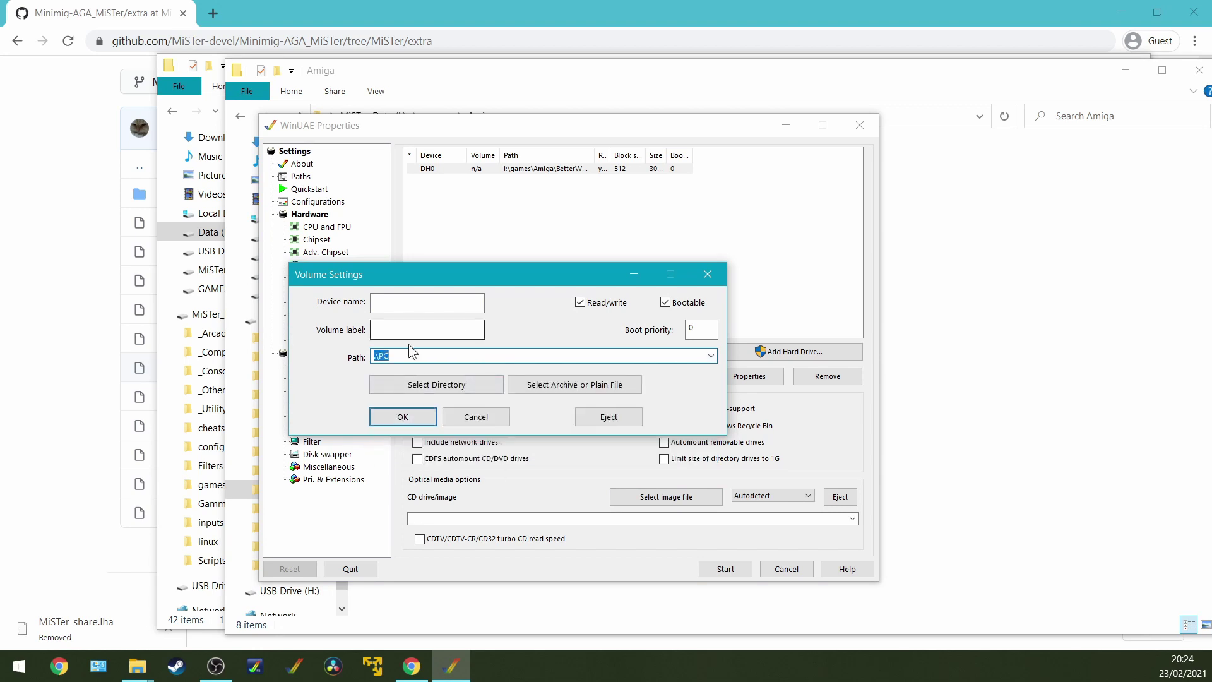
pyautogui.click(419, 301)
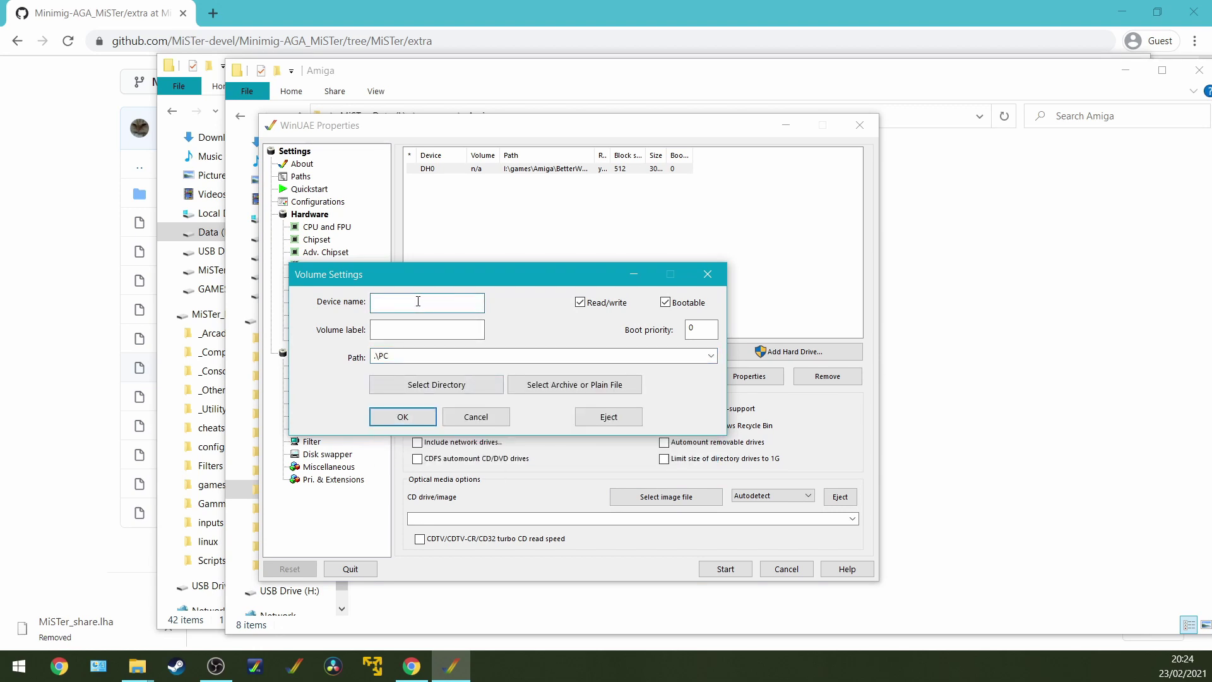
pyautogui.click(427, 329)
pyautogui.click(403, 416)
pyautogui.click(725, 569)
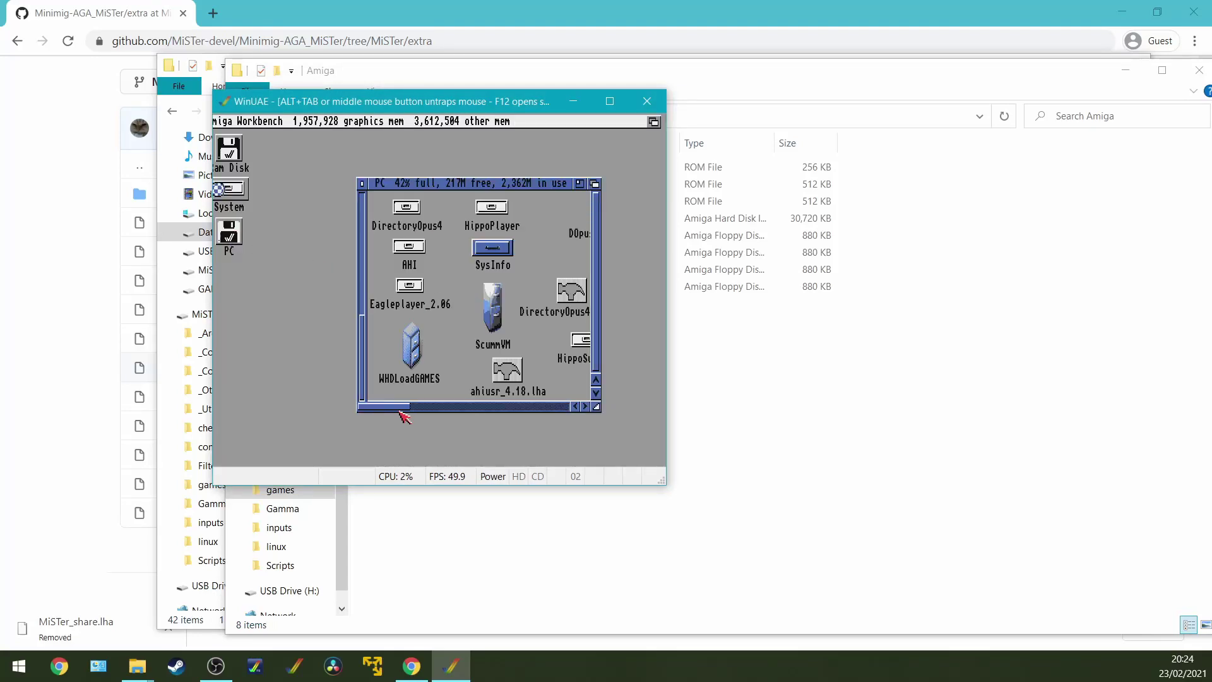
# Step: Extract MiSTer_share.lha in the PC drawer by executing "lha x MiSTer_share.lha", and close the output window
pyautogui.moveTo(399, 408); pyautogui.dragTo(511, 408)
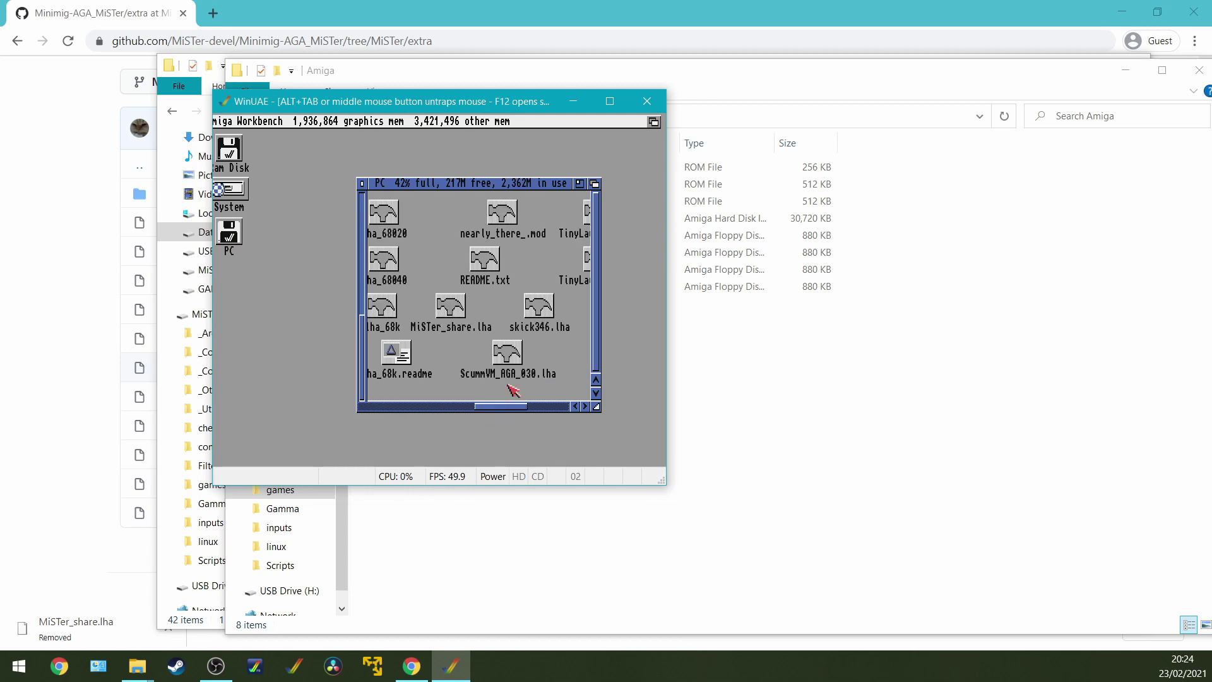
pyautogui.click(457, 307)
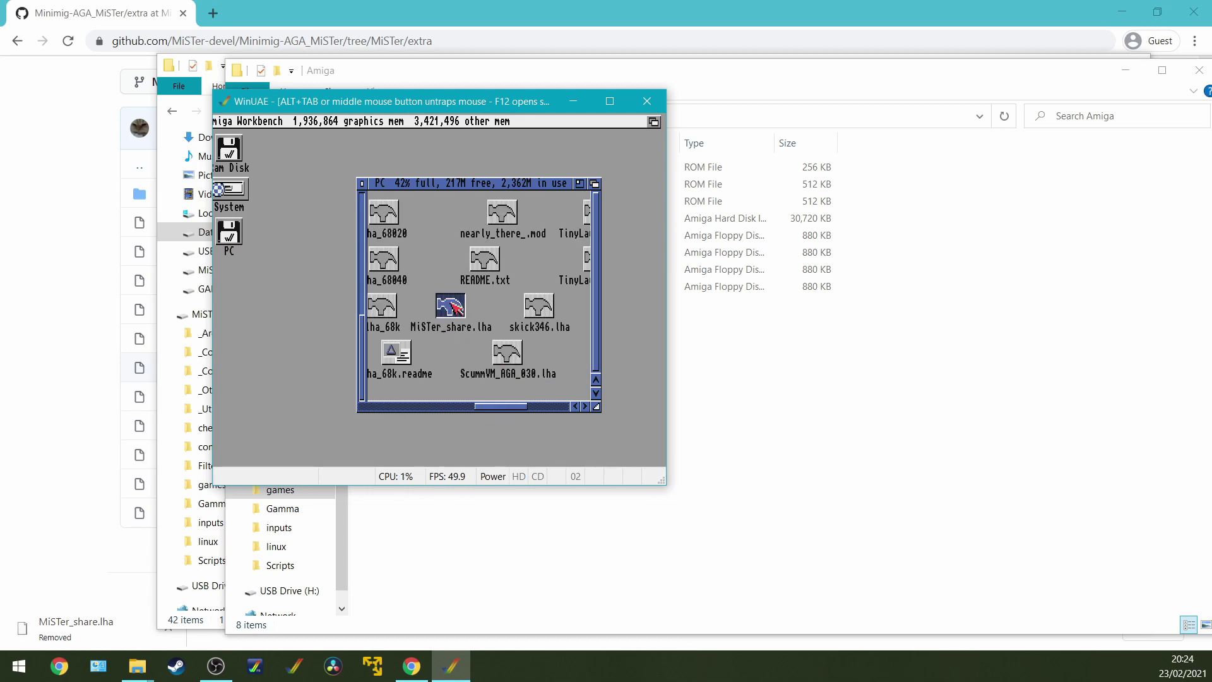
pyautogui.press('super+e')
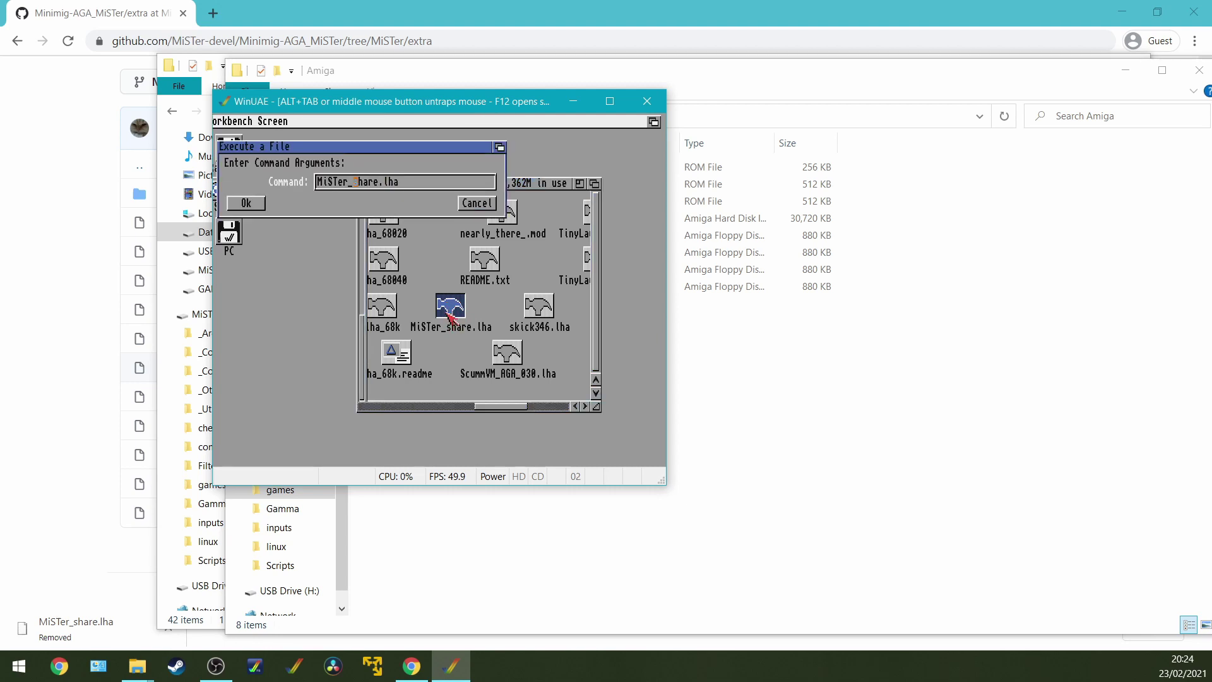
pyautogui.write('lha x')
pyautogui.press('Return')
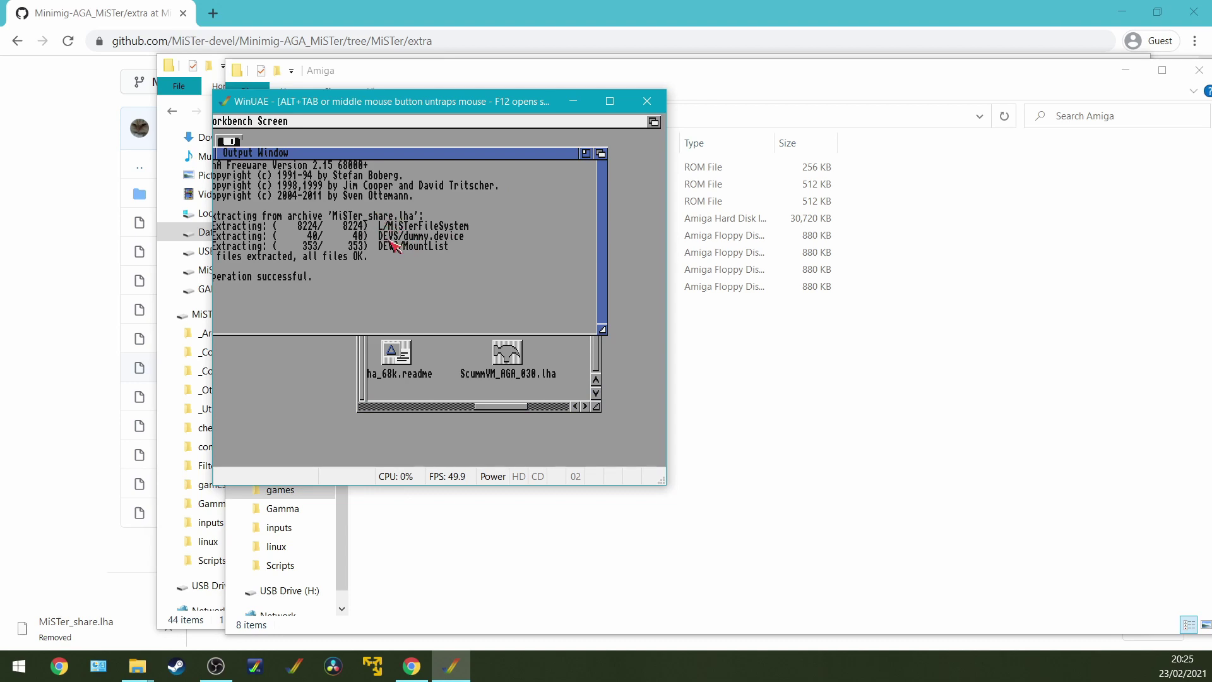
pyautogui.click(218, 153)
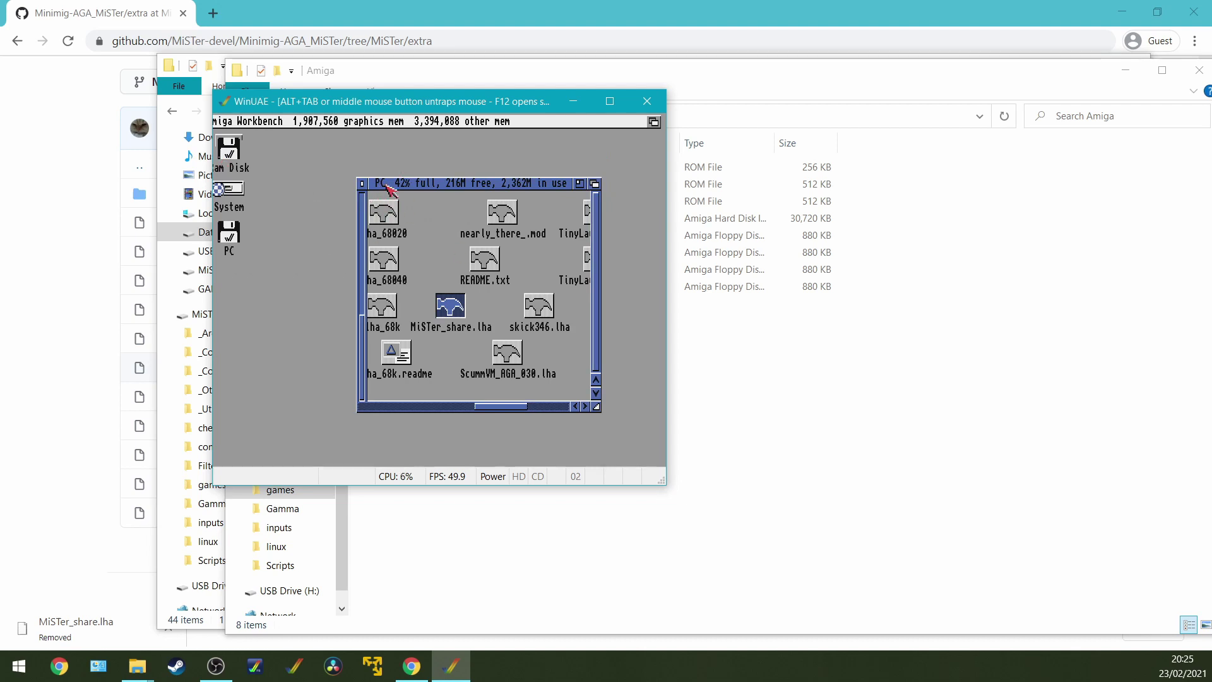
# Step: Refresh the PC drawer's contents, open the extracted DEVS drawer, and move its window to the lower part of Workbench
pyautogui.rightClick(328, 121)
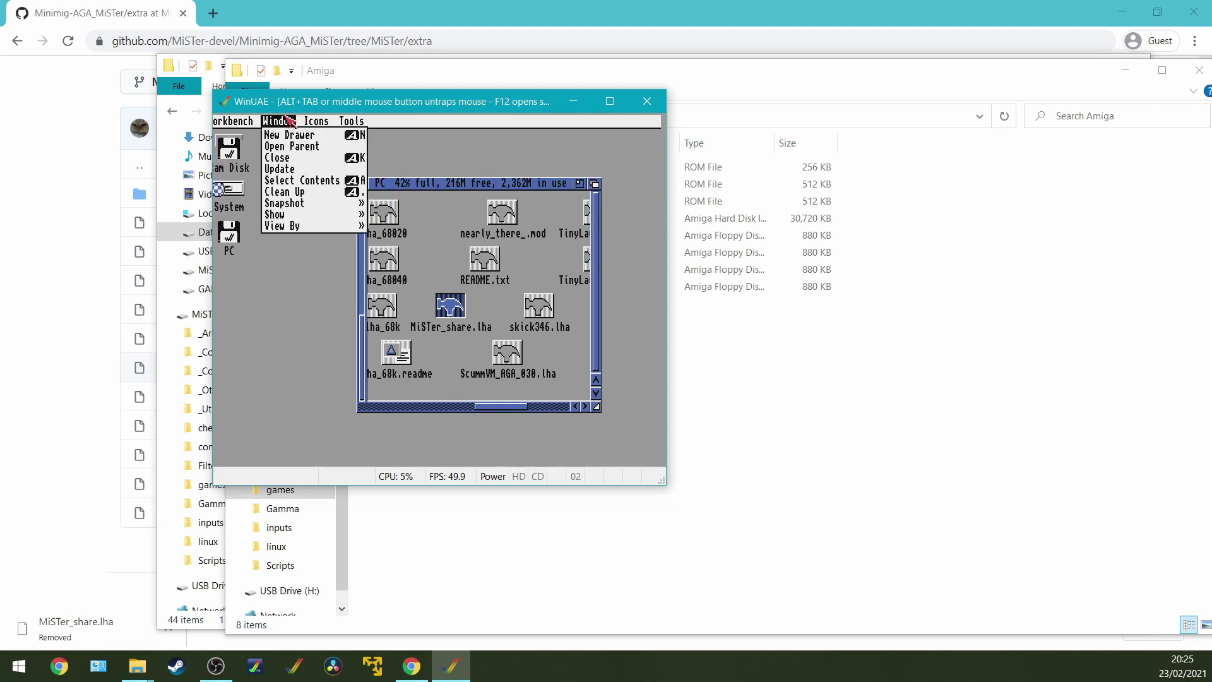
pyautogui.rightClick(297, 192)
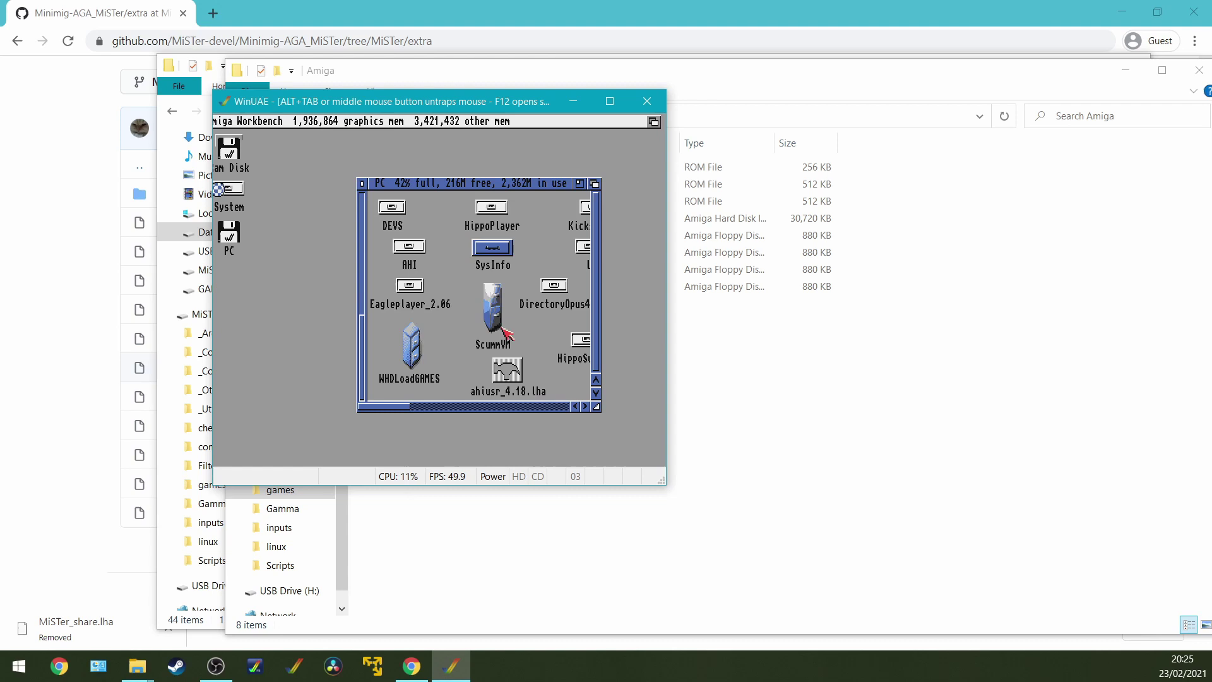
pyautogui.doubleClick(397, 208)
pyautogui.moveTo(356, 184); pyautogui.dragTo(432, 346)
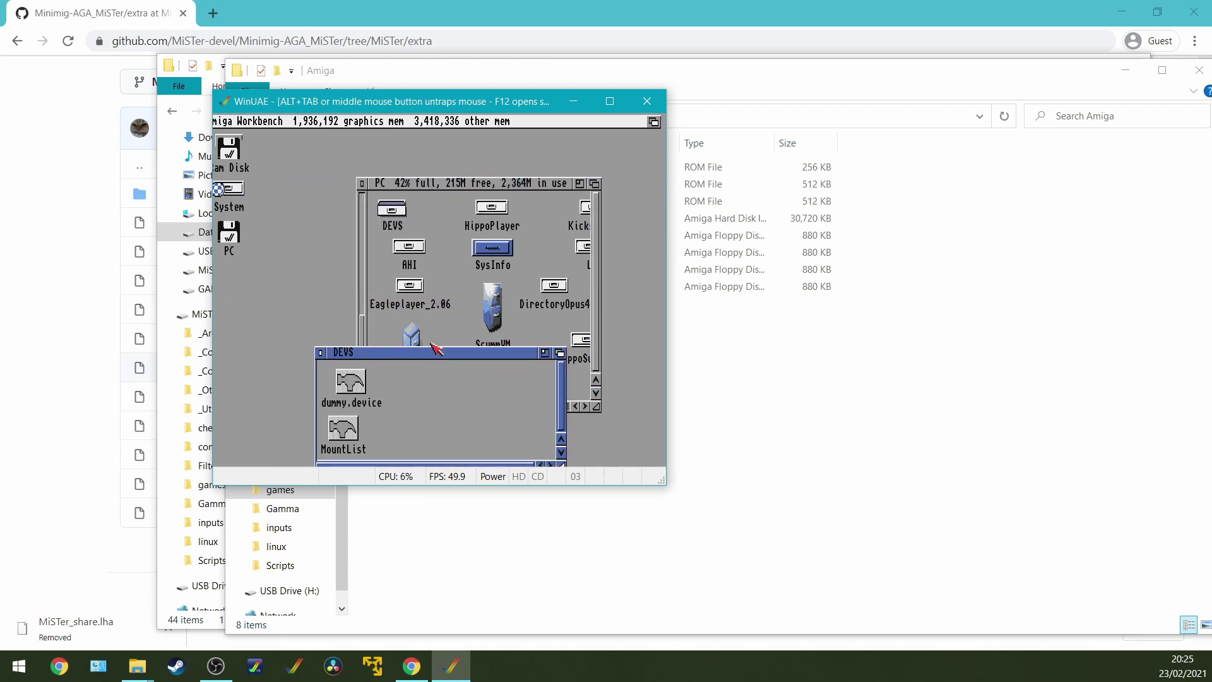
# Step: Open the extracted L drawer from the PC drawer and move its window to the lower part of Workbench
pyautogui.click(594, 184)
pyautogui.moveTo(387, 408); pyautogui.dragTo(434, 407)
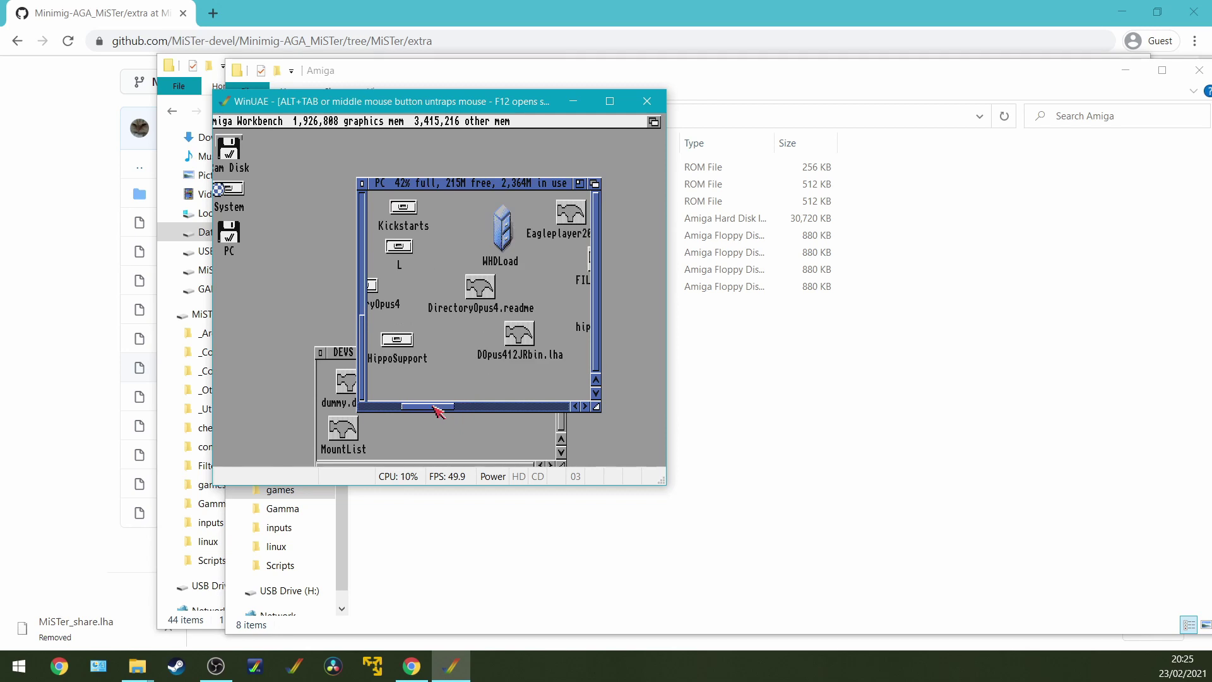
pyautogui.doubleClick(400, 251)
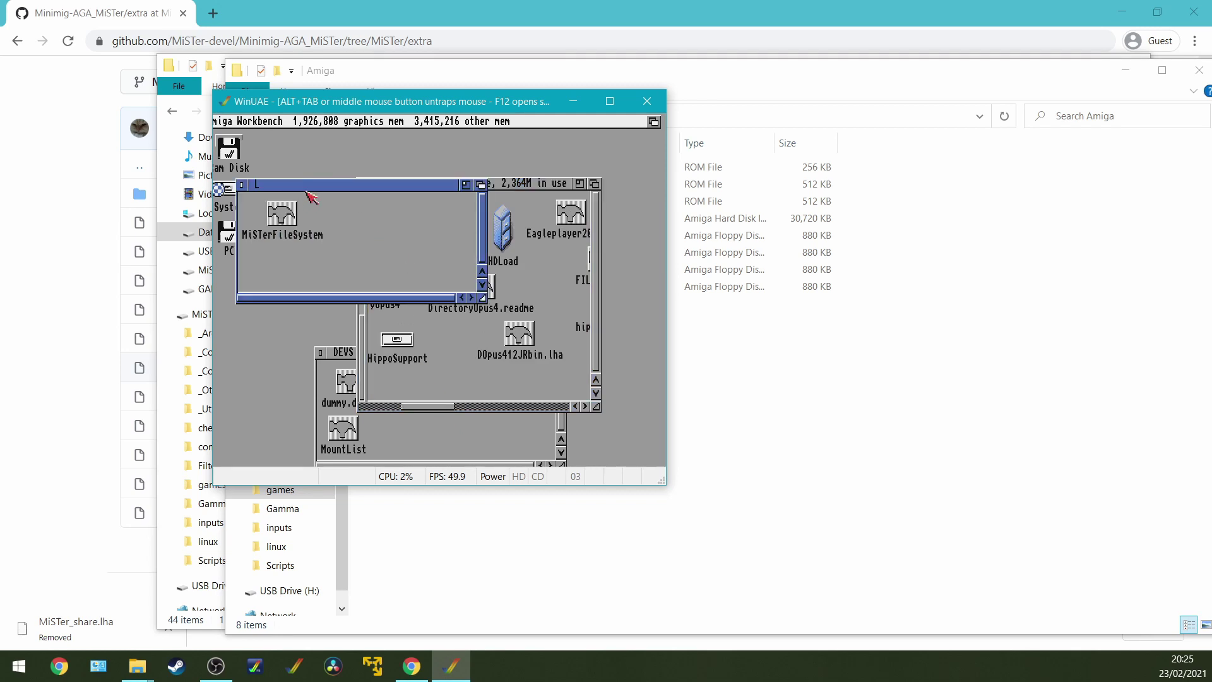
pyautogui.moveTo(310, 188); pyautogui.dragTo(452, 351)
# Step: Open the System drive, enlarge its window, and set it to show all files
pyautogui.doubleClick(228, 190)
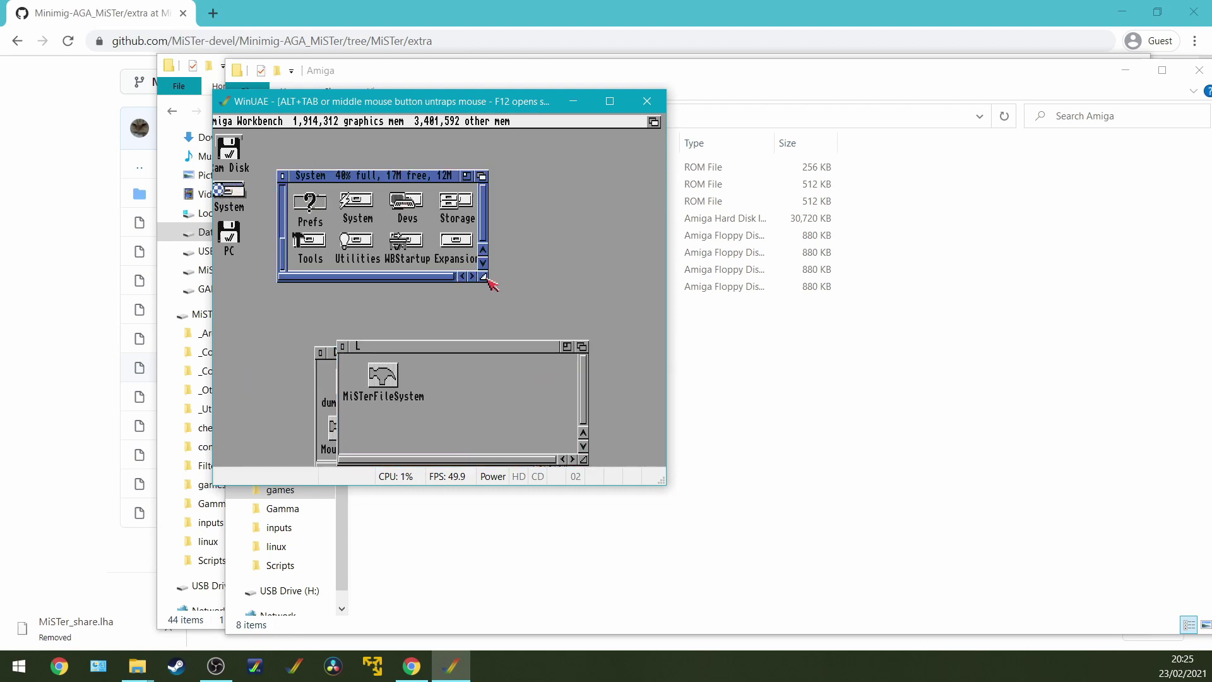
pyautogui.moveTo(485, 276); pyautogui.dragTo(596, 310)
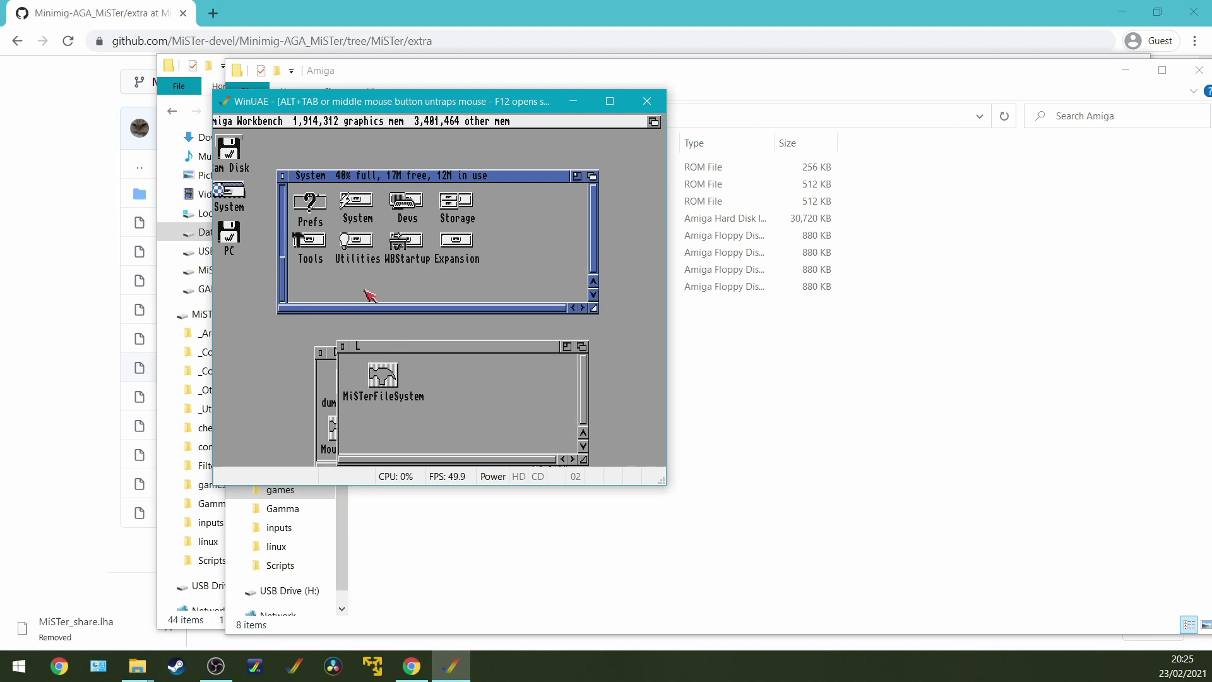
pyautogui.rightClick(294, 123)
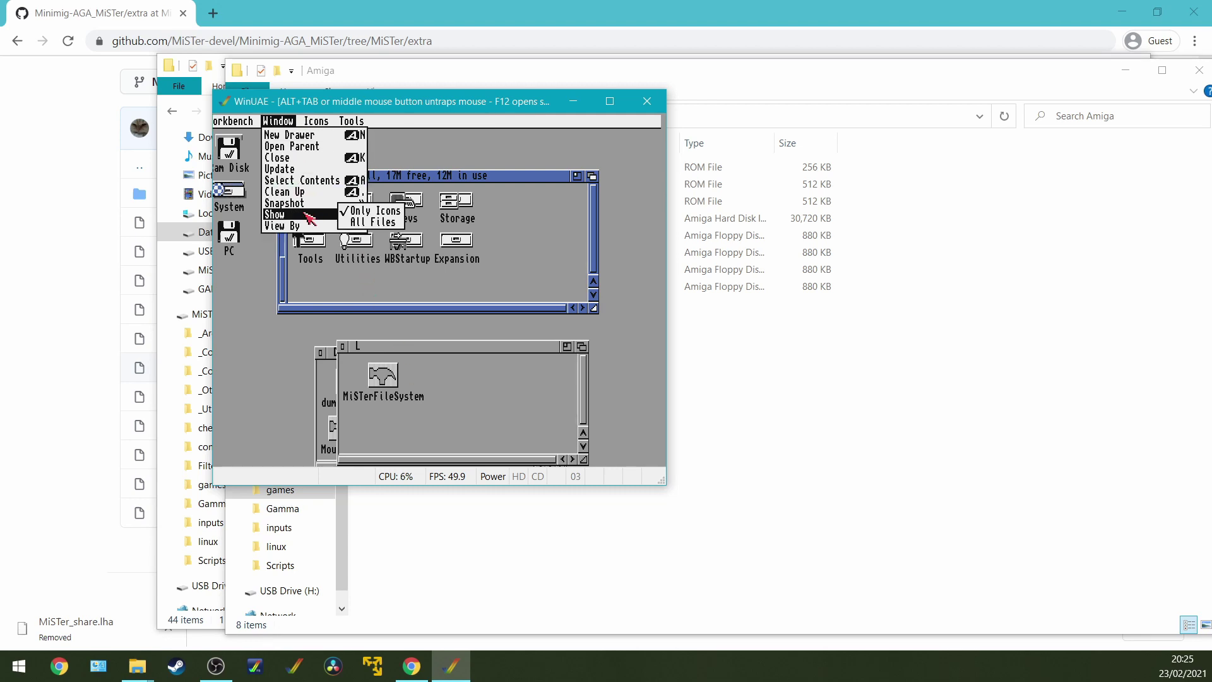
pyautogui.rightClick(369, 226)
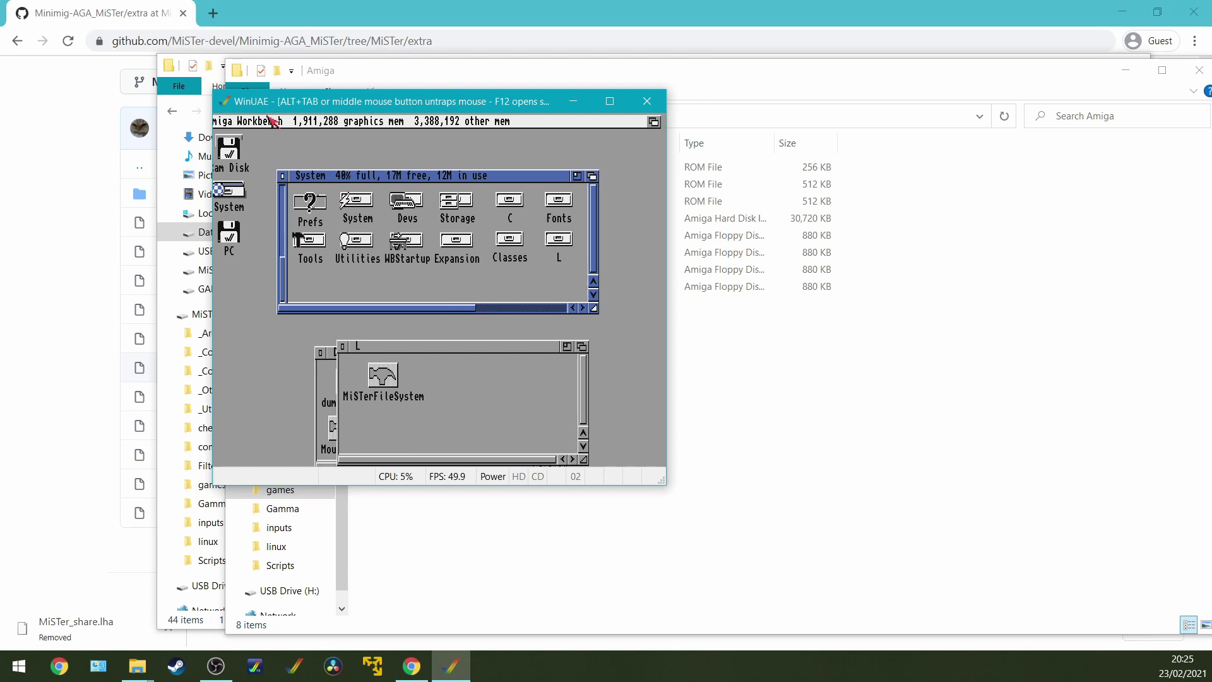
# Step: Copy MiSTerFileSystem into the System drive's L drawer, and close both L windows
pyautogui.click(562, 242)
pyautogui.doubleClick(562, 243)
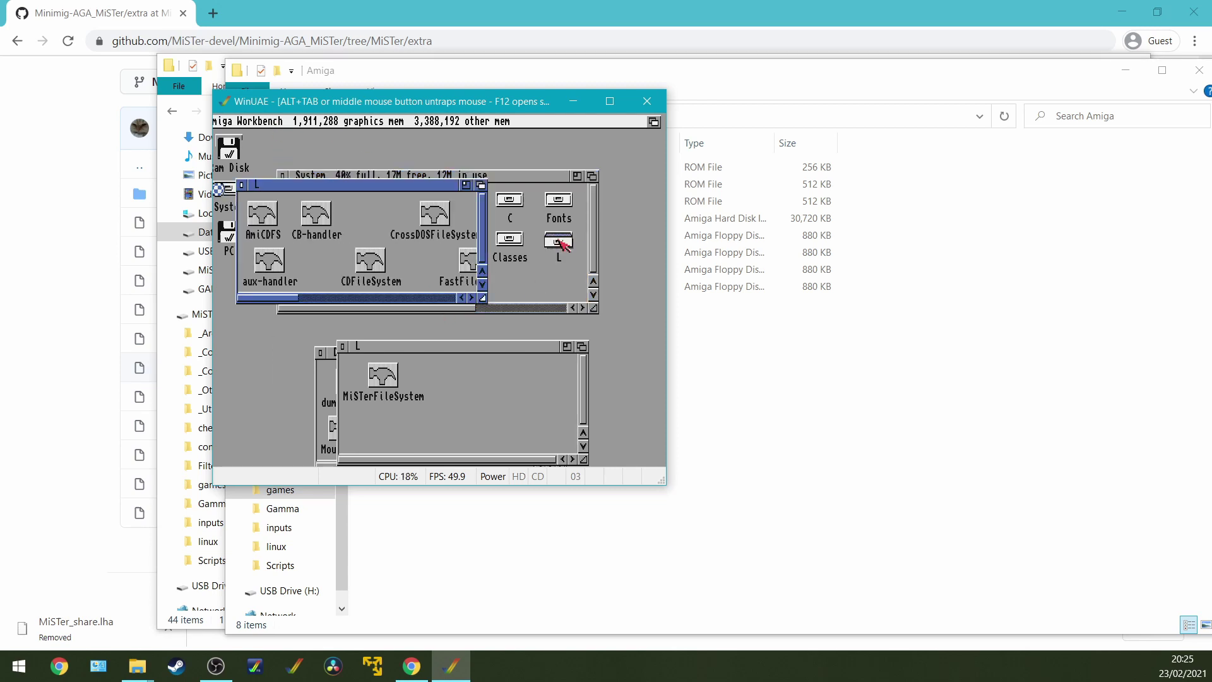
pyautogui.moveTo(391, 389); pyautogui.dragTo(379, 231)
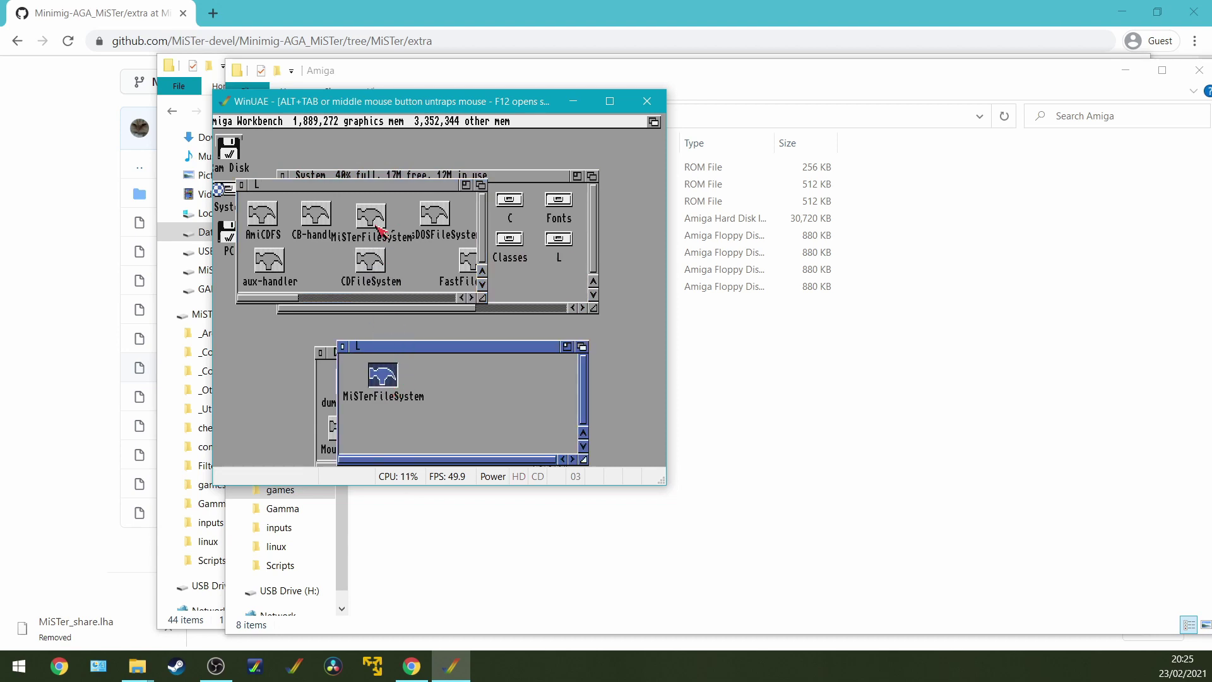
pyautogui.click(242, 185)
pyautogui.click(342, 346)
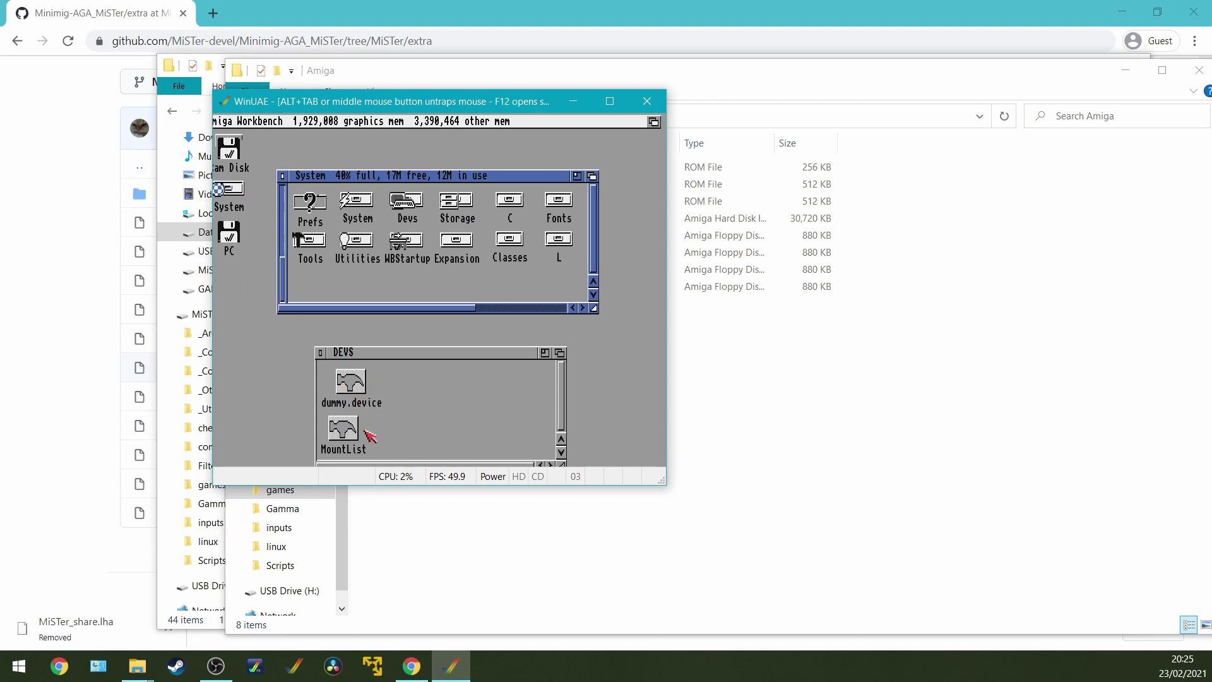
# Step: Copy MountList and dummy.device into the System drive's Devs drawer, and close the Devs window
pyautogui.doubleClick(412, 201)
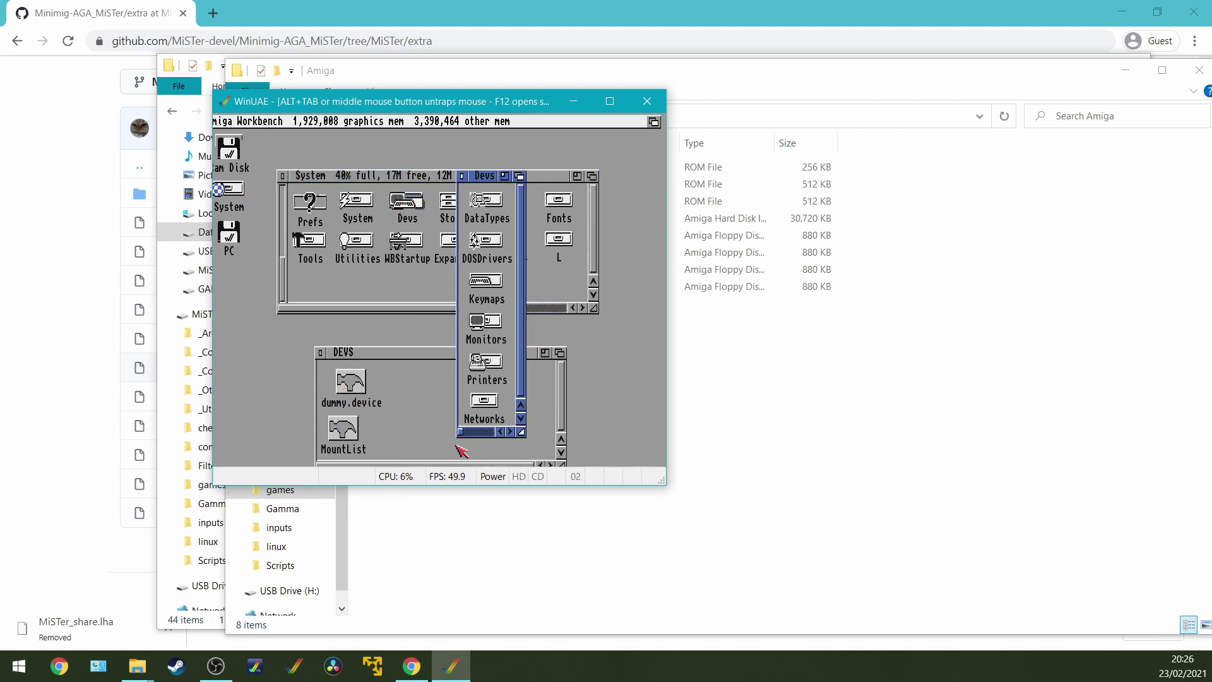
pyautogui.click(509, 433)
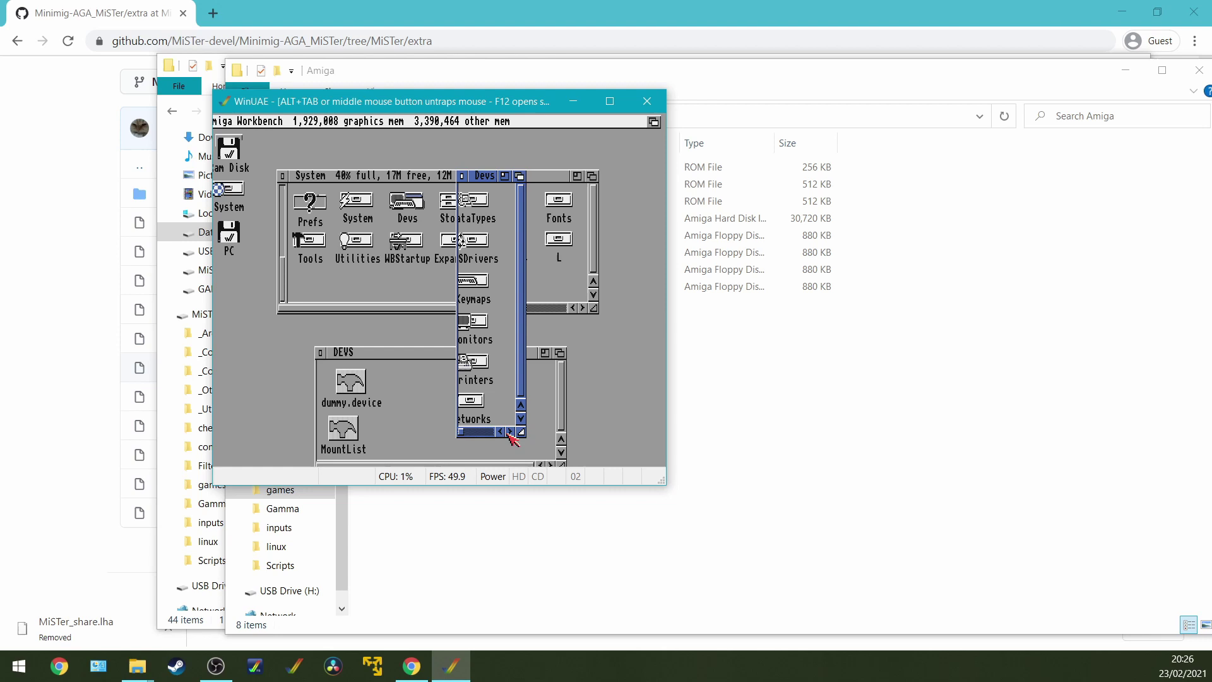
pyautogui.moveTo(343, 429); pyautogui.dragTo(491, 381)
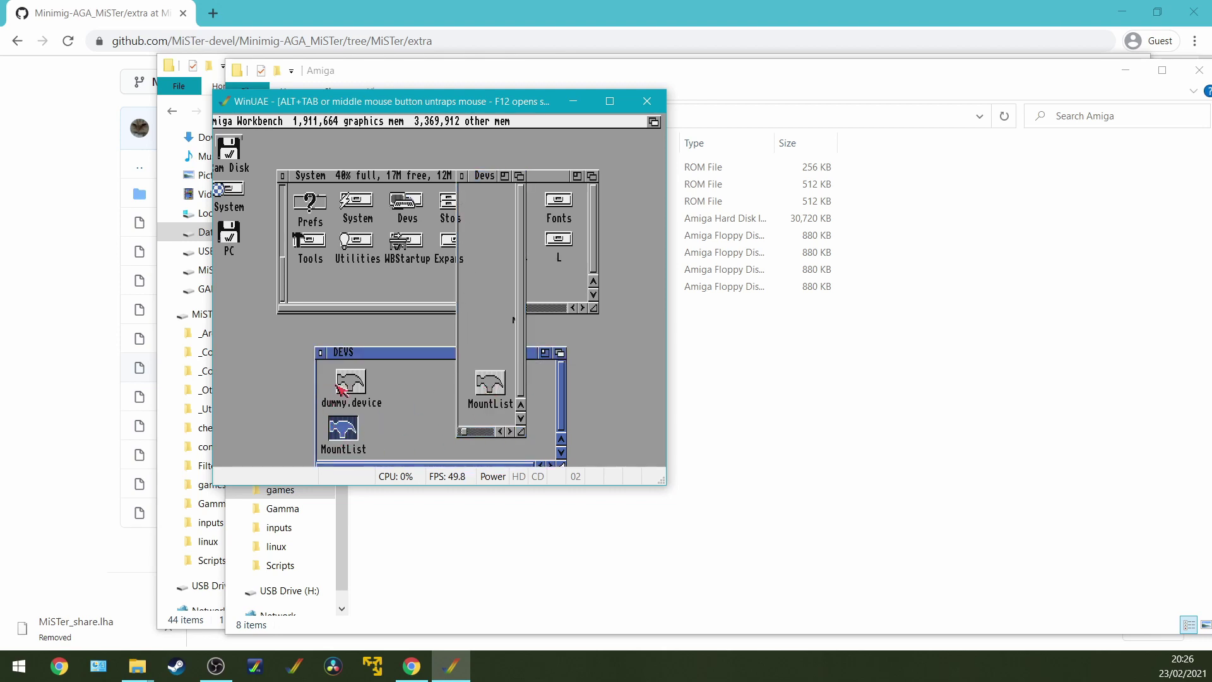
pyautogui.moveTo(339, 388); pyautogui.dragTo(491, 235)
pyautogui.click(467, 183)
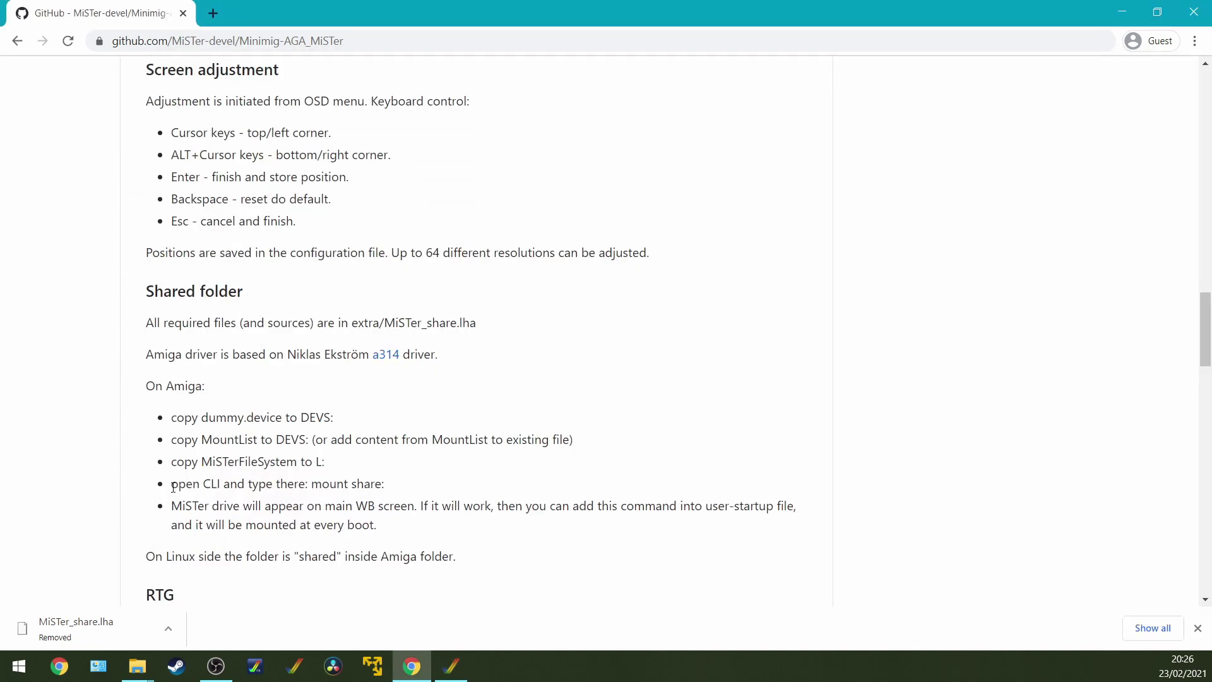
# Step: Highlight the README instruction "open CLI and type there: mount share:", and switch to WinUAE to close the emulator
pyautogui.moveTo(171, 484); pyautogui.dragTo(406, 486)
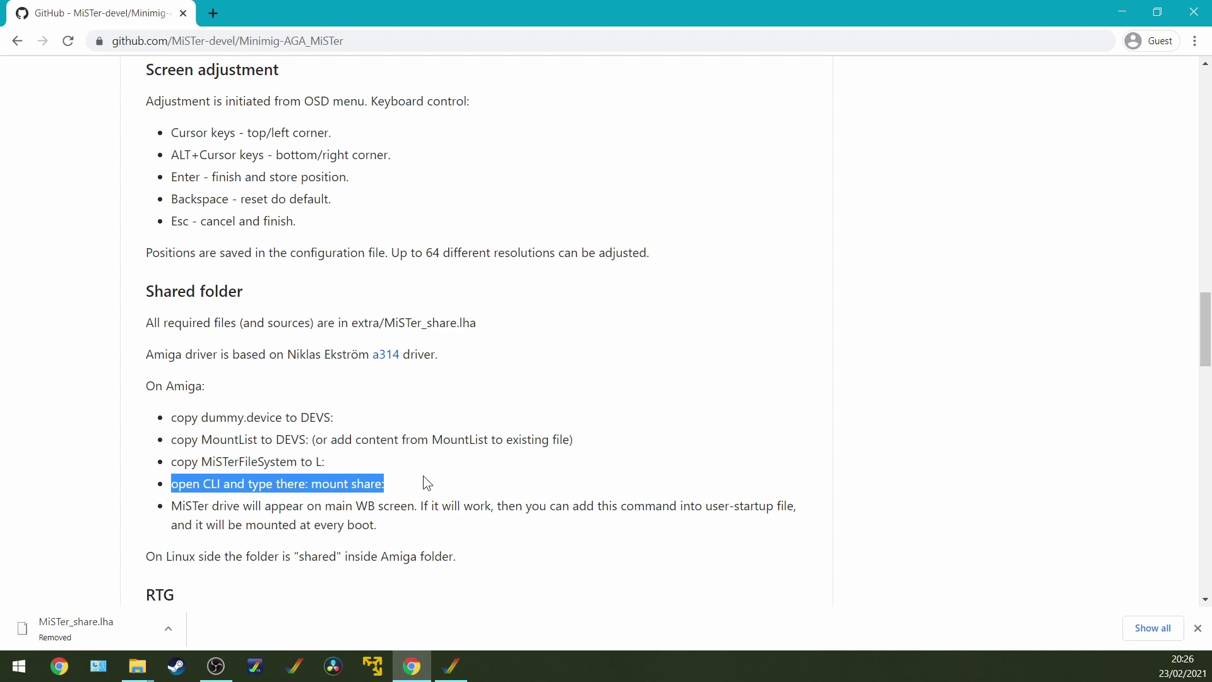
pyautogui.click(137, 666)
pyautogui.click(452, 666)
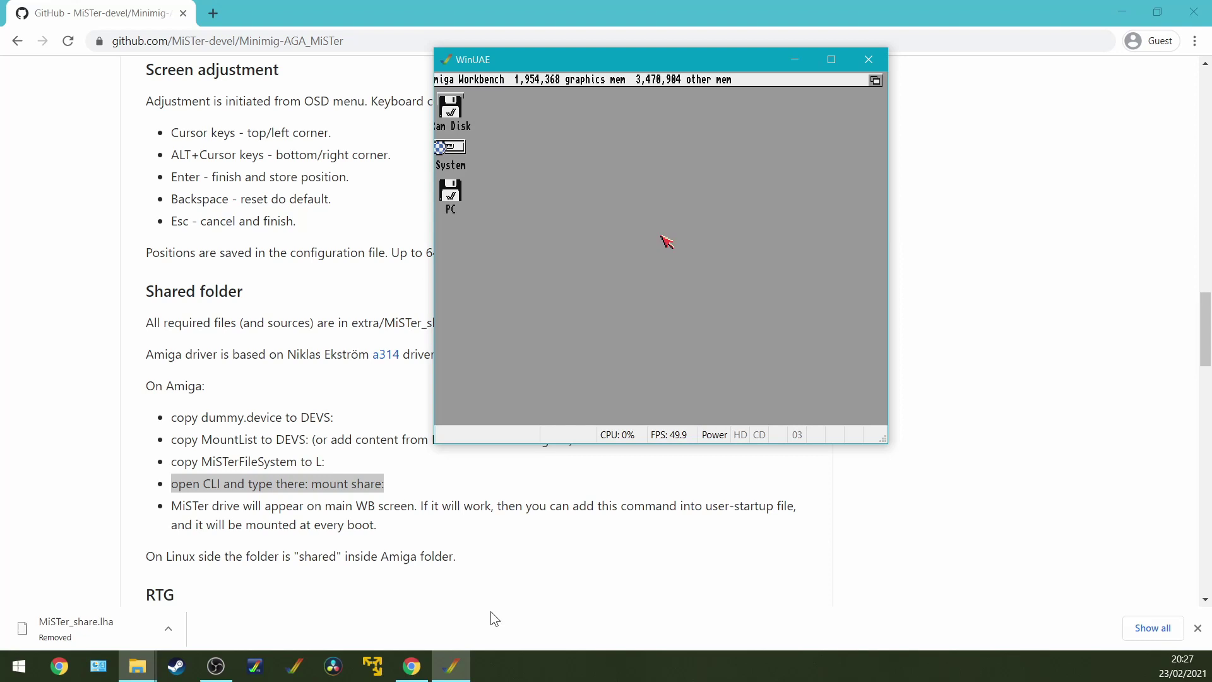
pyautogui.click(869, 59)
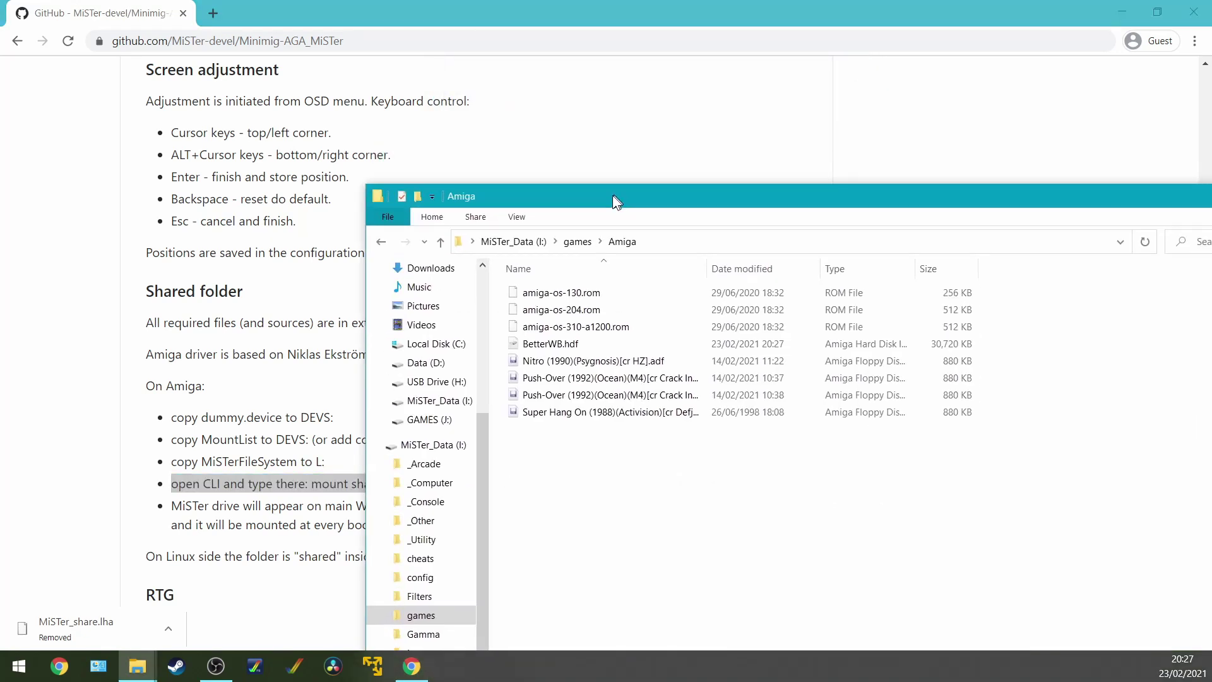
# Step: Create a folder named "shared" in the games\Amiga folder on the MiSTer_Data drive
pyautogui.moveTo(613, 195); pyautogui.dragTo(563, 210)
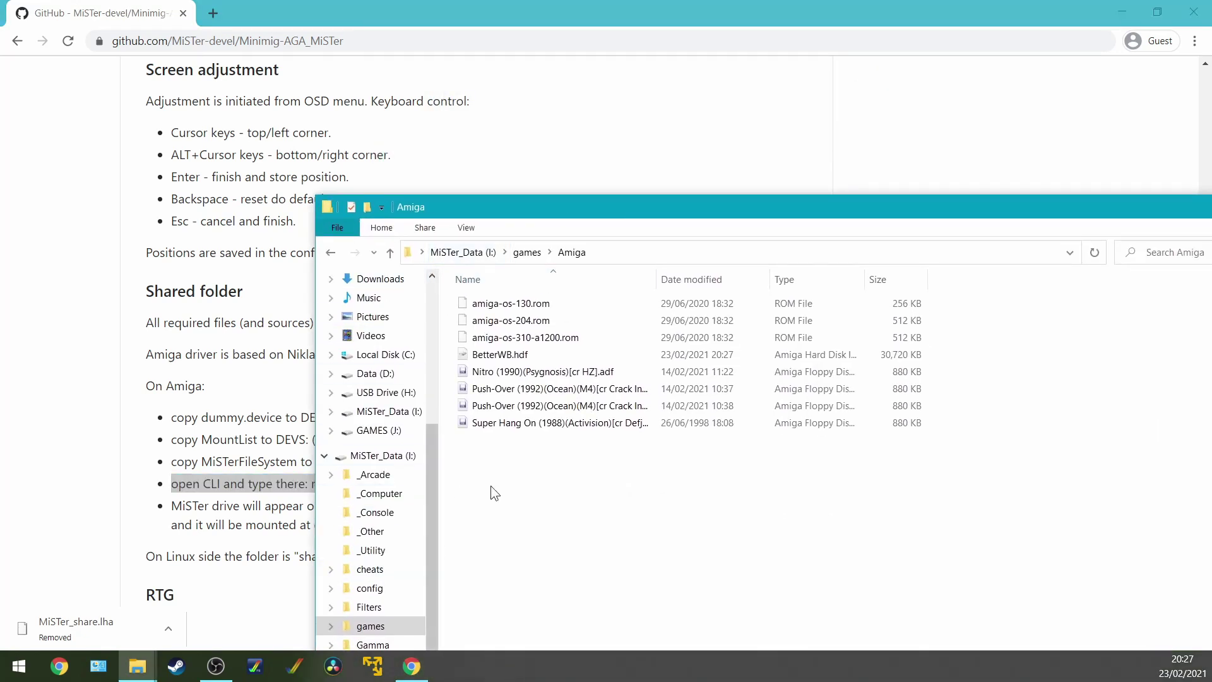
pyautogui.moveTo(470, 204); pyautogui.dragTo(650, 113)
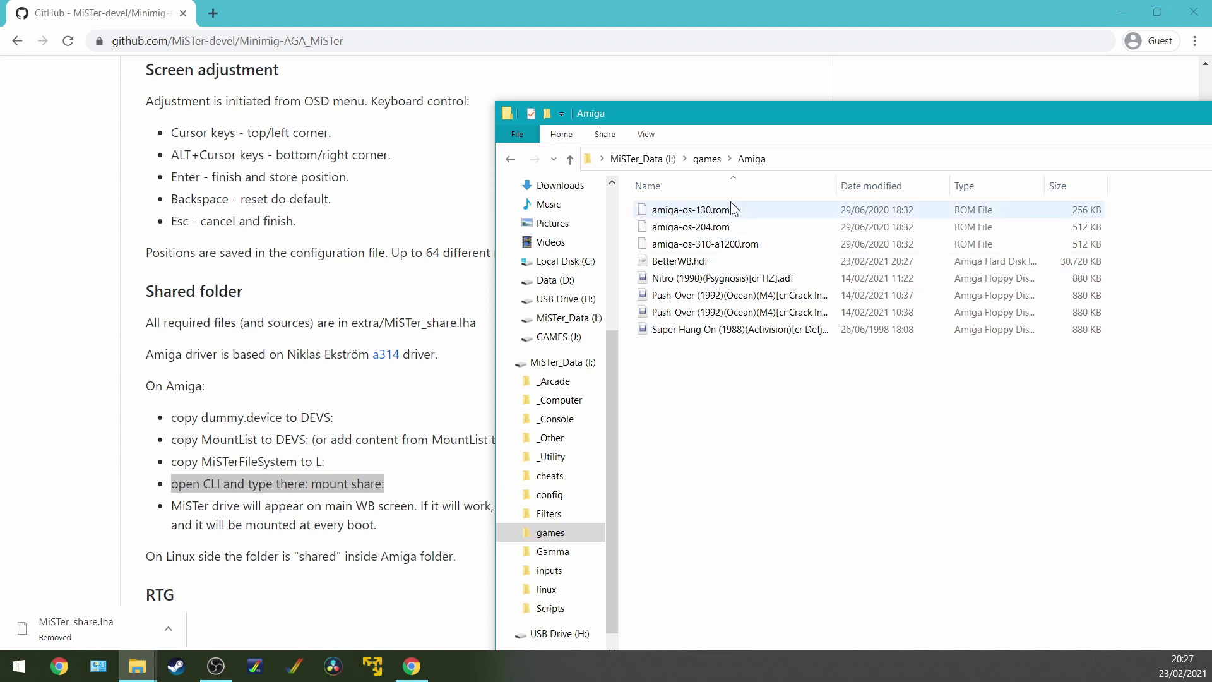
pyautogui.click(707, 158)
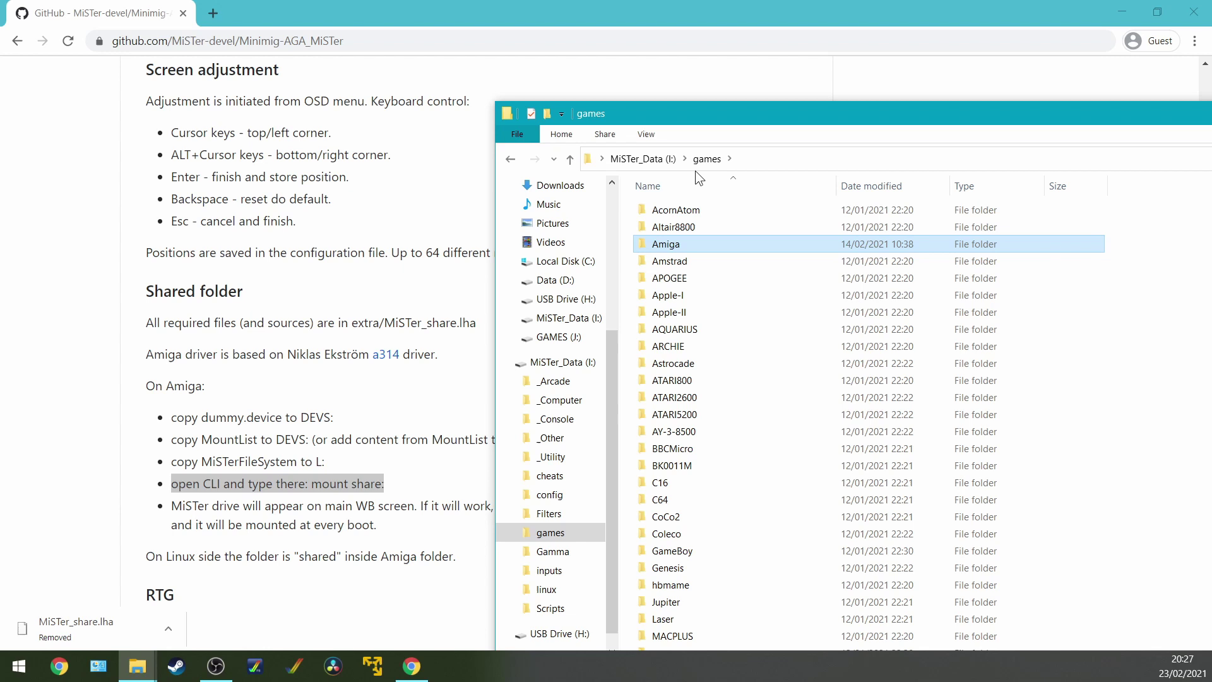
pyautogui.doubleClick(662, 247)
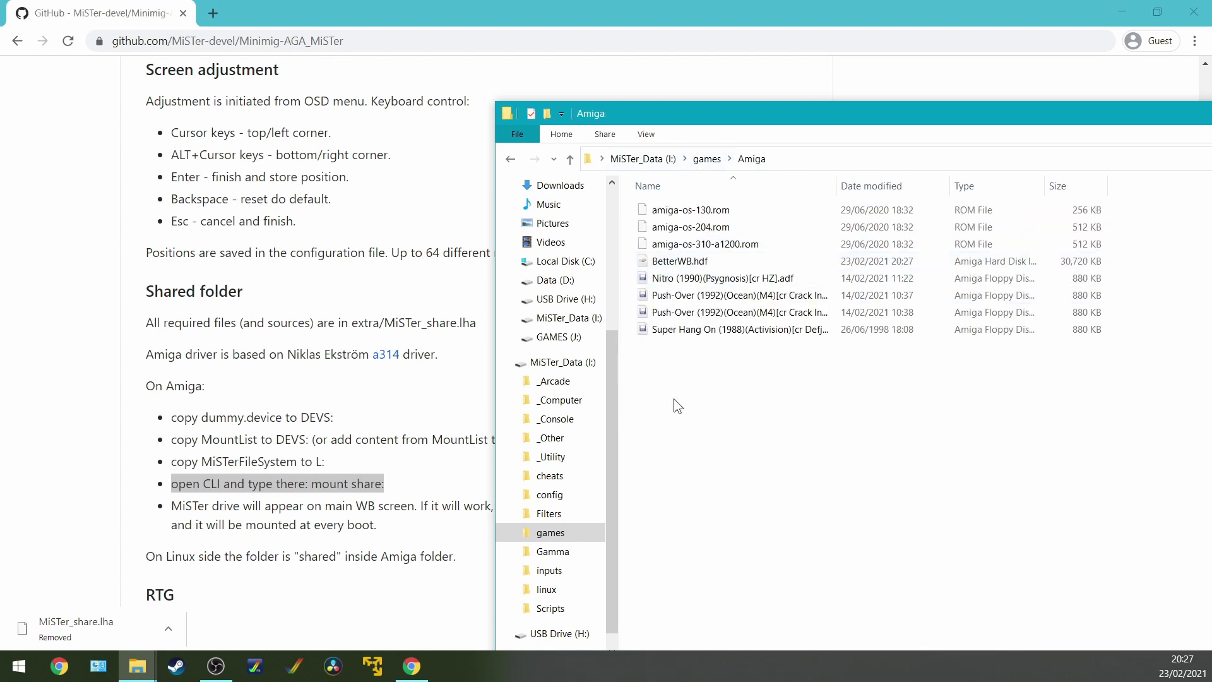
pyautogui.rightClick(669, 389)
pyautogui.moveTo(752, 584)
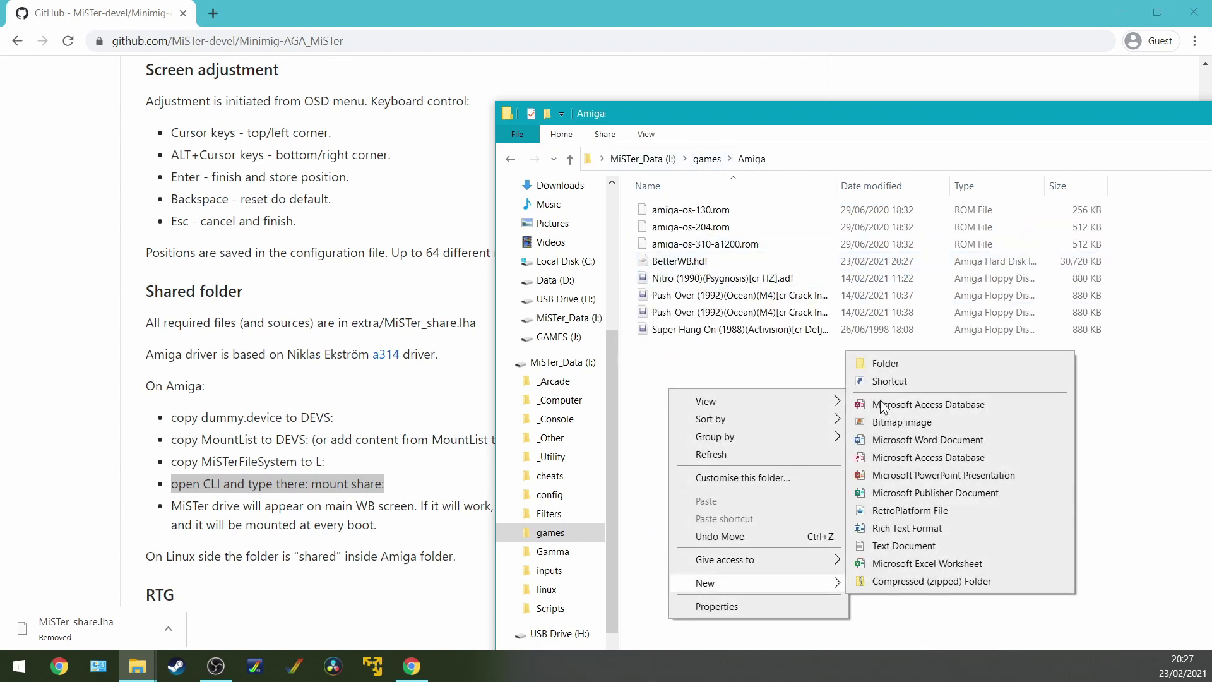
pyautogui.click(863, 363)
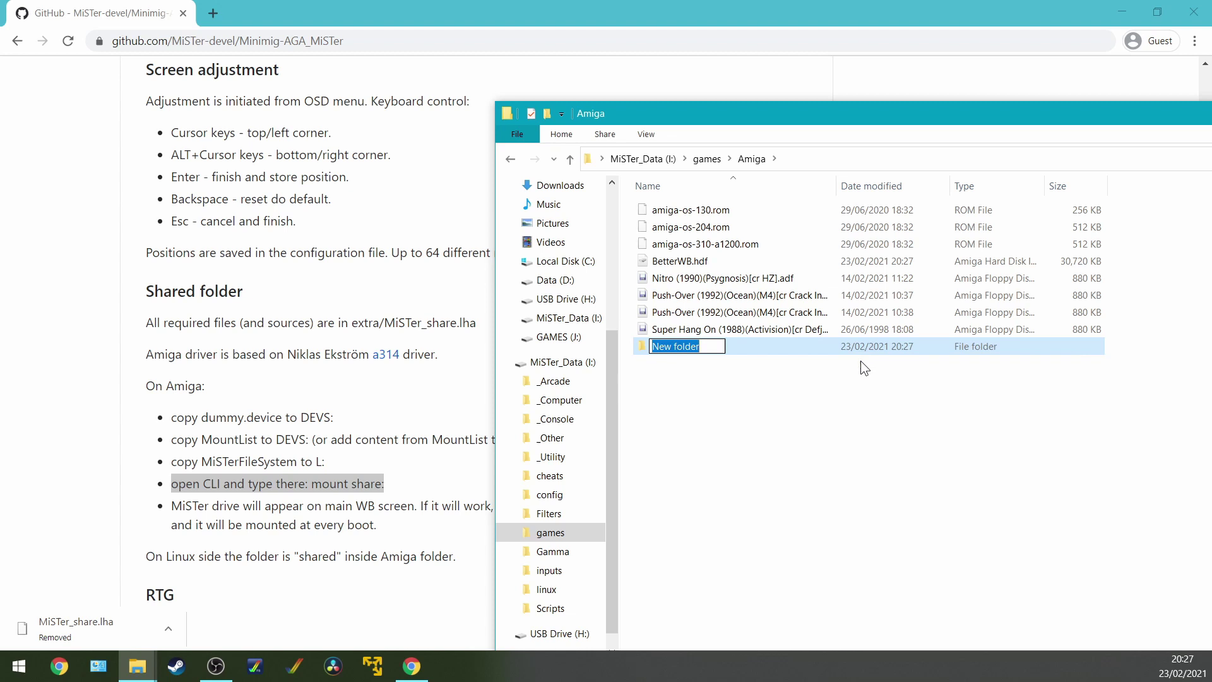
pyautogui.write('shared')
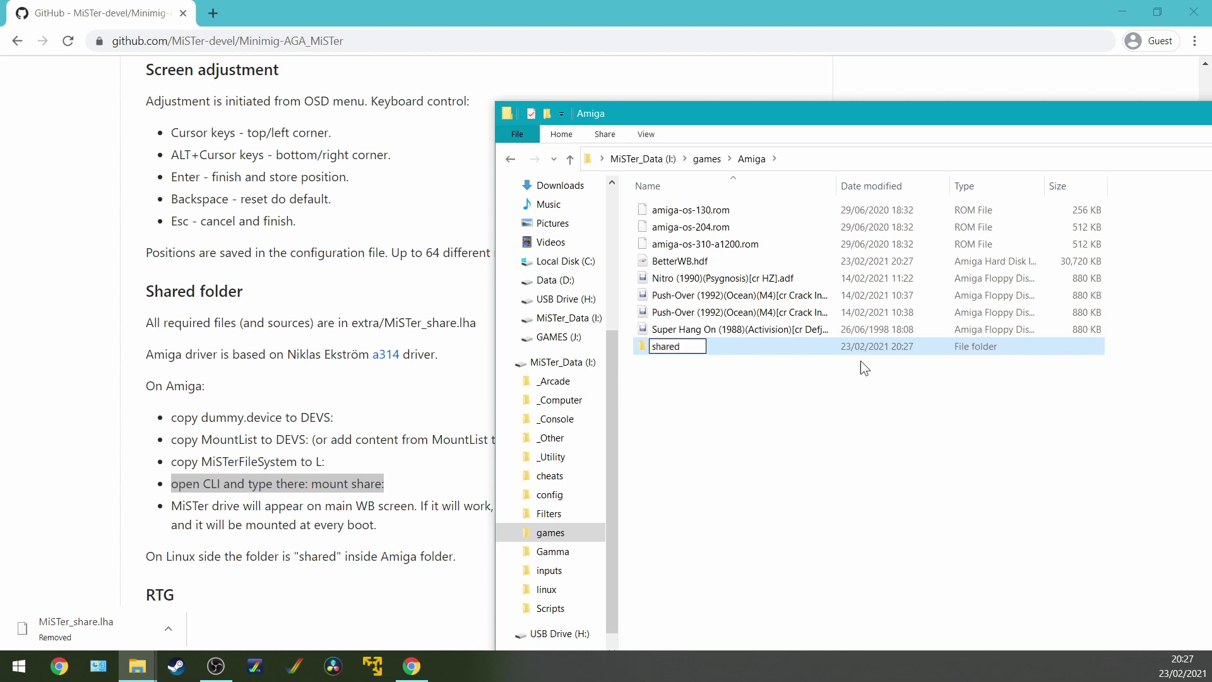
pyautogui.press('Return')
# Step: Create an empty text document named hello.txt inside the shared folder
pyautogui.doubleClick(835, 349)
pyautogui.rightClick(662, 263)
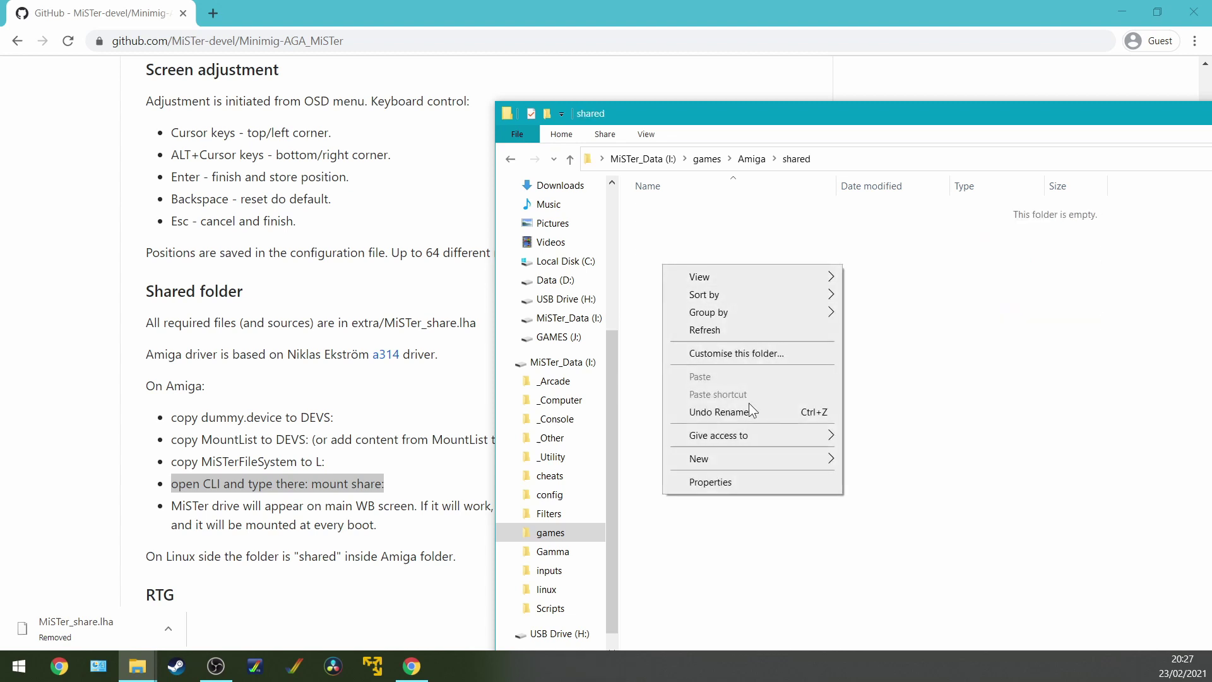
pyautogui.moveTo(779, 459)
pyautogui.click(900, 429)
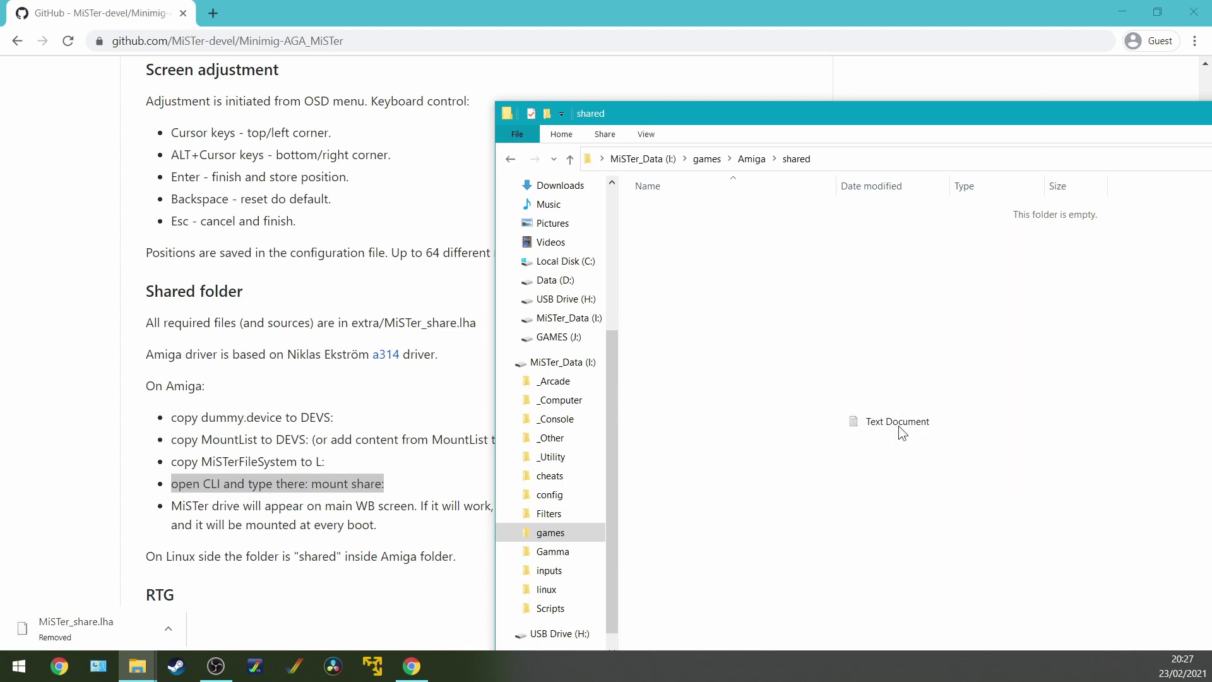
pyautogui.write('hello')
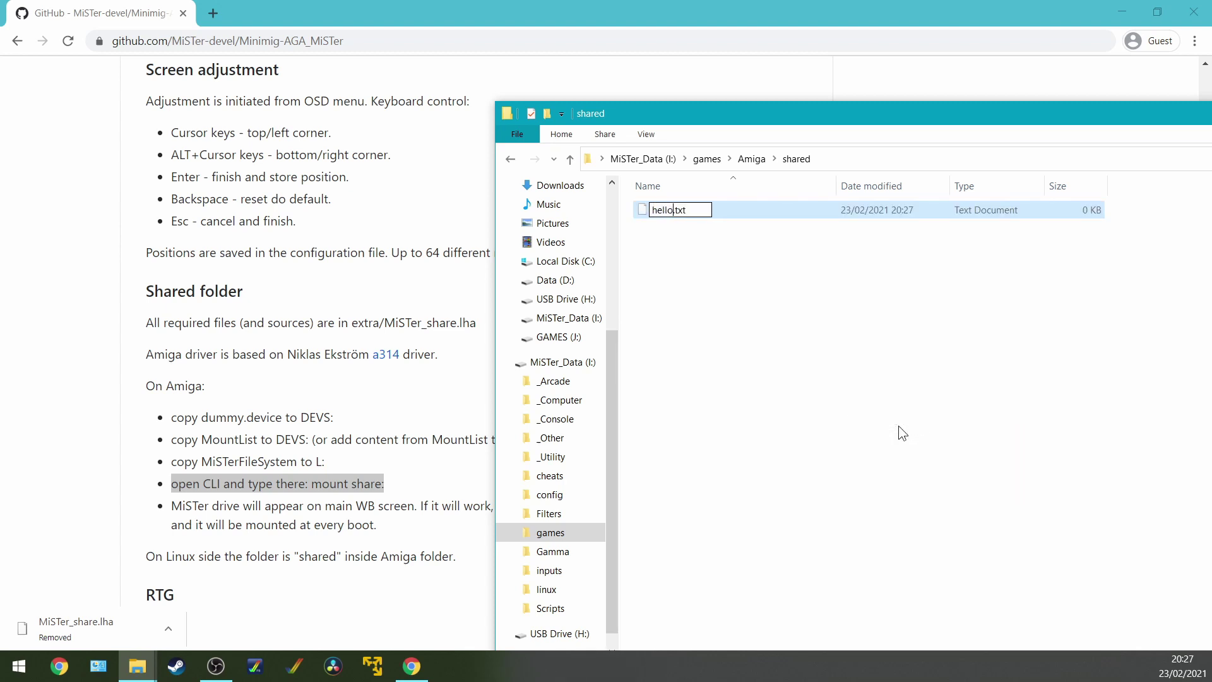
pyautogui.click(861, 332)
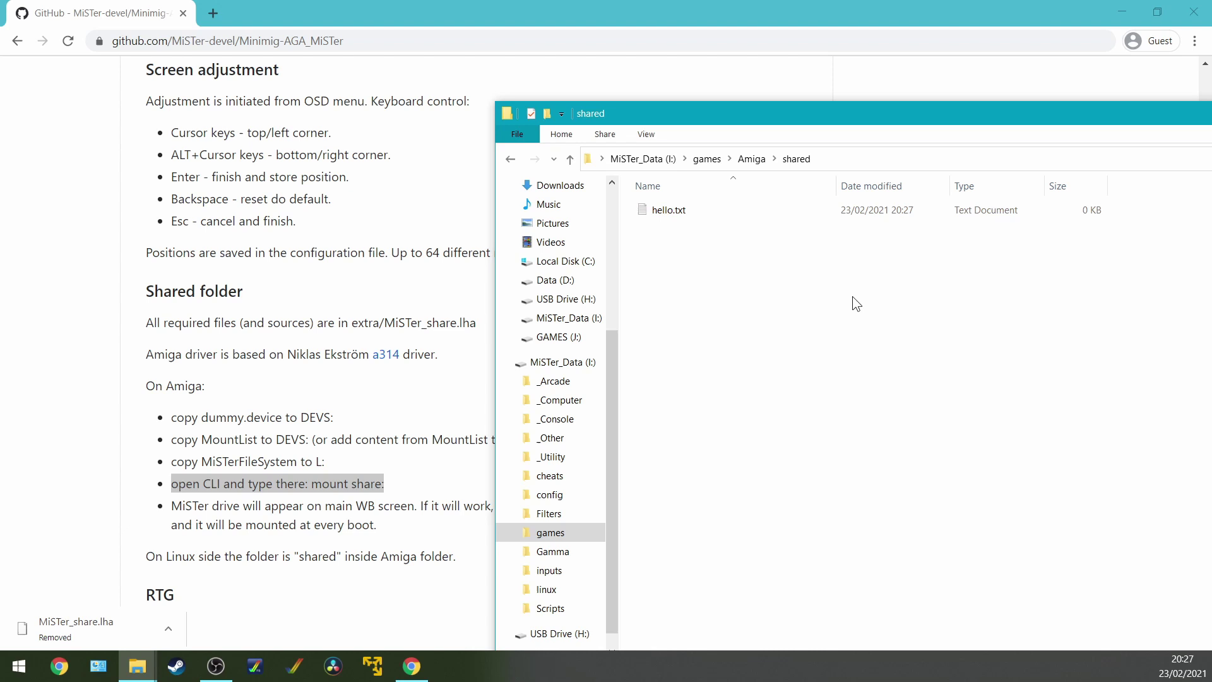
# Step: Return to the Amiga folder and eject the MiSTer_Data (I:) drive
pyautogui.click(752, 159)
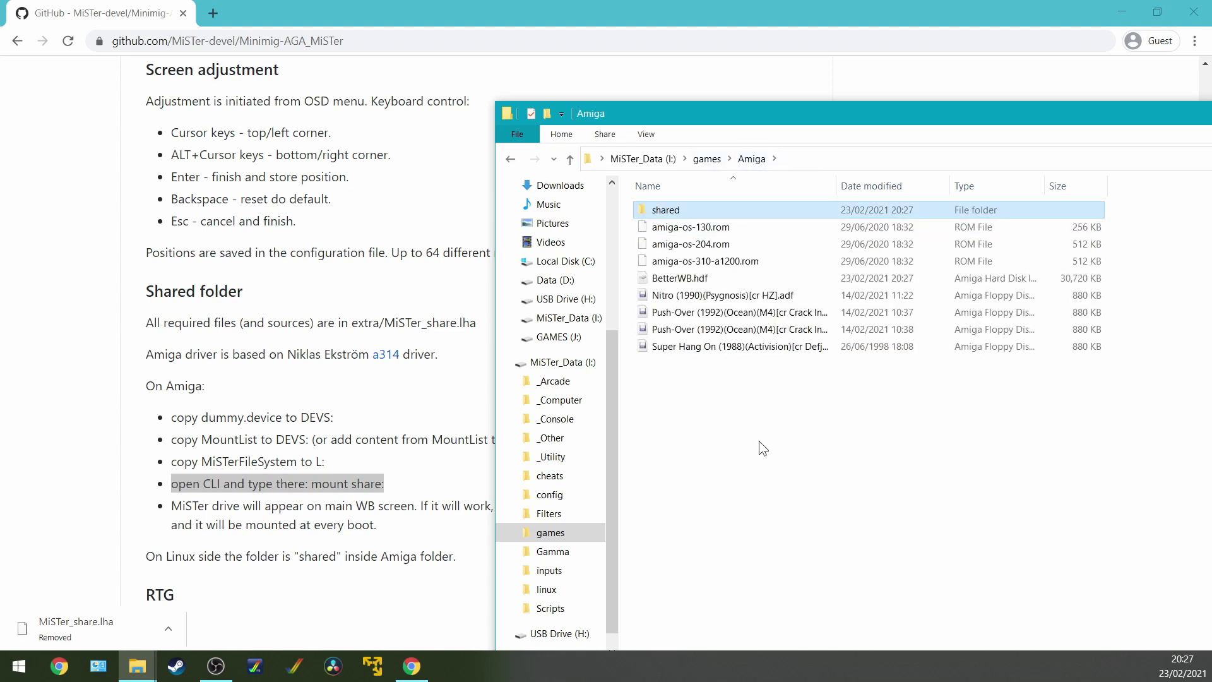
pyautogui.moveTo(832, 121); pyautogui.dragTo(748, 106)
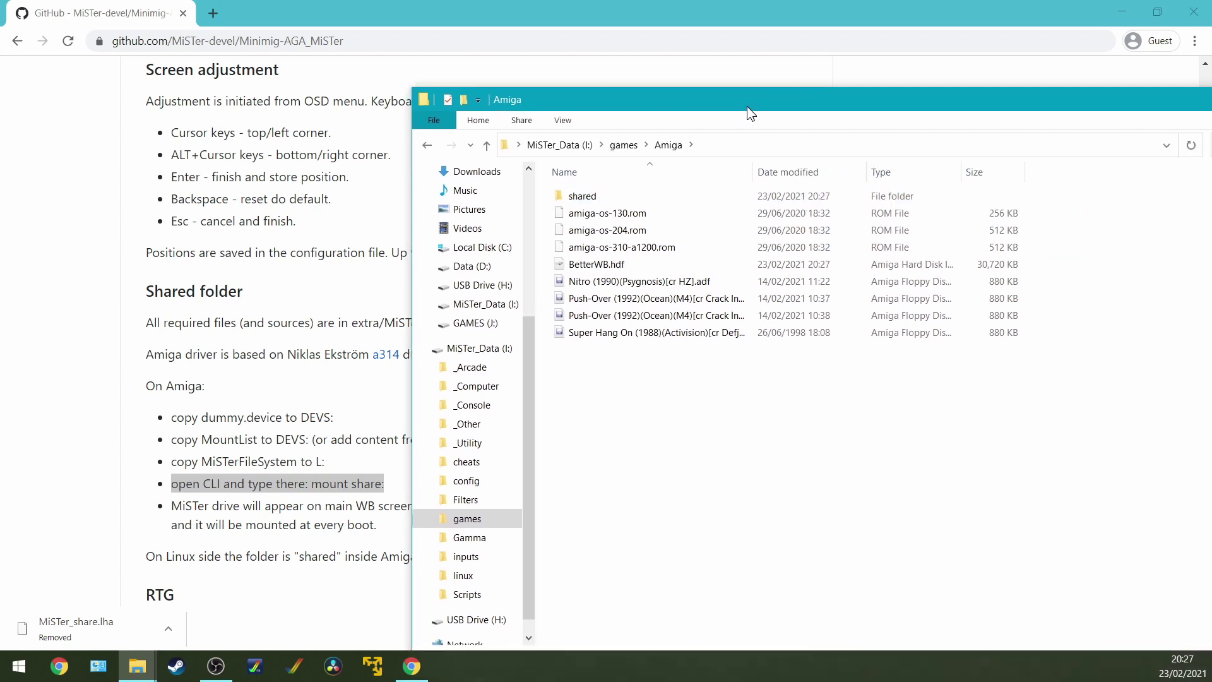
pyautogui.click(489, 340)
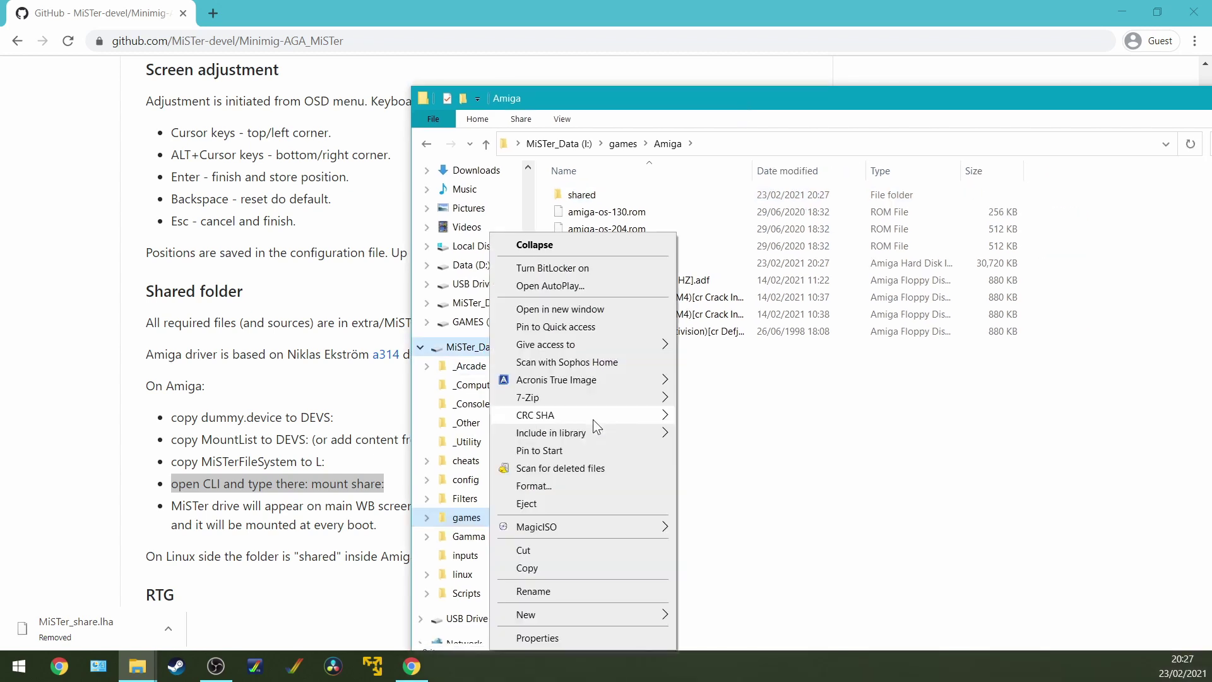
pyautogui.click(551, 497)
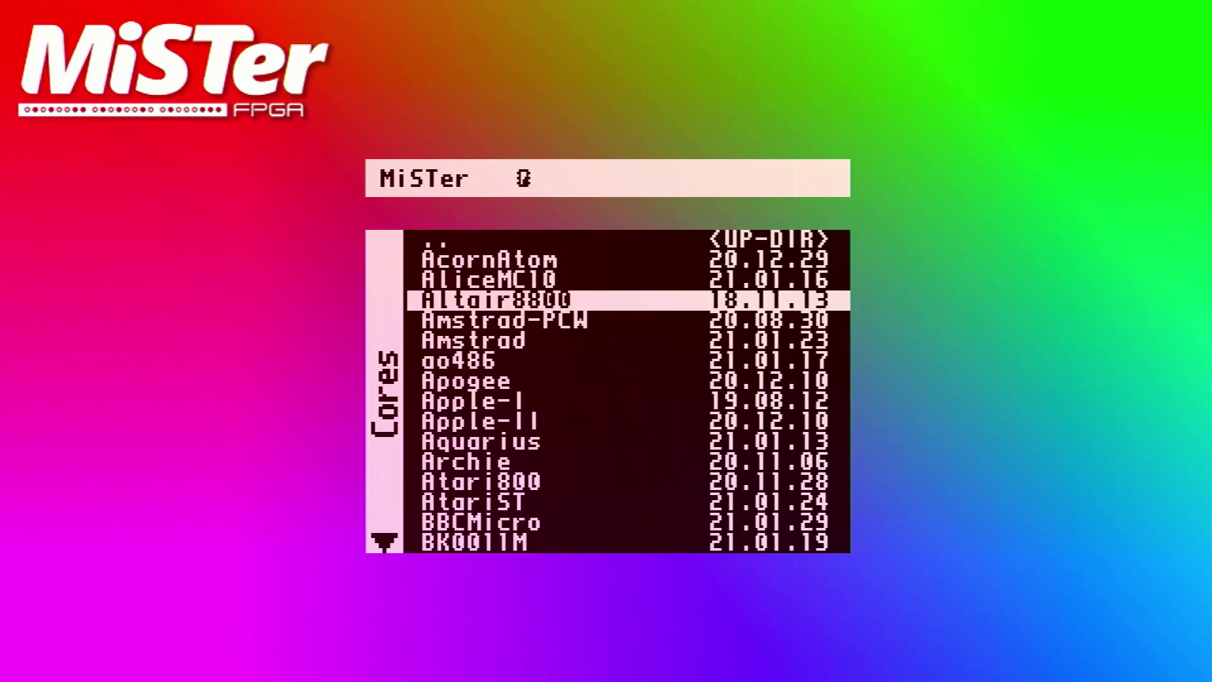
# Step: Switch to the MiSTer and load the Minimig core from the Cores list
pyautogui.press('Down')
pyautogui.press('Down')
pyautogui.press('Down')
pyautogui.press('Down')
pyautogui.press('Down')
pyautogui.press('Down')
pyautogui.press('Down')
pyautogui.press('Down')
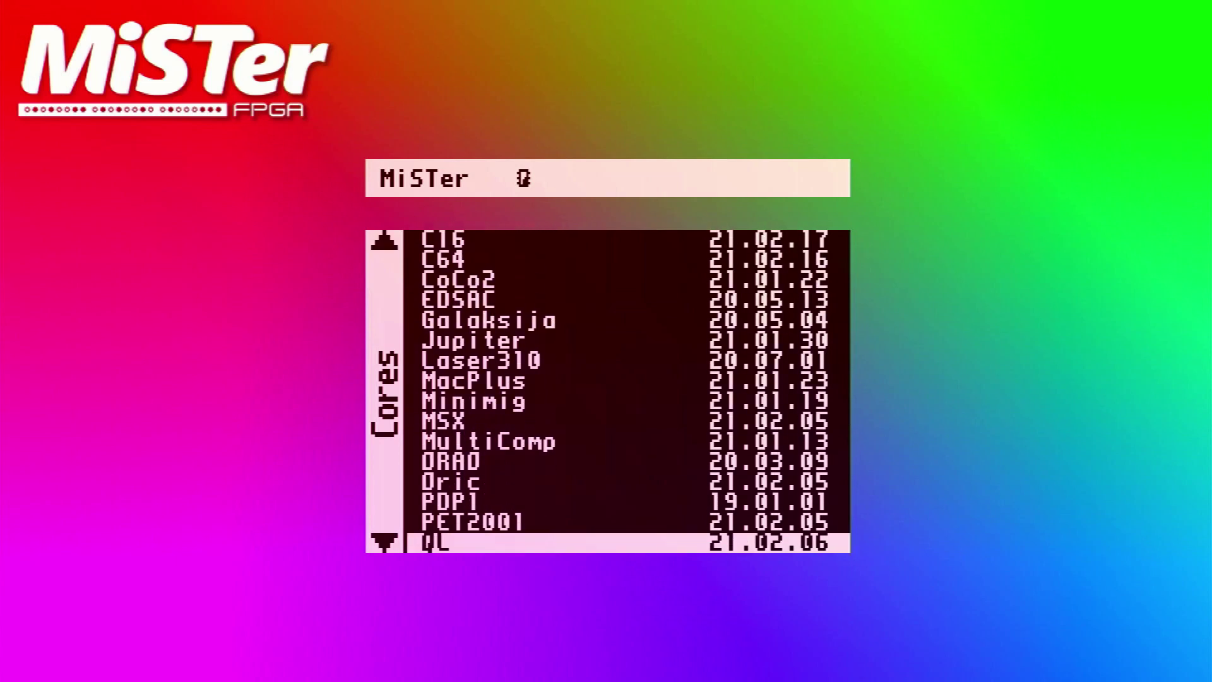
pyautogui.press('Up')
pyautogui.press('Up')
pyautogui.press('Up')
pyautogui.press('Up')
pyautogui.press('Up')
pyautogui.press('Up')
pyautogui.press('Up')
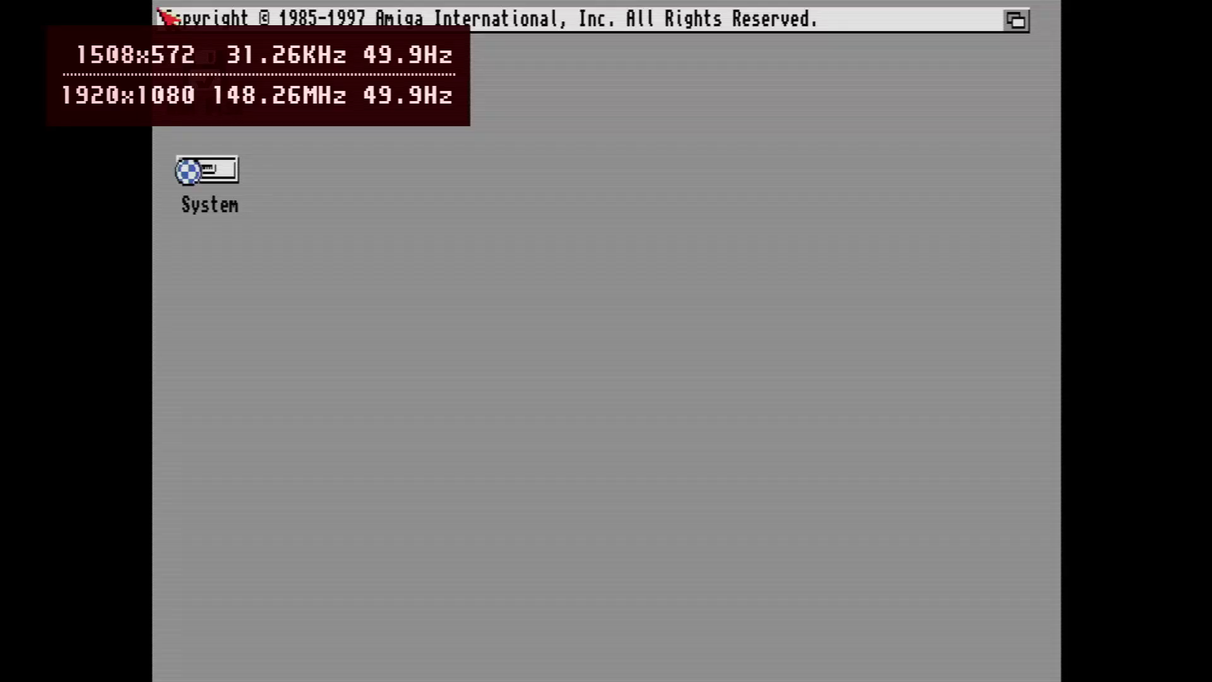
# Step: Check the CPU and D-Cache settings on the Minimig core's CPU & Chipset page, leaving them as they are
pyautogui.press('F12')
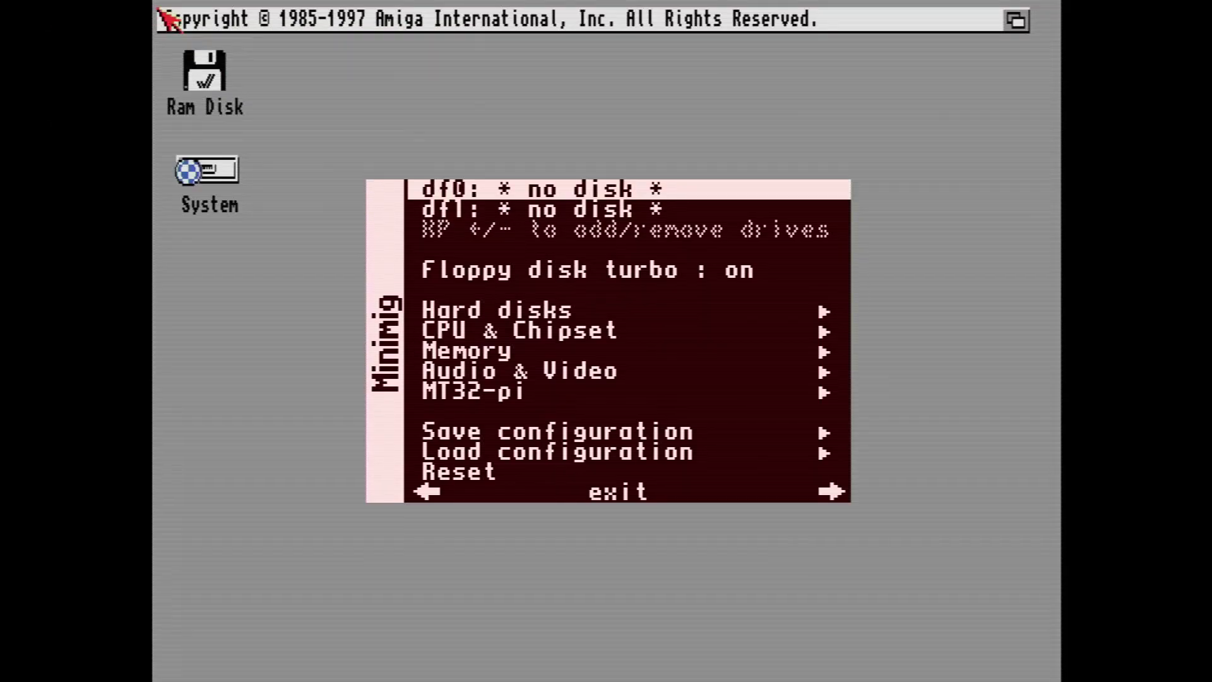
pyautogui.press('Down')
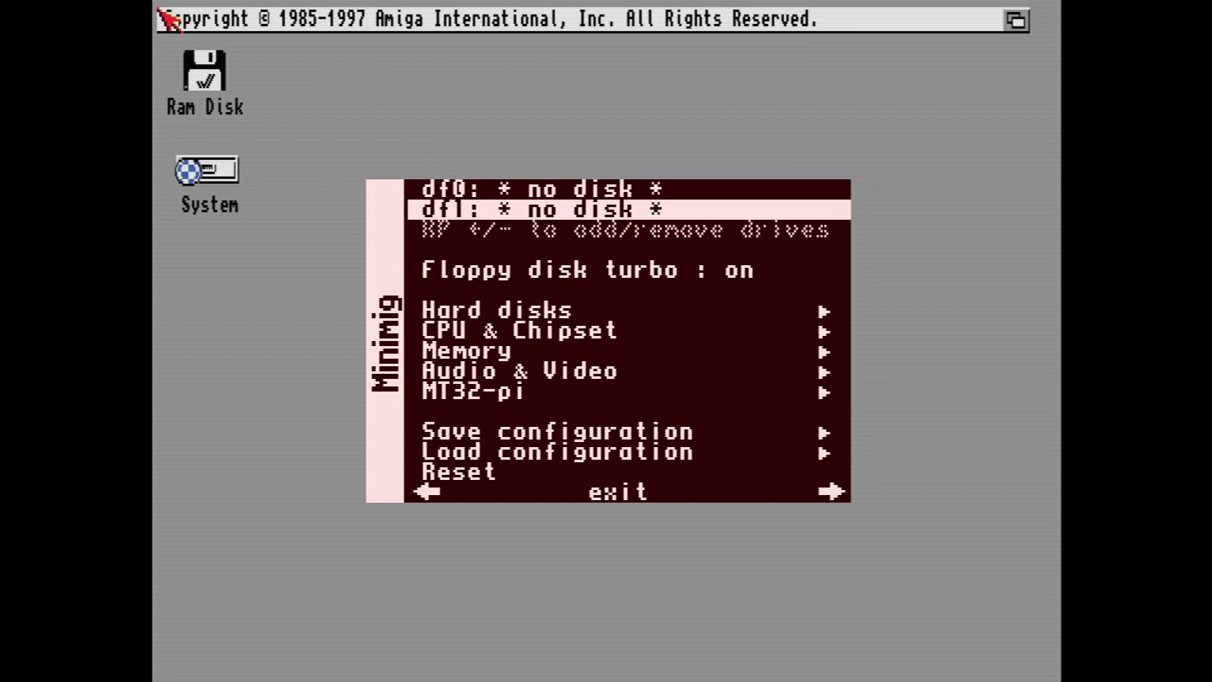
pyautogui.press('Down')
pyautogui.press('Down')
pyautogui.press('Down')
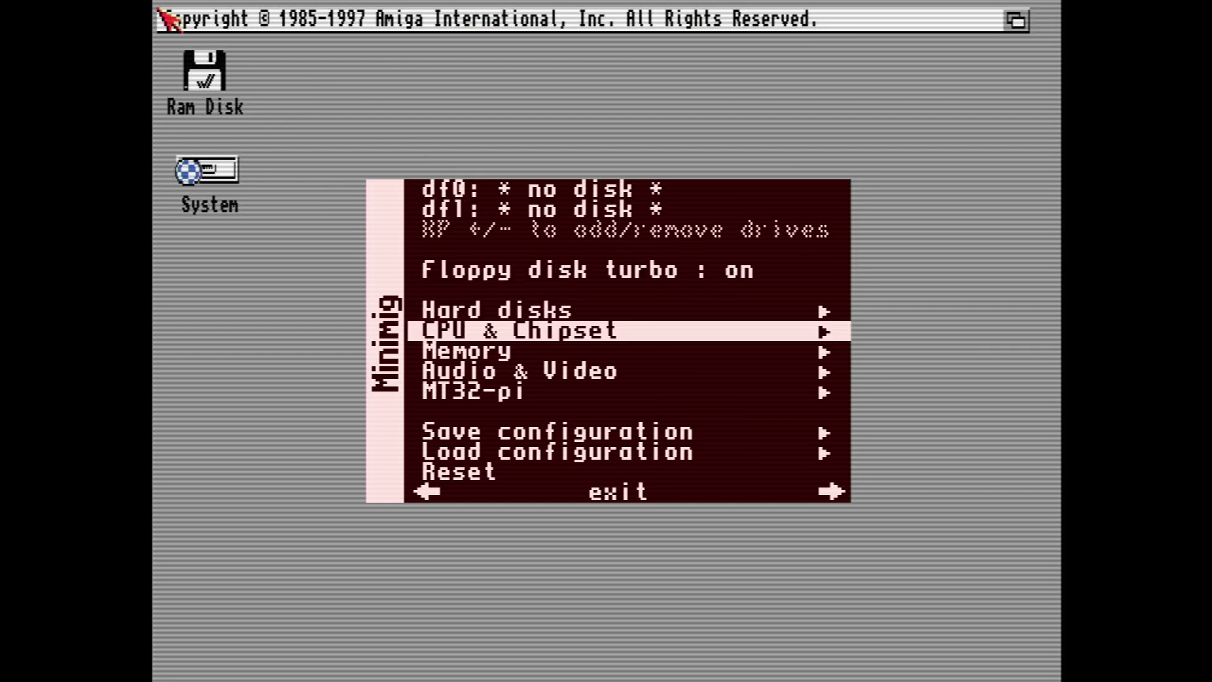
pyautogui.press('Return')
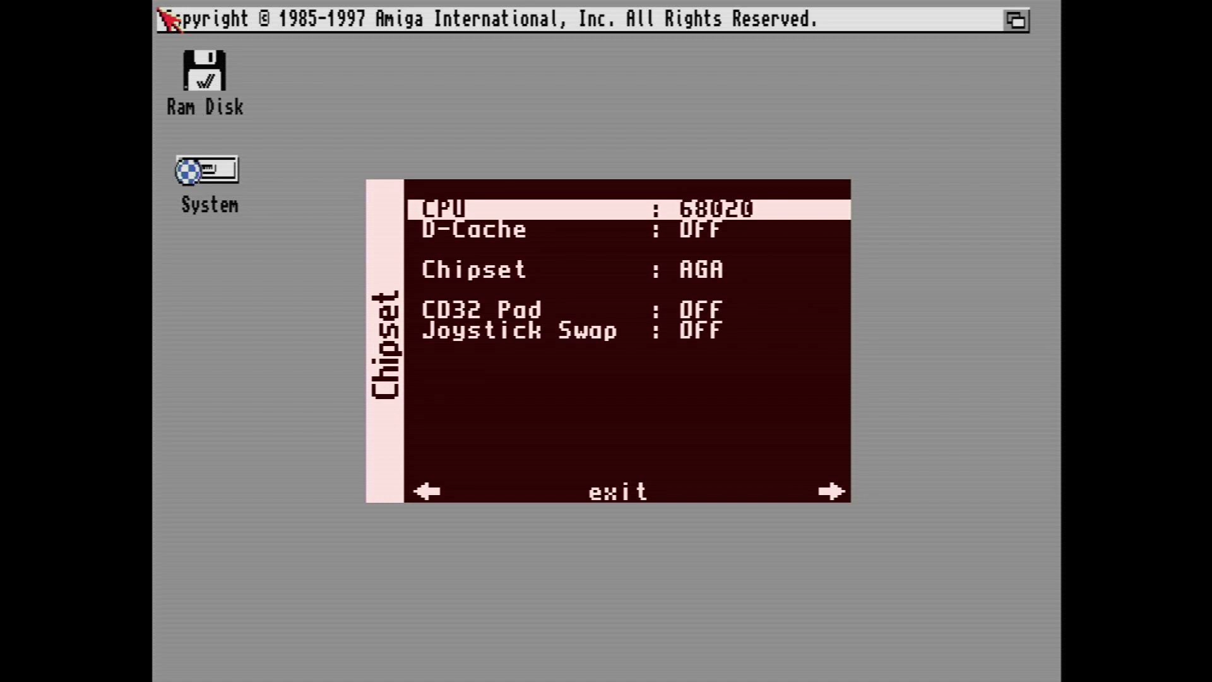
pyautogui.press('Down')
pyautogui.press('Escape')
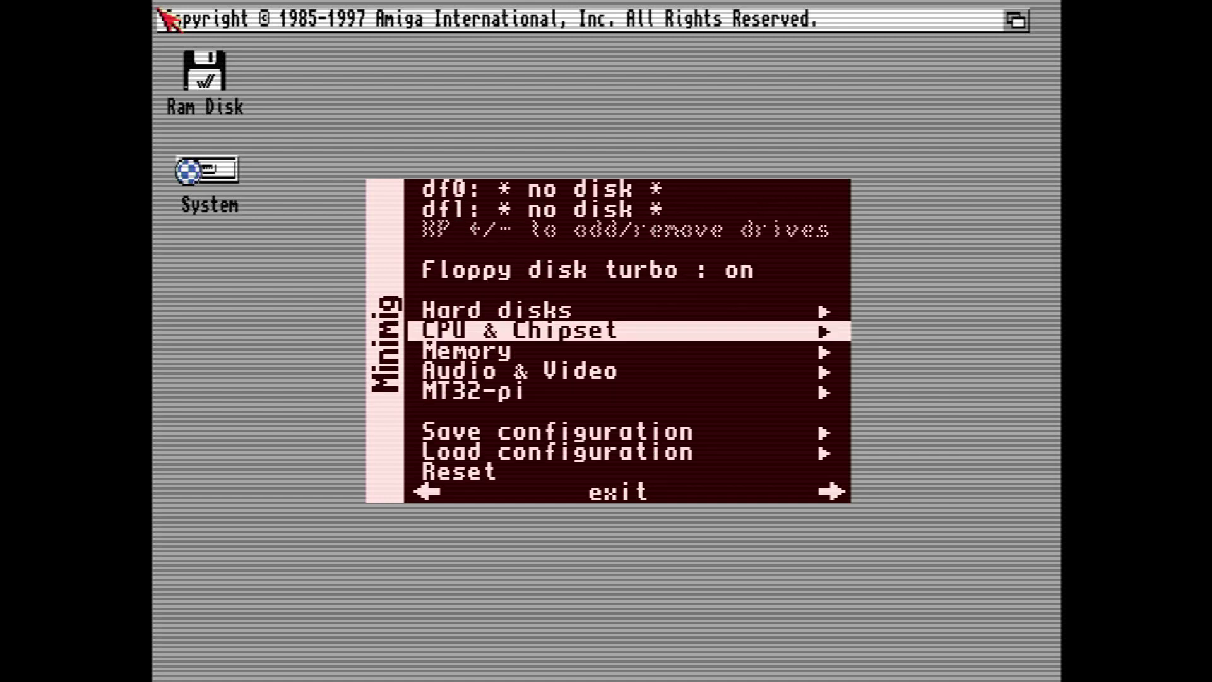
pyautogui.press('Escape')
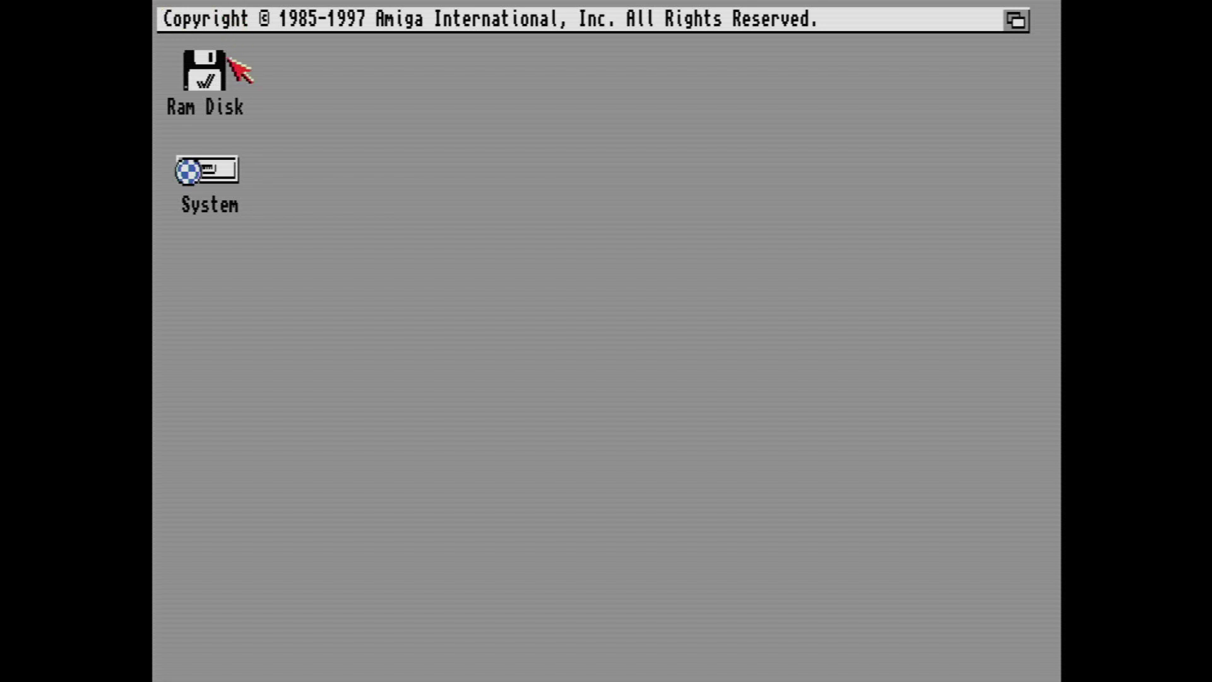
# Step: Open a Shell from the System drawer, run "mount share:", and close the Shell and System drawer windows
pyautogui.doubleClick(208, 171)
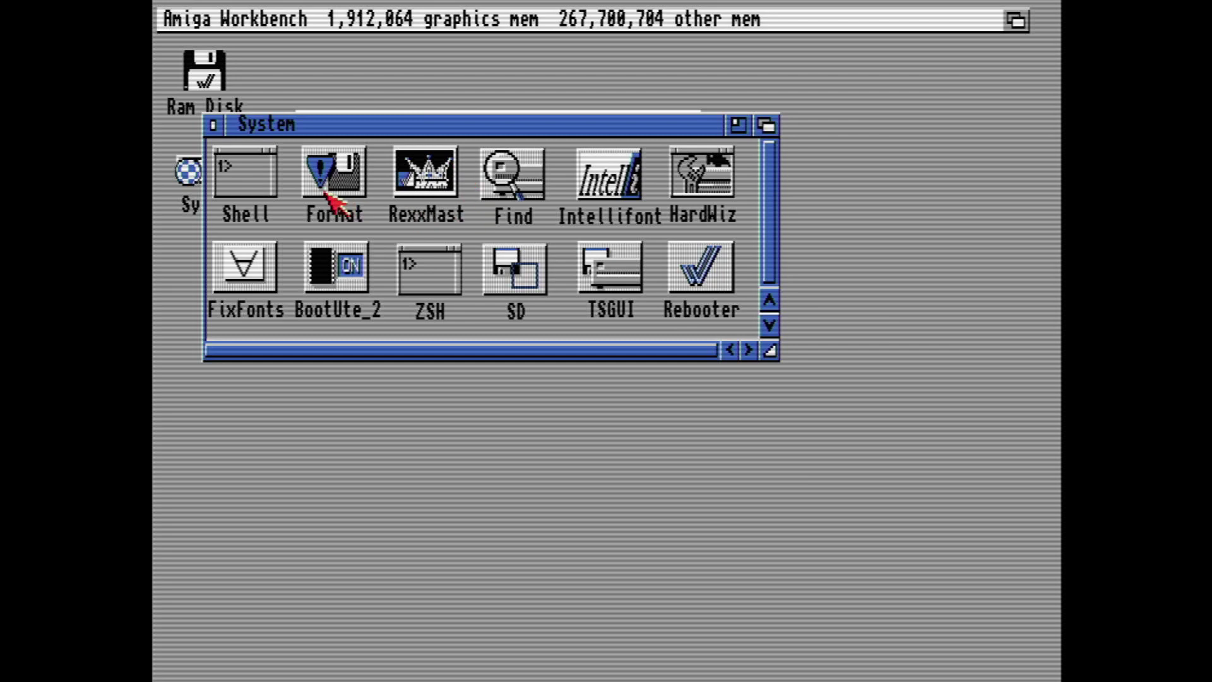
pyautogui.doubleClick(252, 183)
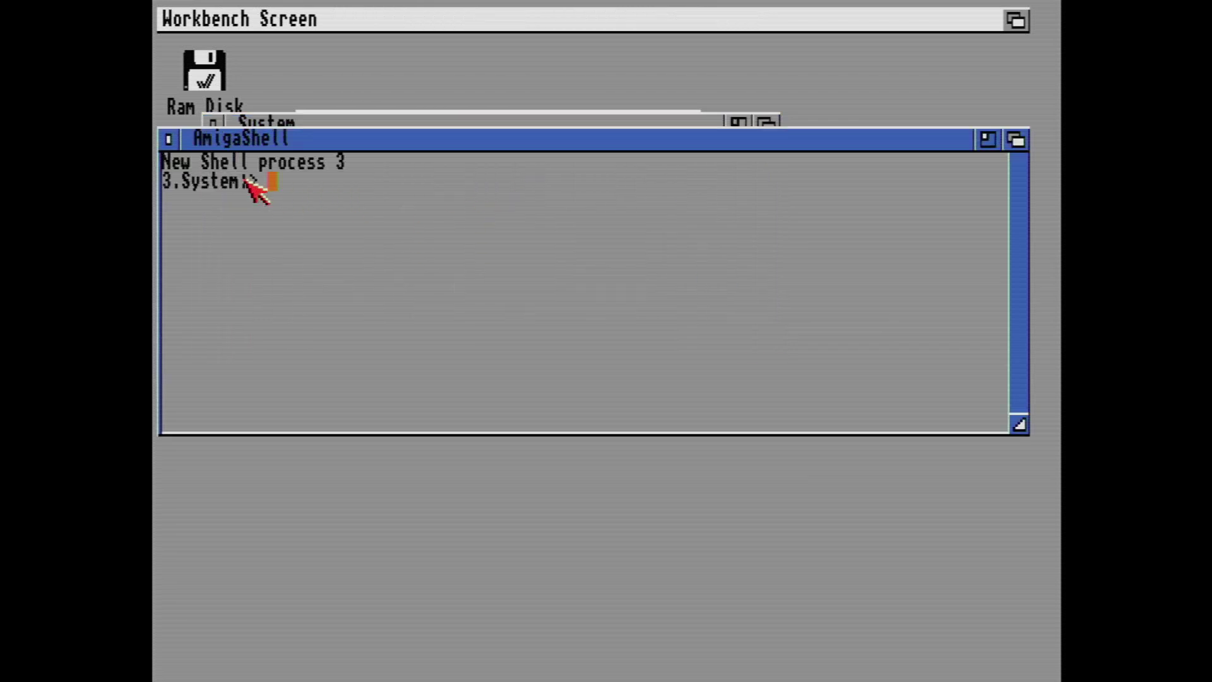
pyautogui.write('mount share')
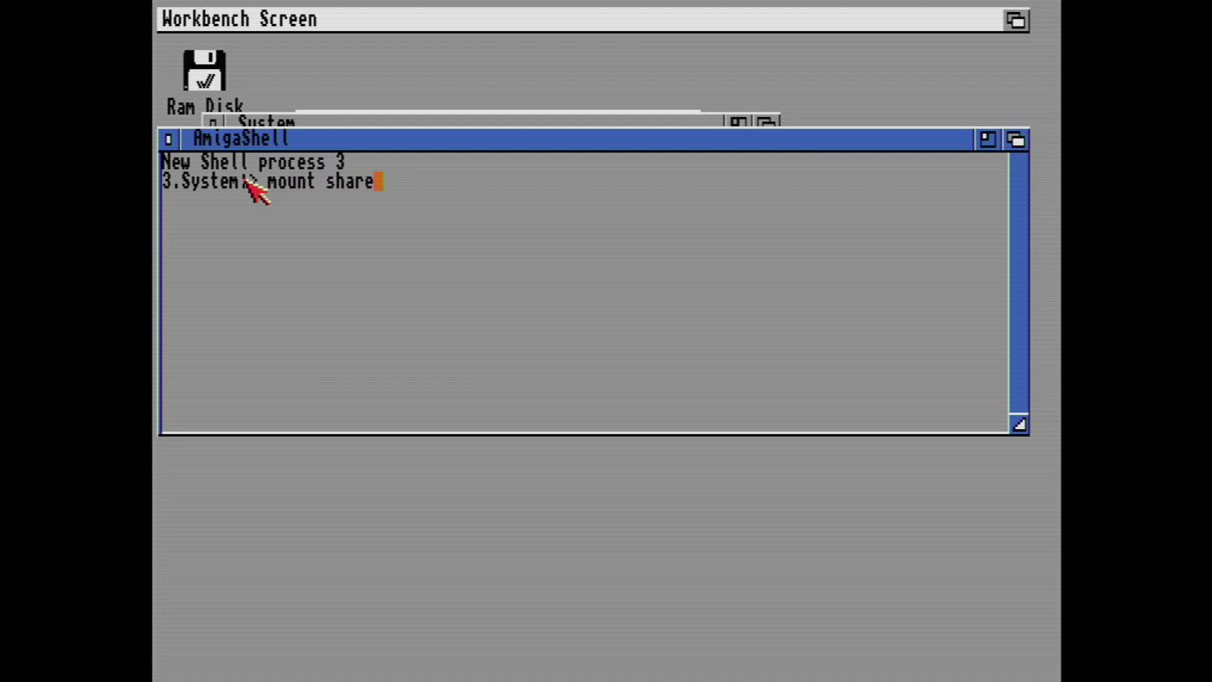
pyautogui.write(':')
pyautogui.press('Return')
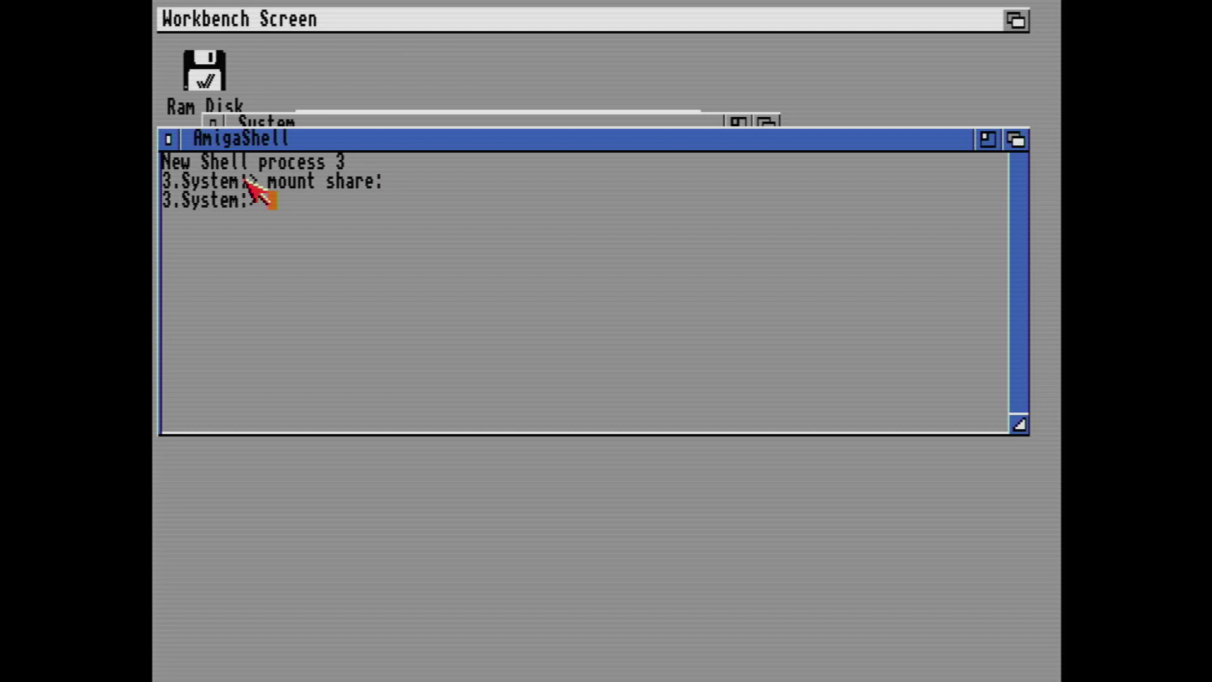
pyautogui.click(168, 139)
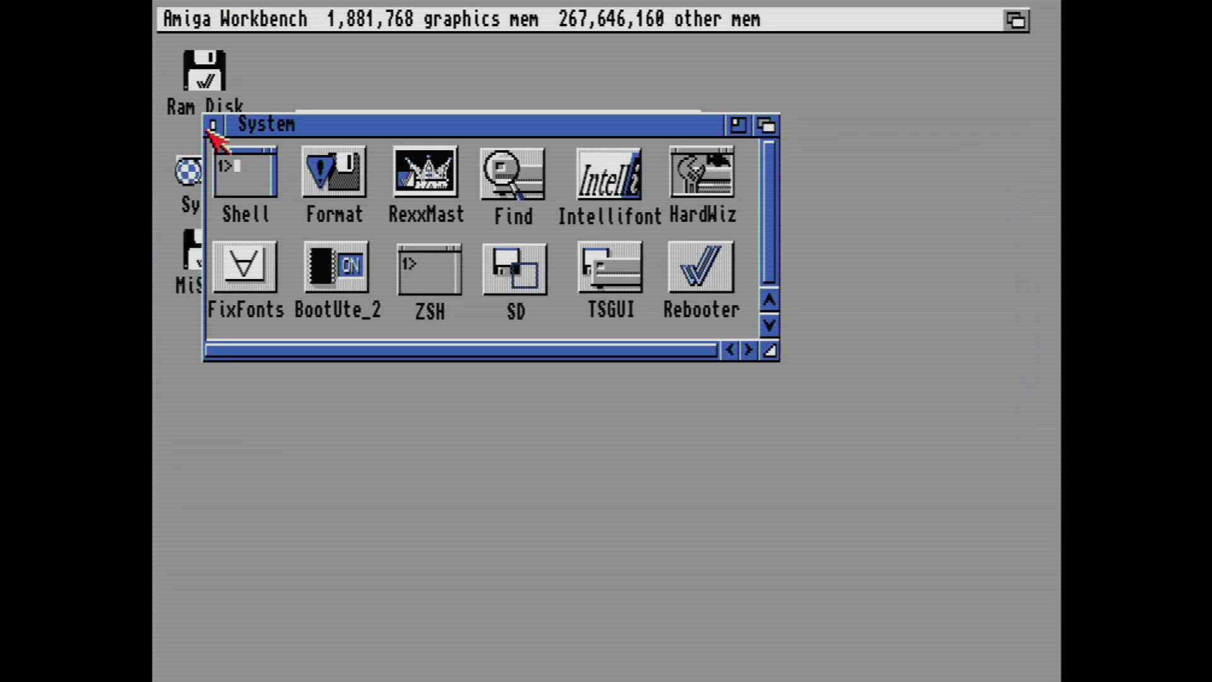
pyautogui.click(212, 128)
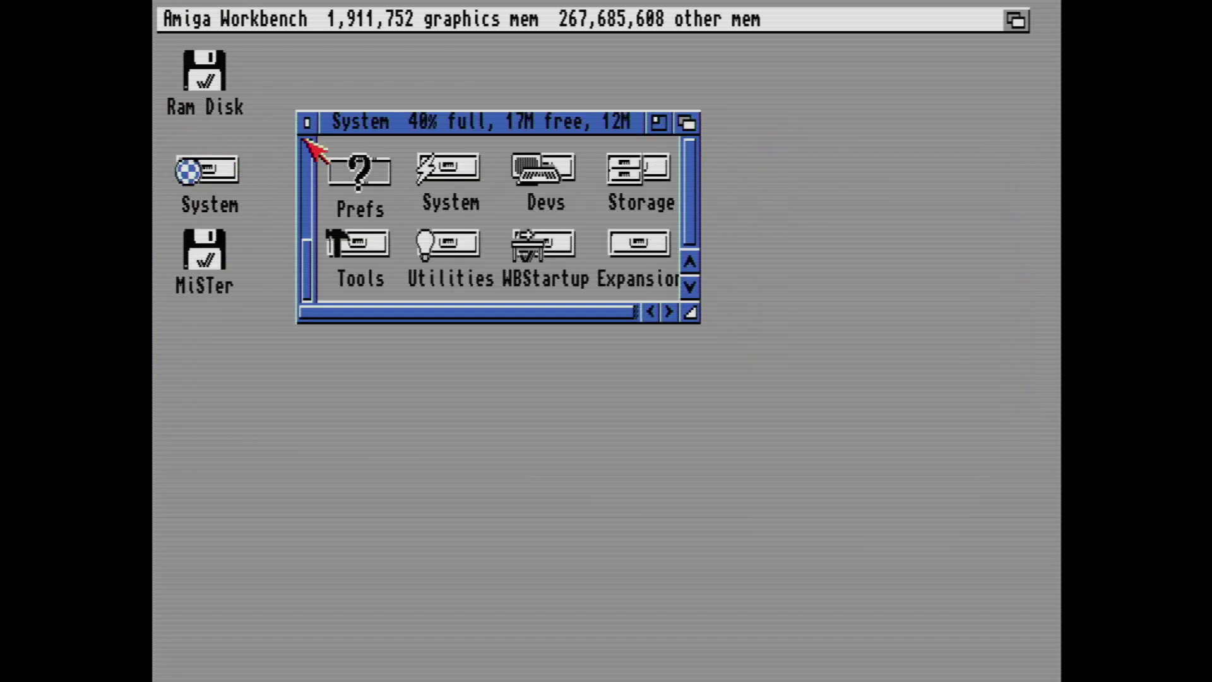
# Step: Open the mounted MiSTer drive and set its window to show all files, including hello.txt
pyautogui.doubleClick(223, 262)
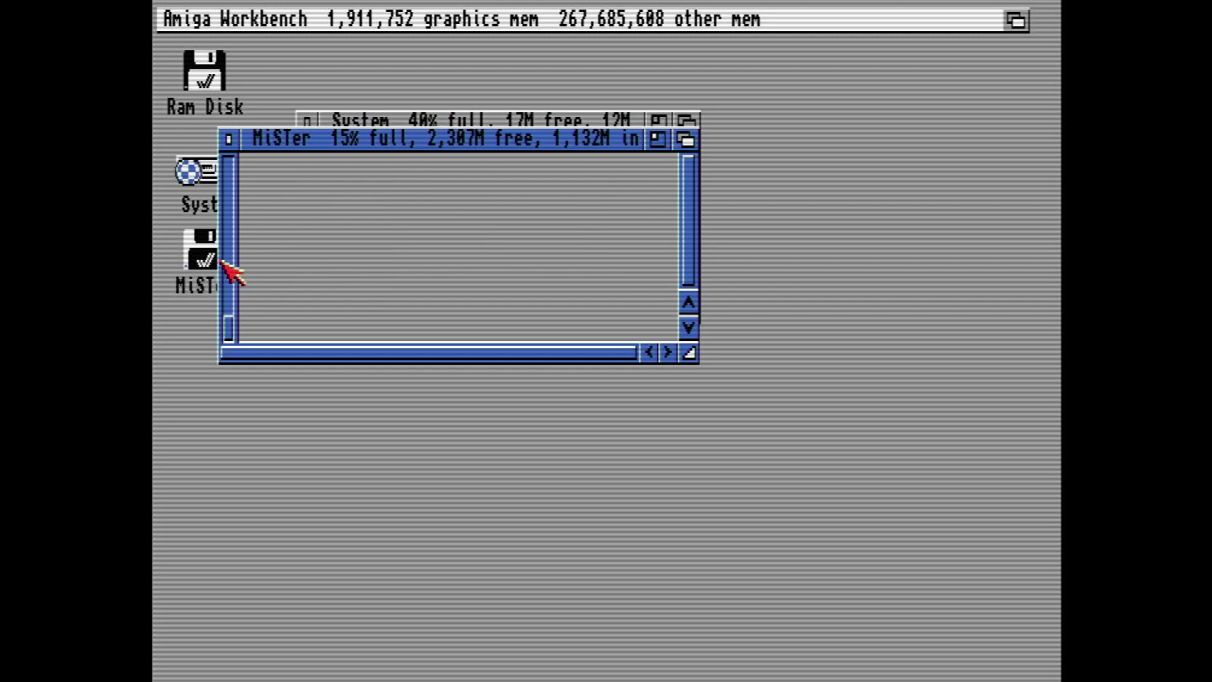
pyautogui.rightClick(301, 18)
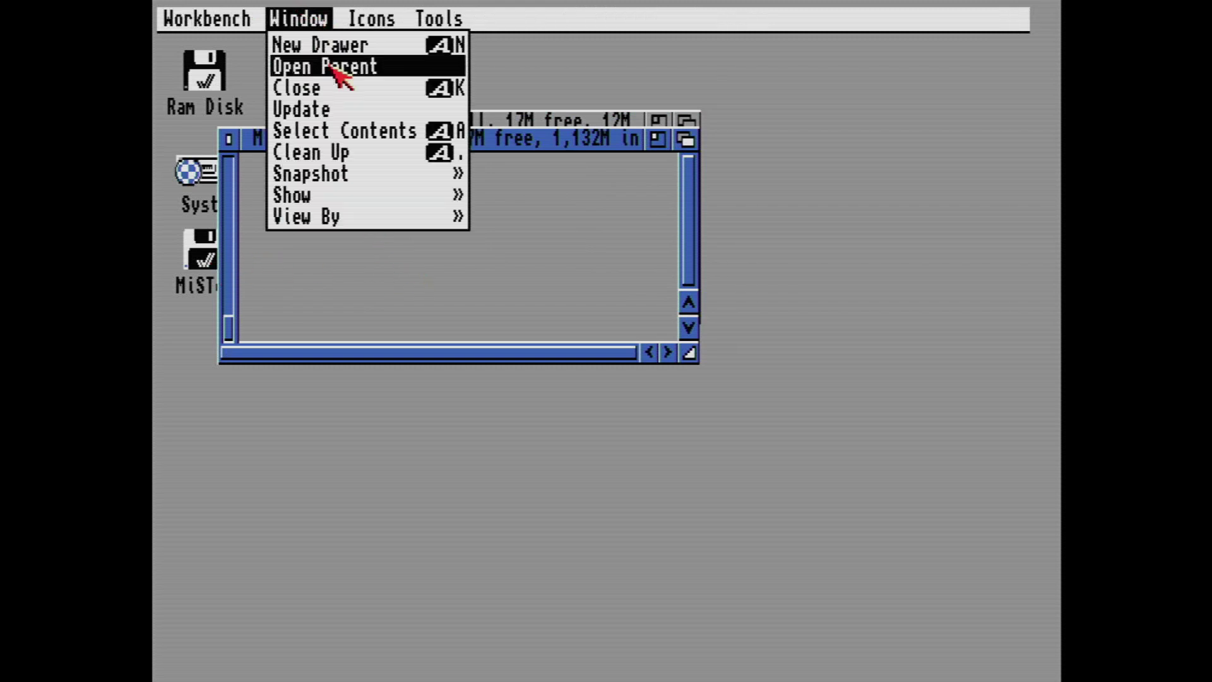
pyautogui.moveTo(407, 214)
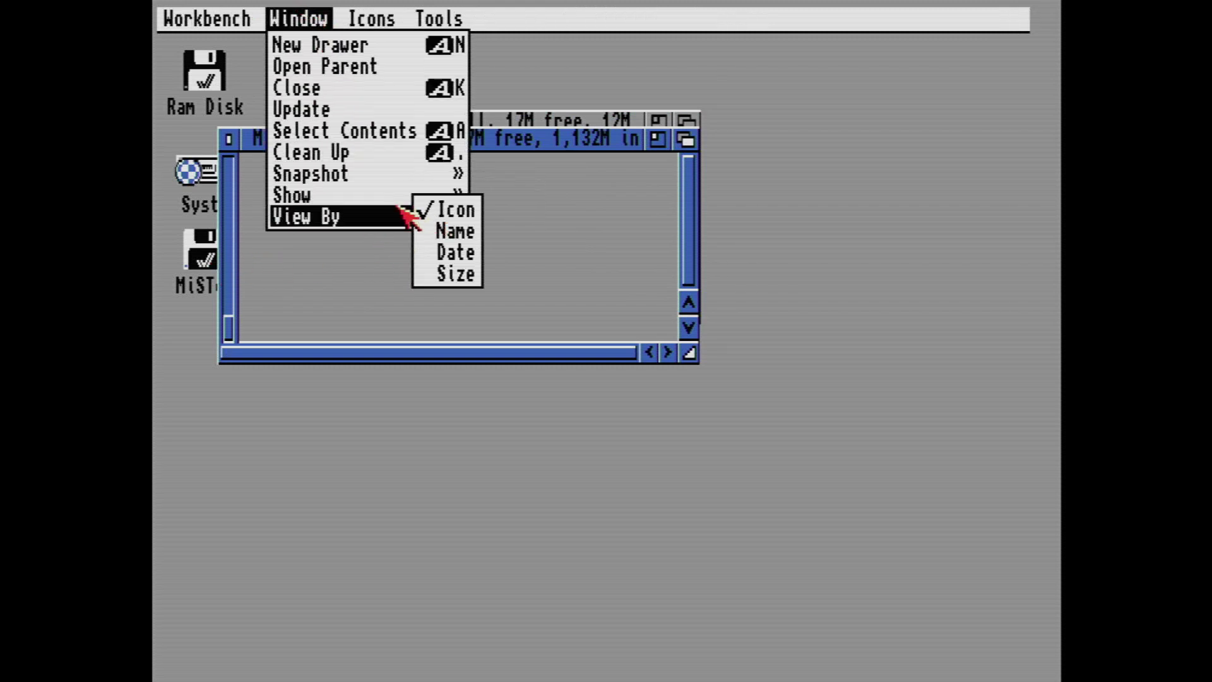
pyautogui.click(433, 209)
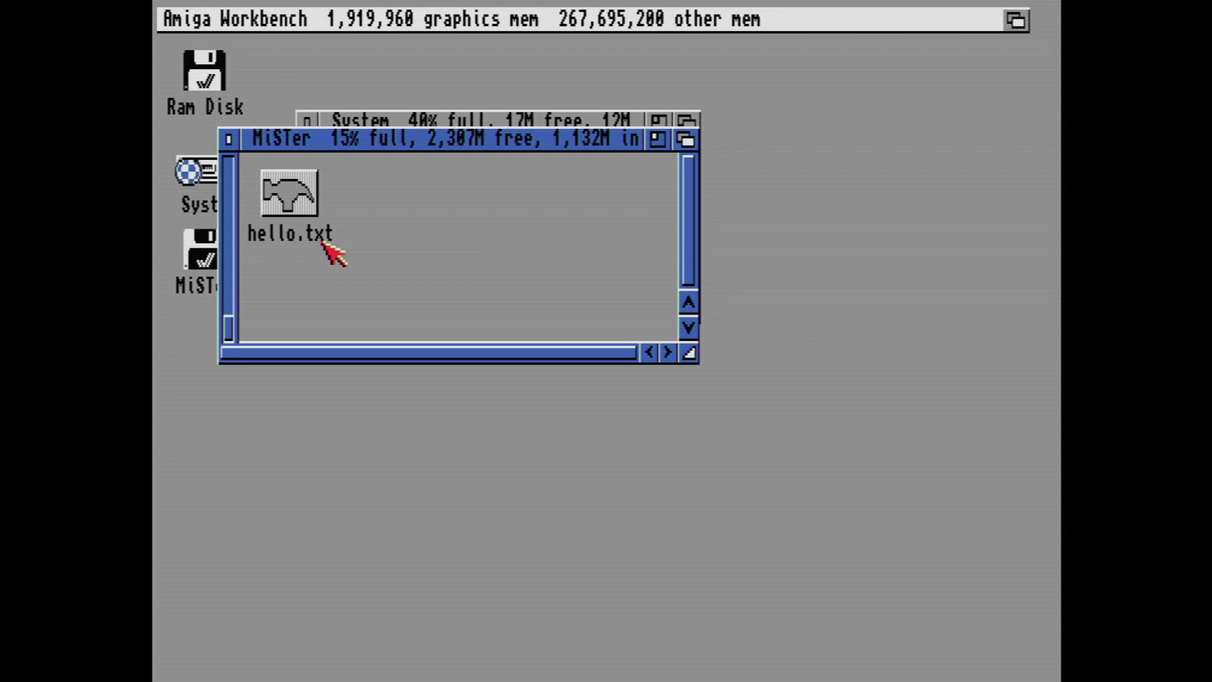
pyautogui.press('F12')
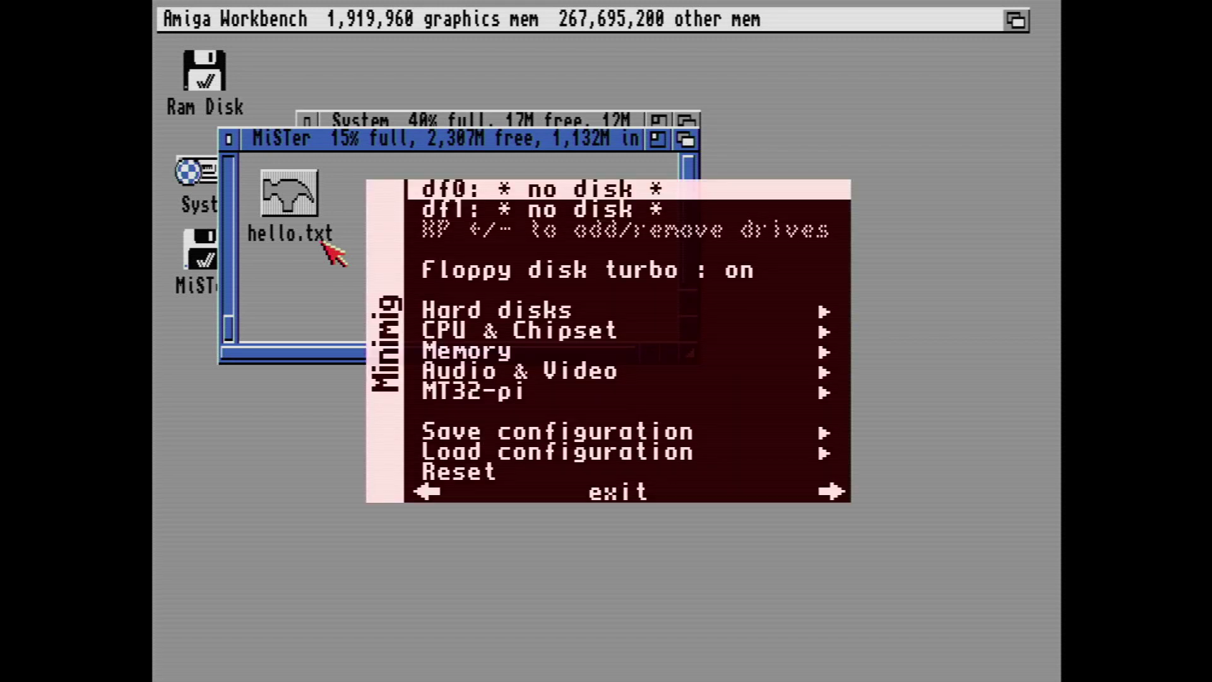
pyautogui.press('Down')
pyautogui.press('Left')
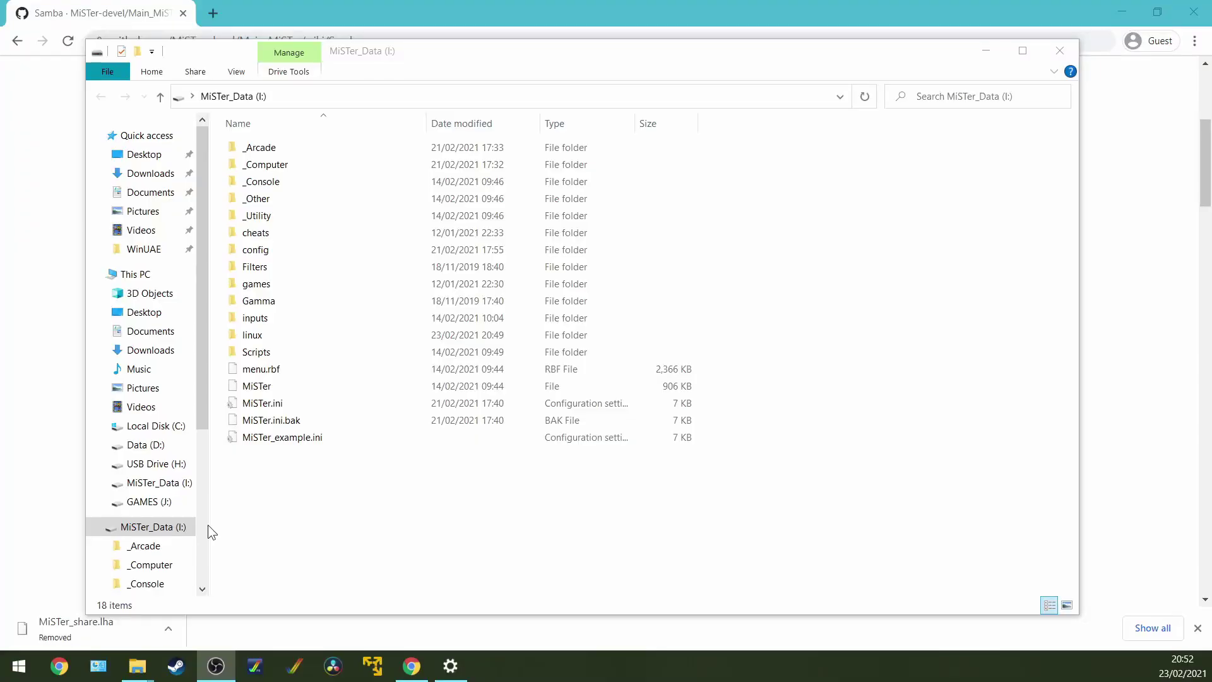
# Step: Switch to File Explorer on the PC and open the linux folder on the MiSTer_Data (I:) drive
pyautogui.click(448, 523)
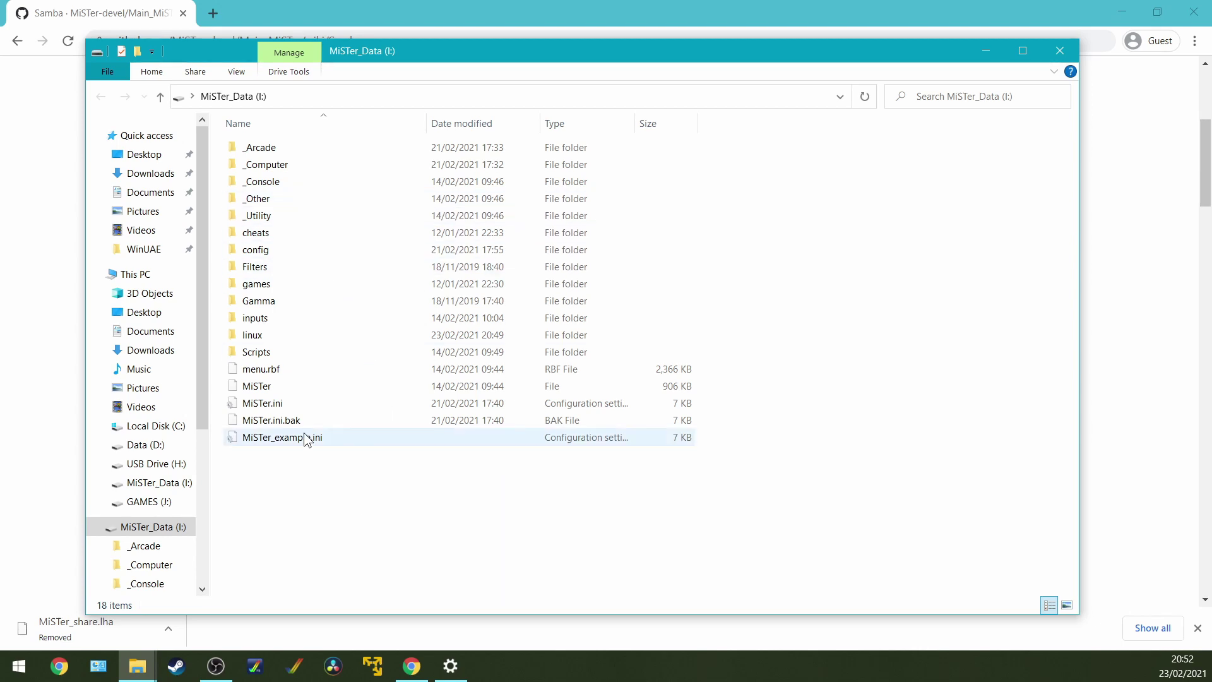
pyautogui.click(278, 339)
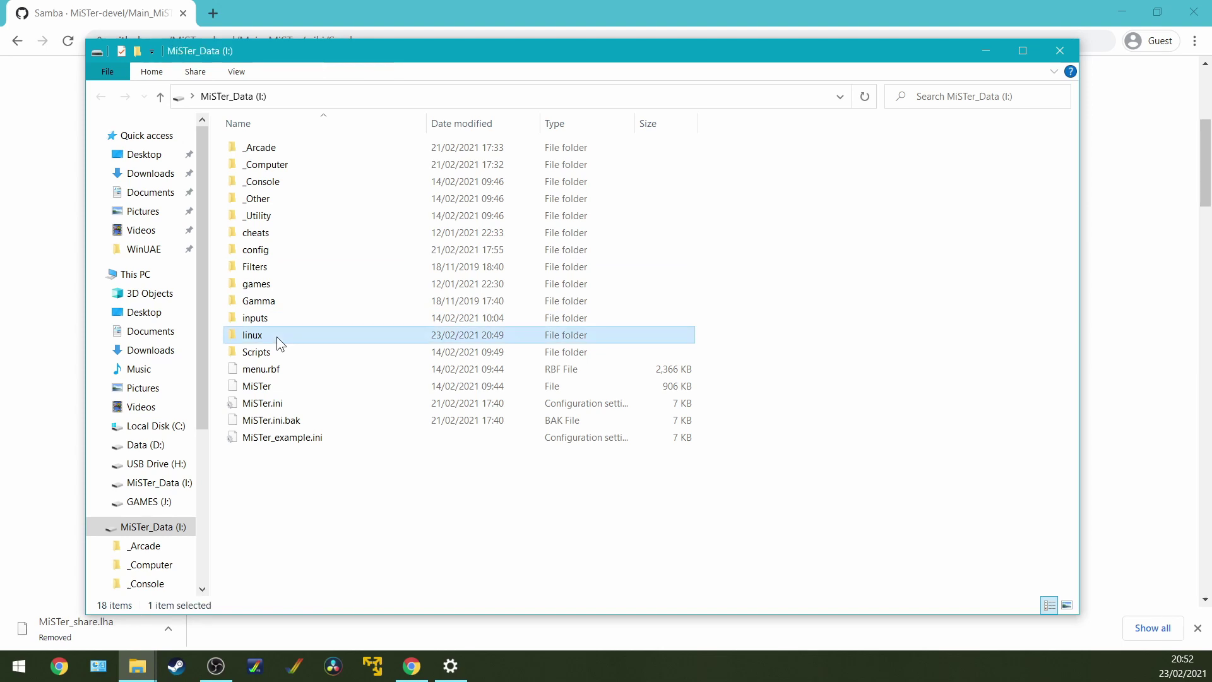
pyautogui.doubleClick(277, 336)
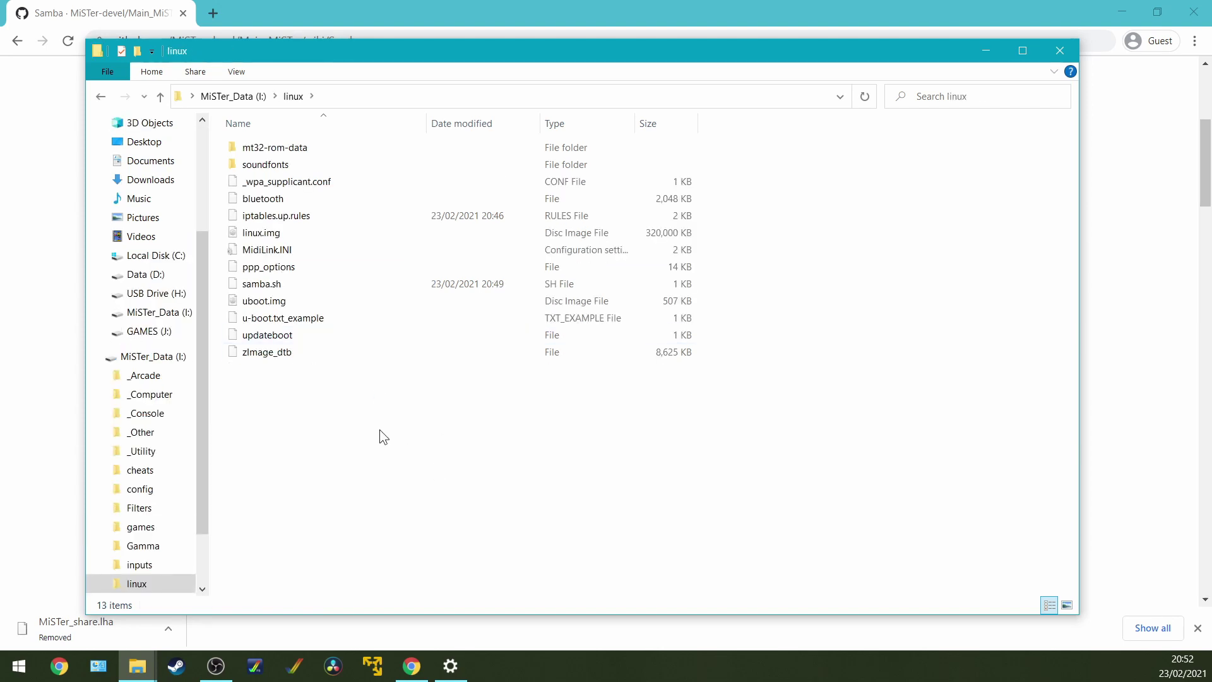
# Step: Rename the samba.sh file in the linux folder as _samba.sh
pyautogui.click(257, 285)
pyautogui.click(249, 285)
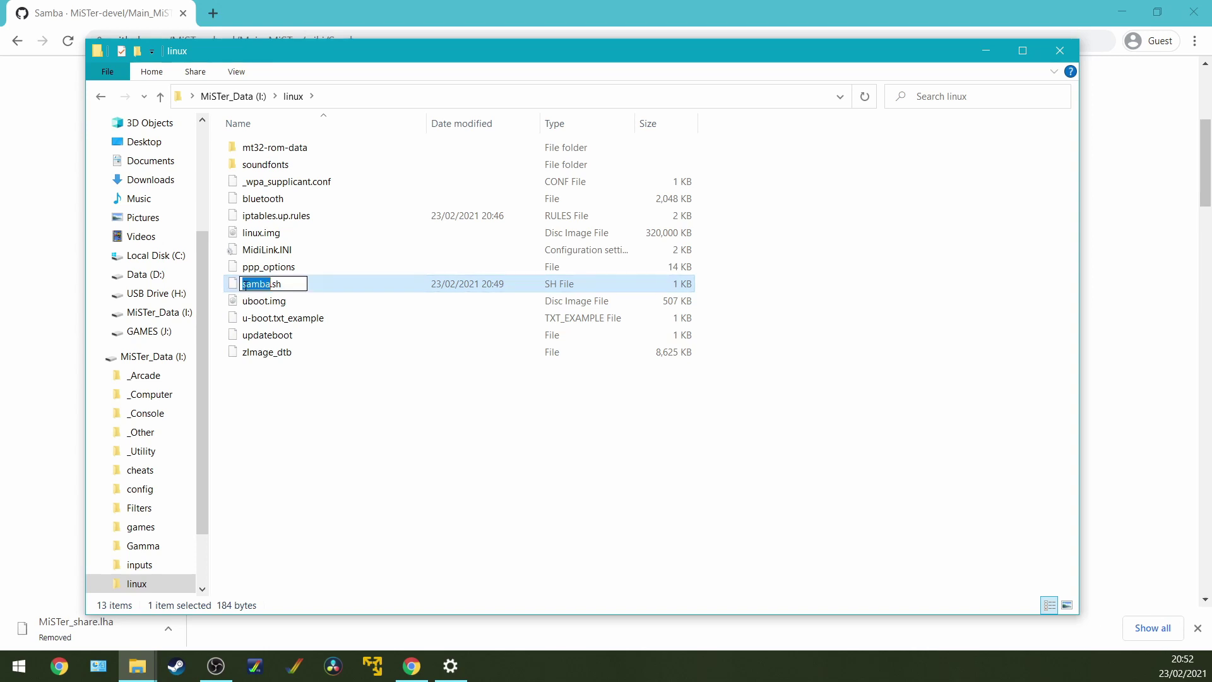
pyautogui.click(245, 285)
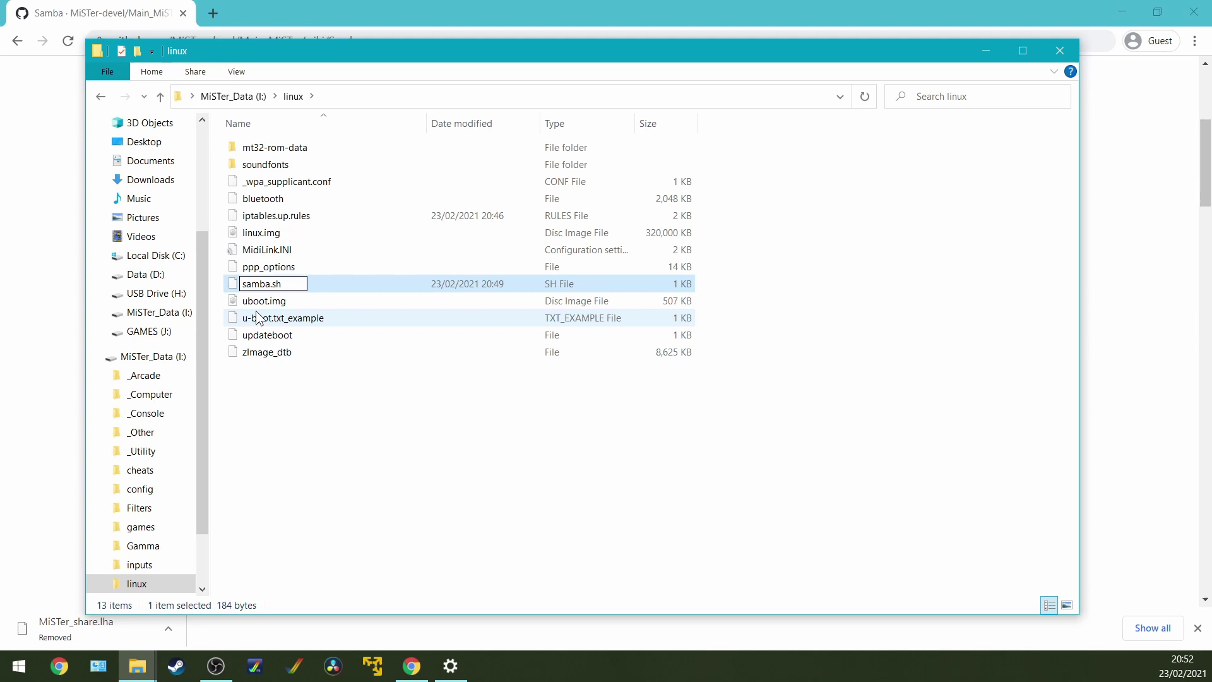
pyautogui.write('_')
pyautogui.press('Return')
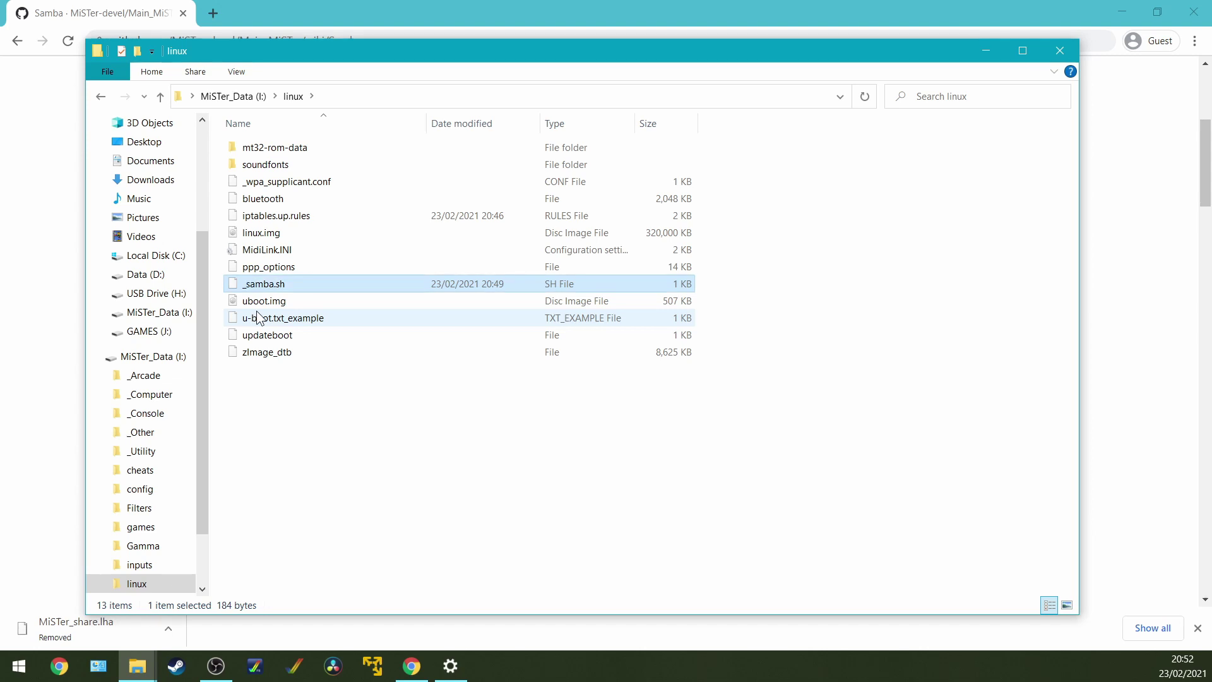
# Step: Remove the leading underscore from the Samba script's file name so it reads samba.sh
pyautogui.click(257, 287)
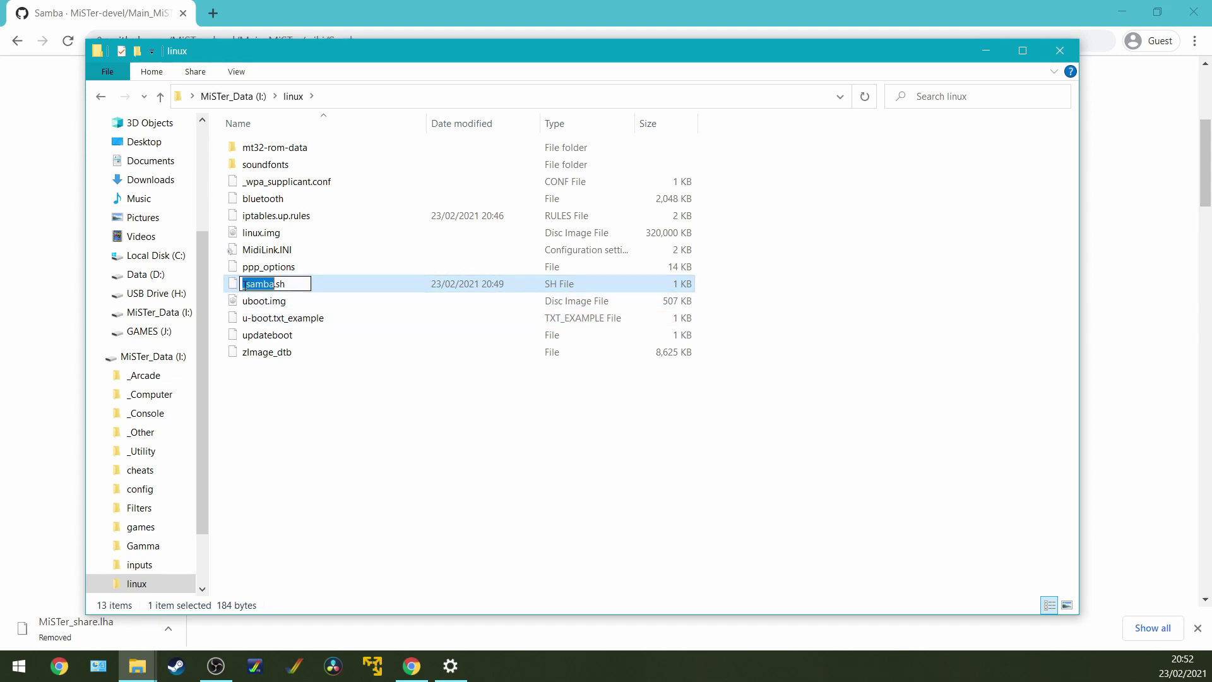
pyautogui.press('Home')
pyautogui.press('Delete')
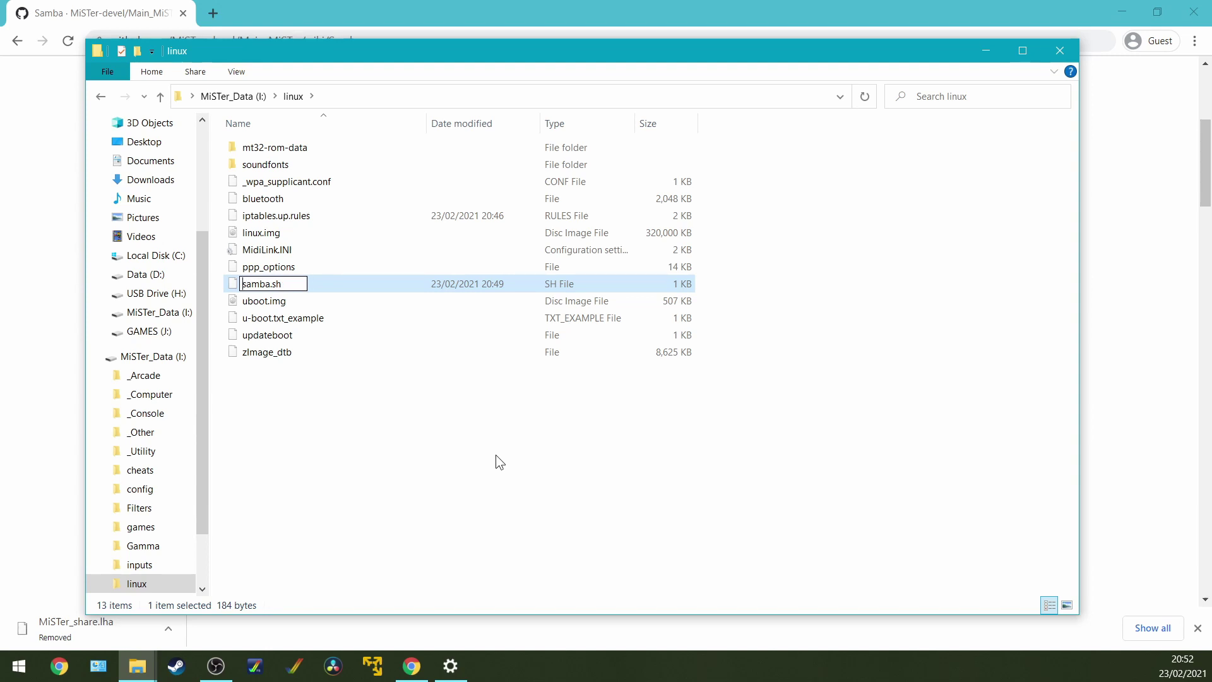
pyautogui.press('Return')
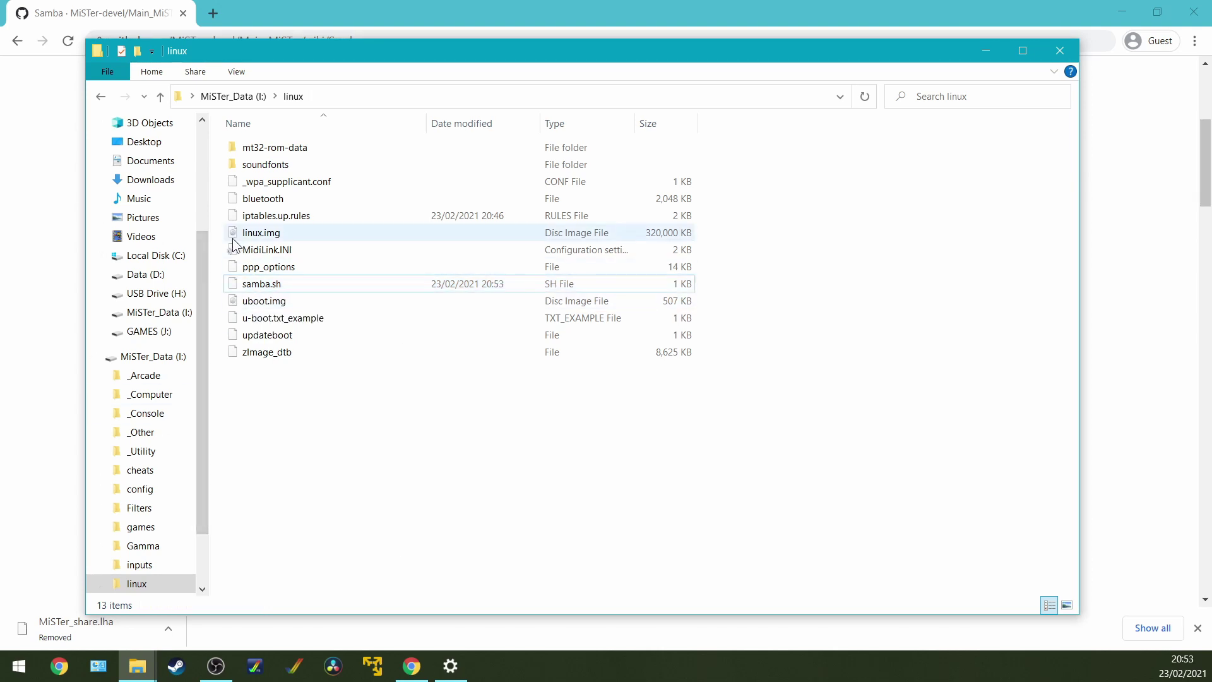
# Step: Open samba.sh in Notepad++, review the SAMBA_USER and SAMBA_PASS lines, and close the editor
pyautogui.rightClick(255, 287)
pyautogui.click(369, 356)
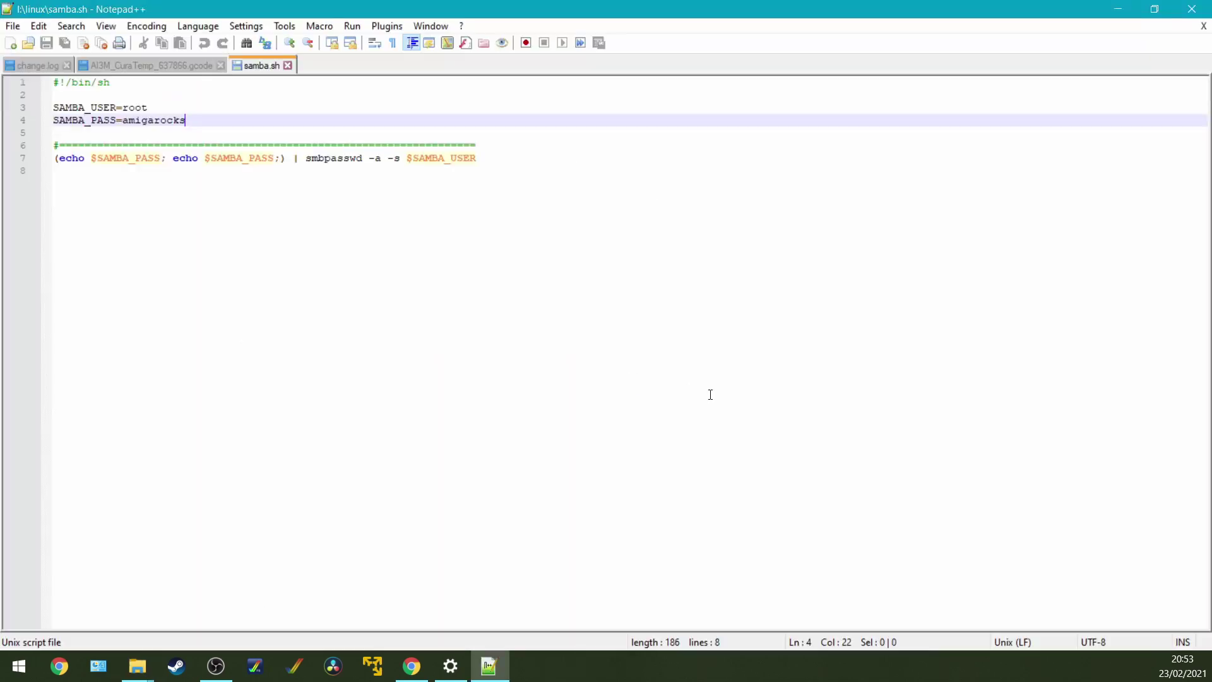
pyautogui.click(125, 110)
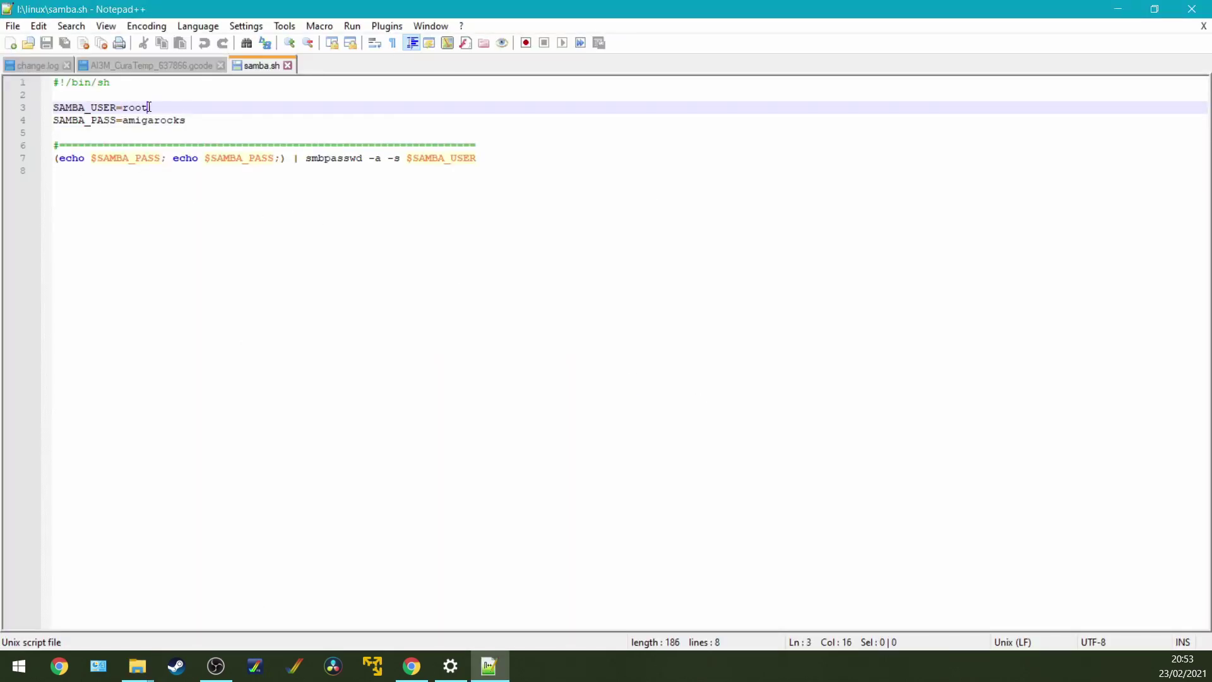
pyautogui.click(210, 120)
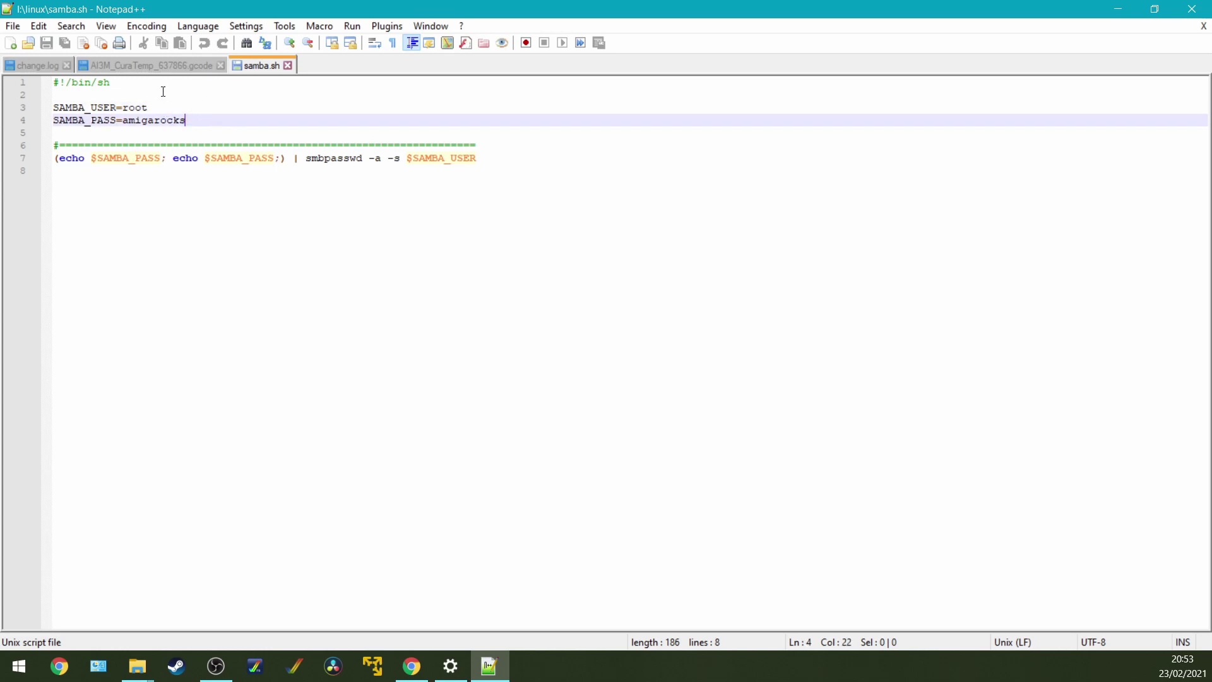
pyautogui.click(168, 108)
pyautogui.click(211, 133)
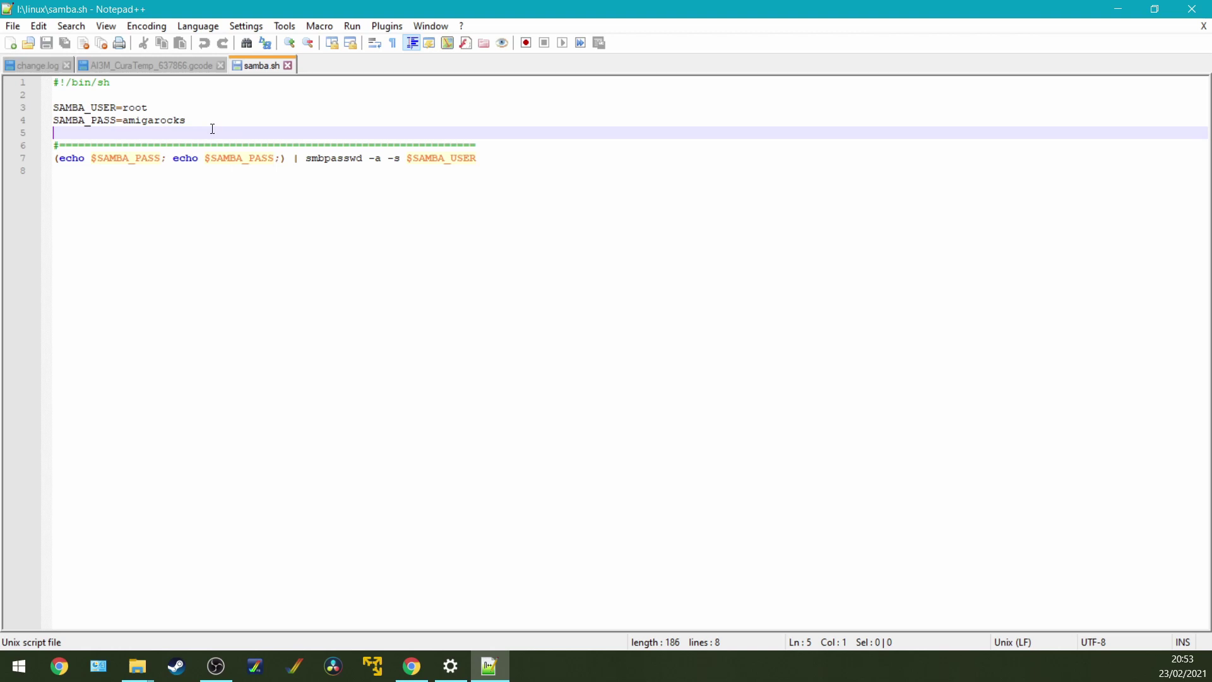
pyautogui.click(210, 121)
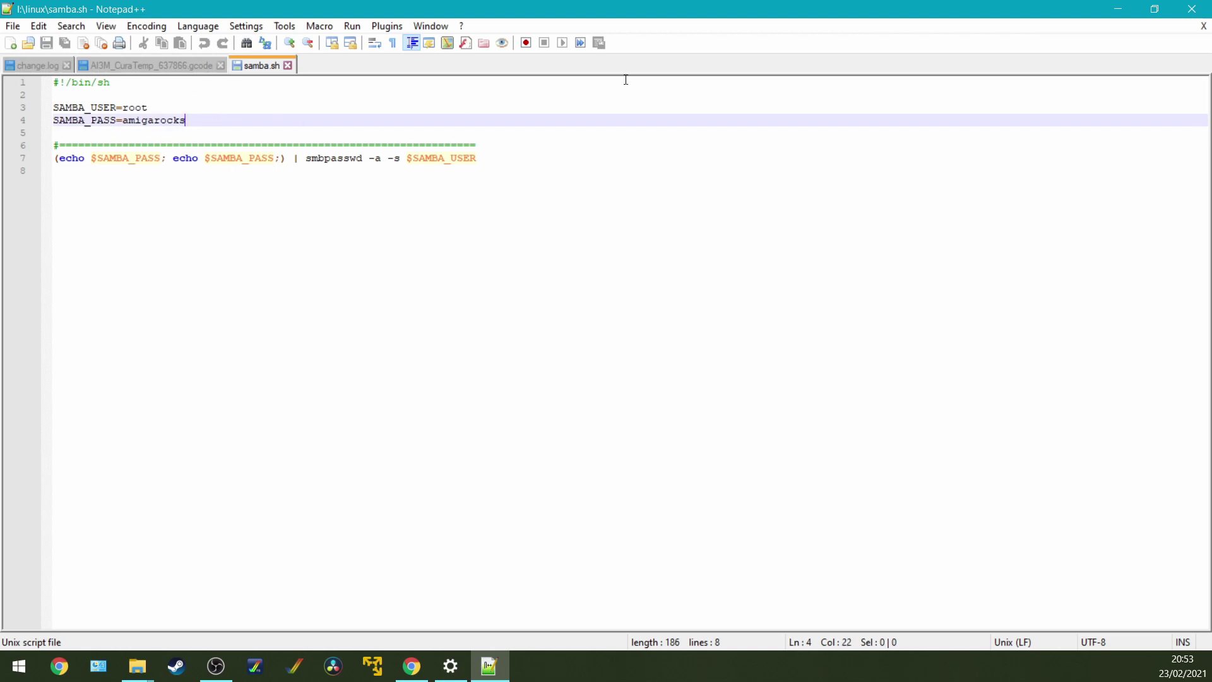
pyautogui.click(1192, 9)
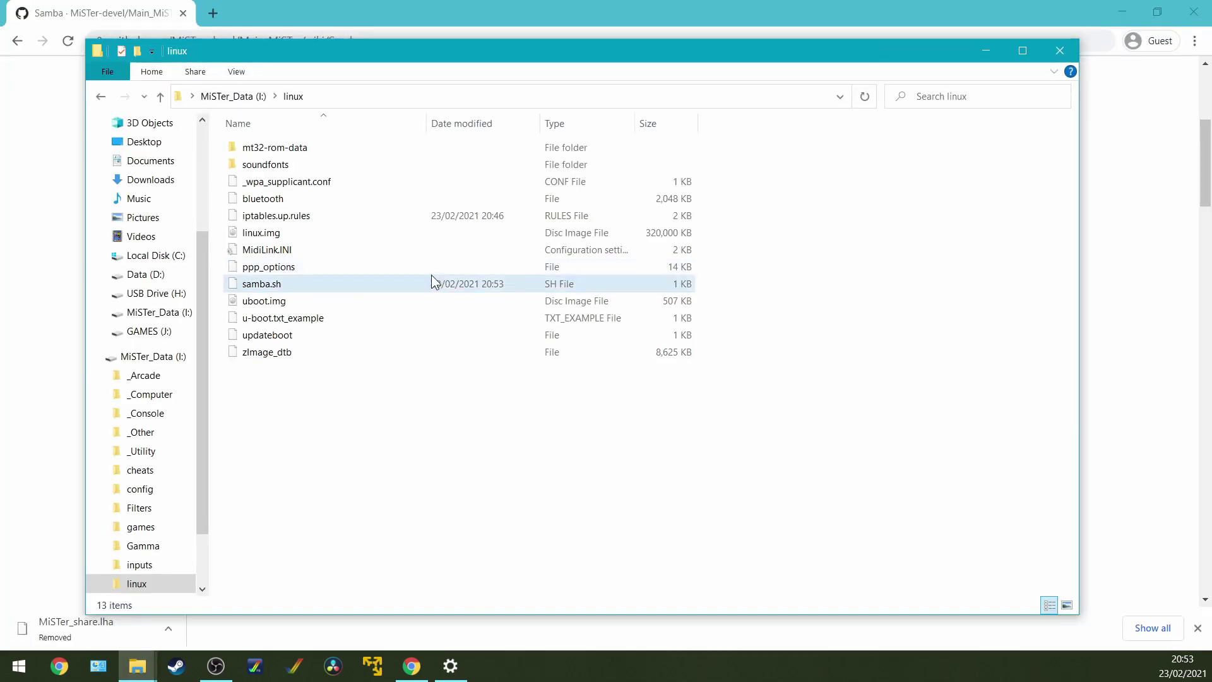
# Step: Eject the MiSTer_Data (I:) drive from the PC
pyautogui.rightClick(158, 358)
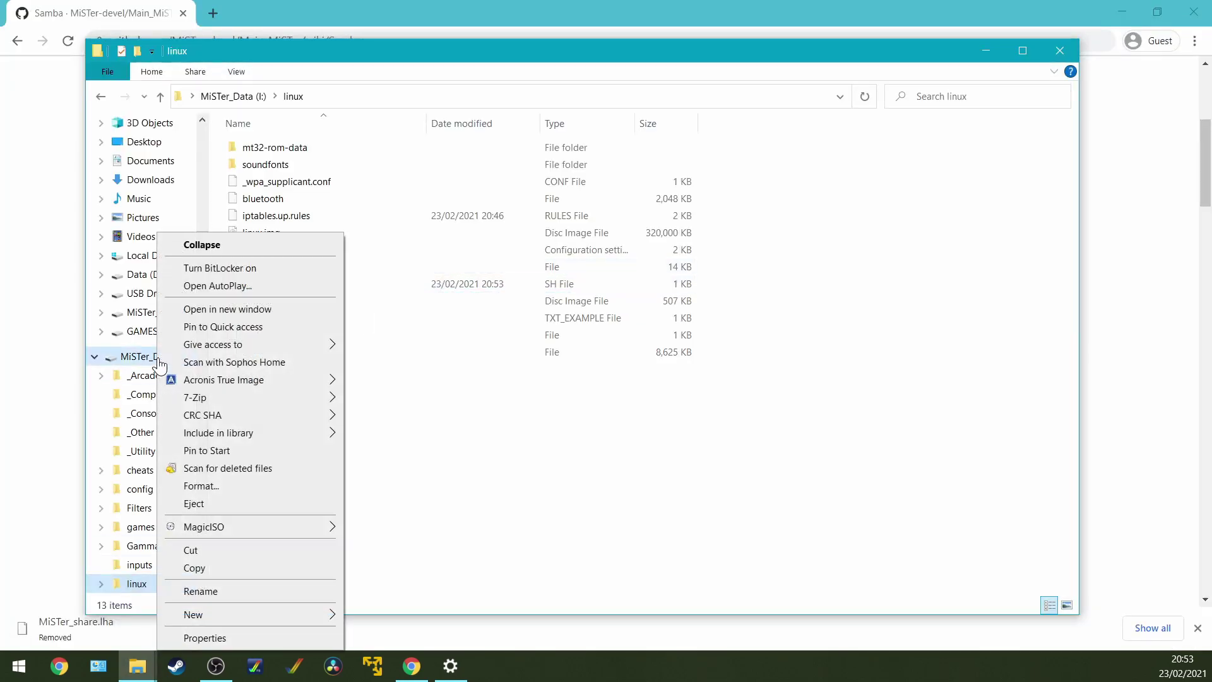
pyautogui.click(240, 510)
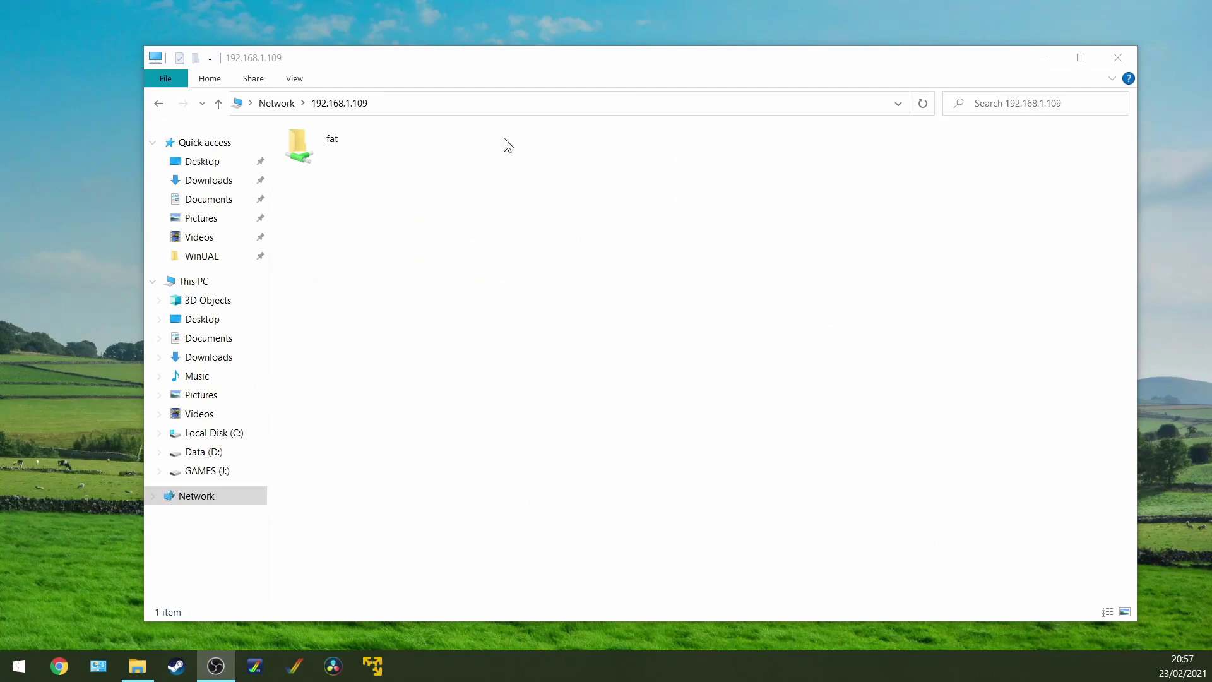
# Step: Open the fat share on 192.168.1.109 and browse to its games/Amiga/shared folder
pyautogui.click(437, 107)
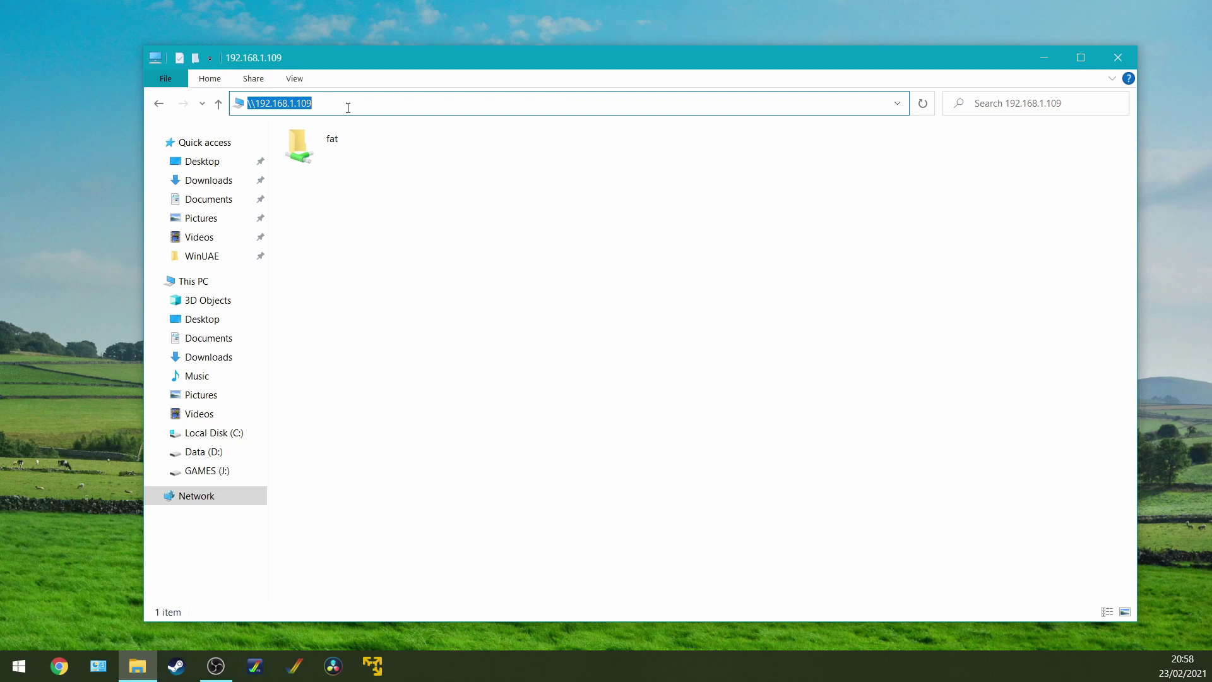
pyautogui.click(387, 250)
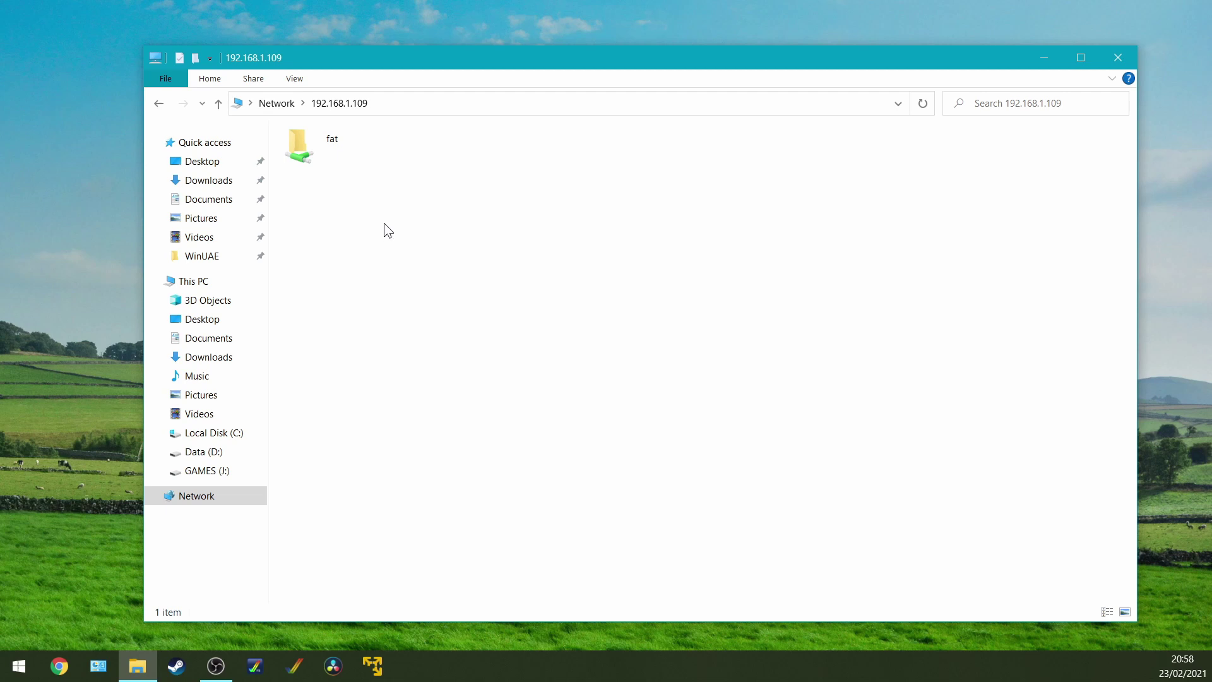
pyautogui.click(338, 154)
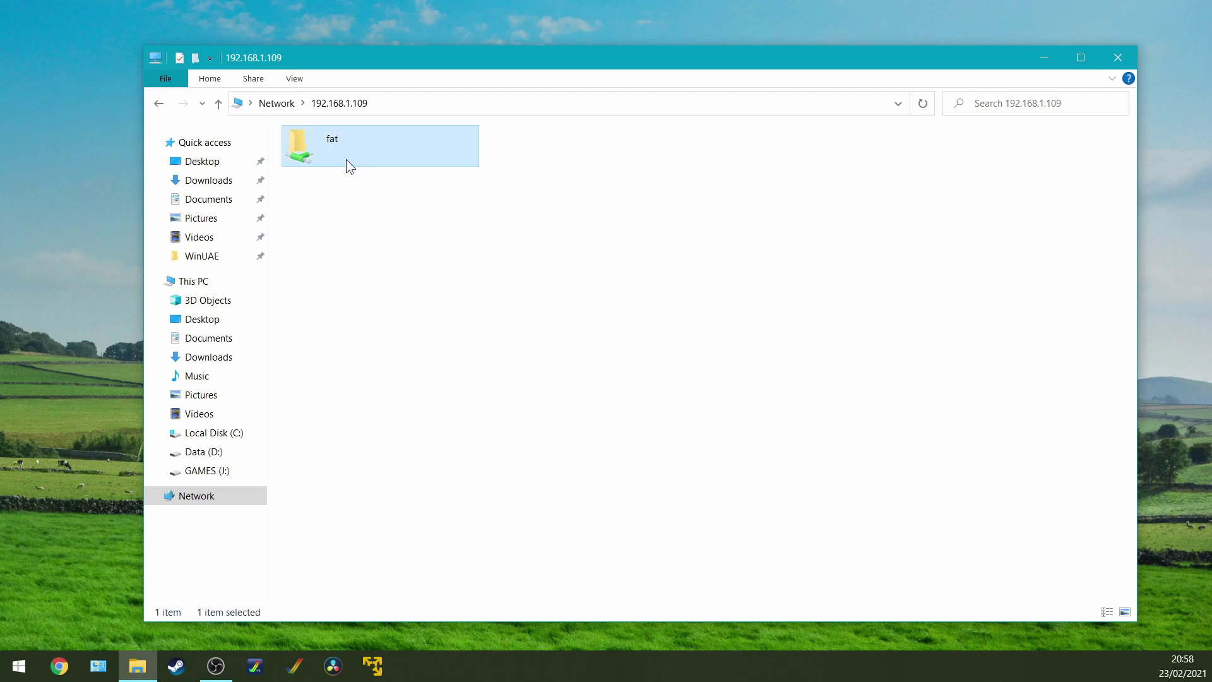
pyautogui.doubleClick(398, 154)
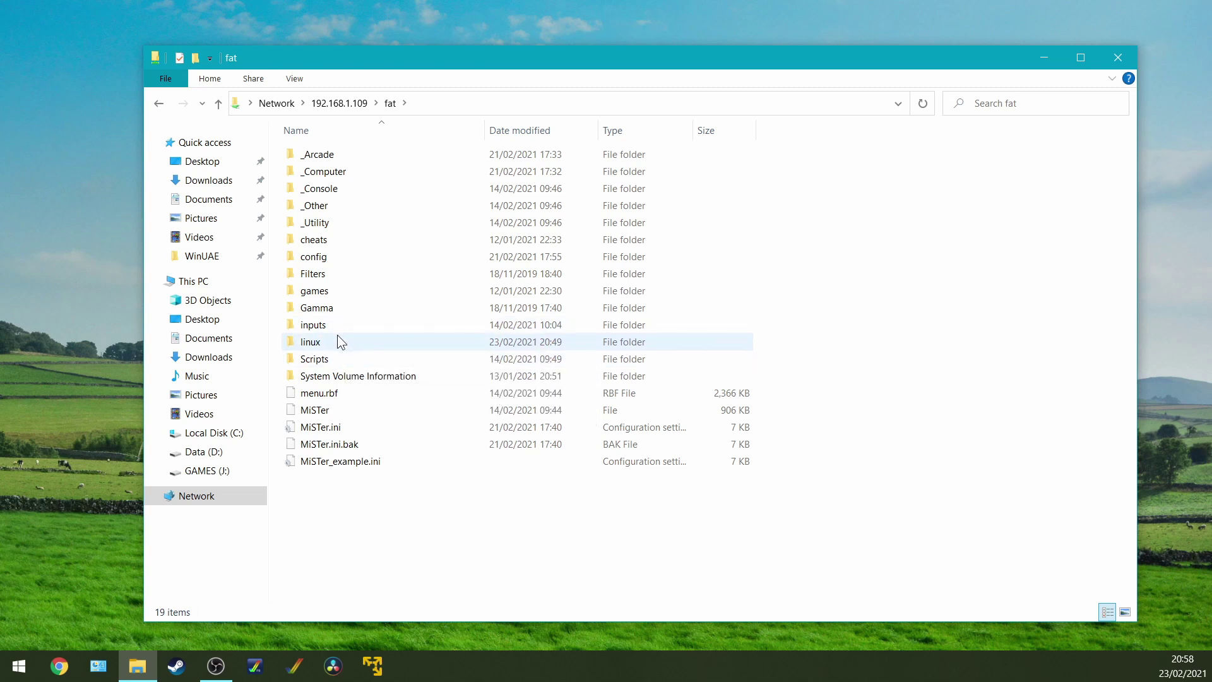
pyautogui.doubleClick(324, 292)
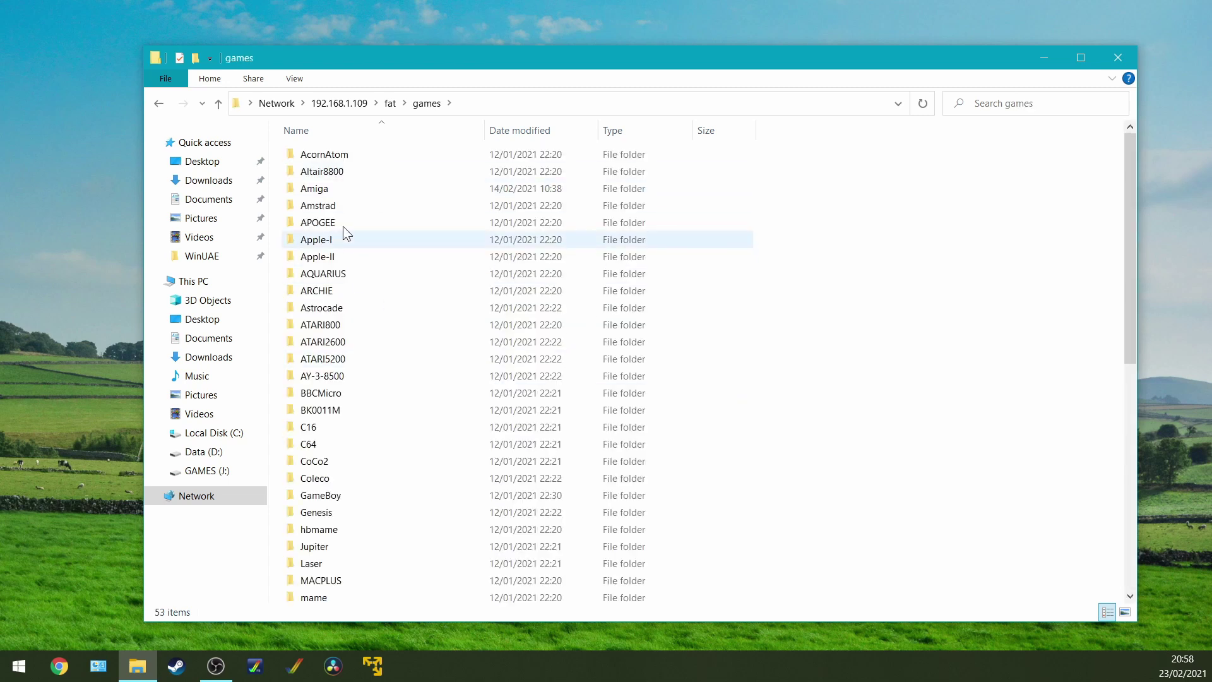
pyautogui.doubleClick(334, 188)
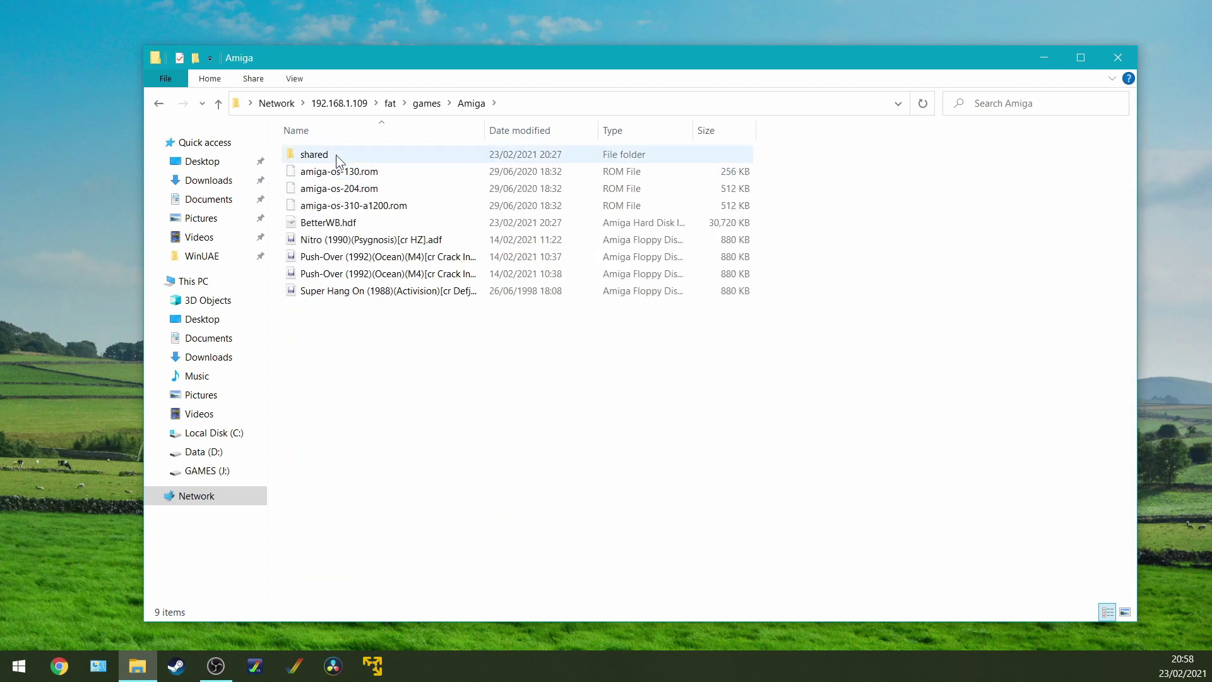
pyautogui.doubleClick(336, 154)
# Step: Create a new text document named hello2.txt in the Amiga shared folder
pyautogui.rightClick(323, 187)
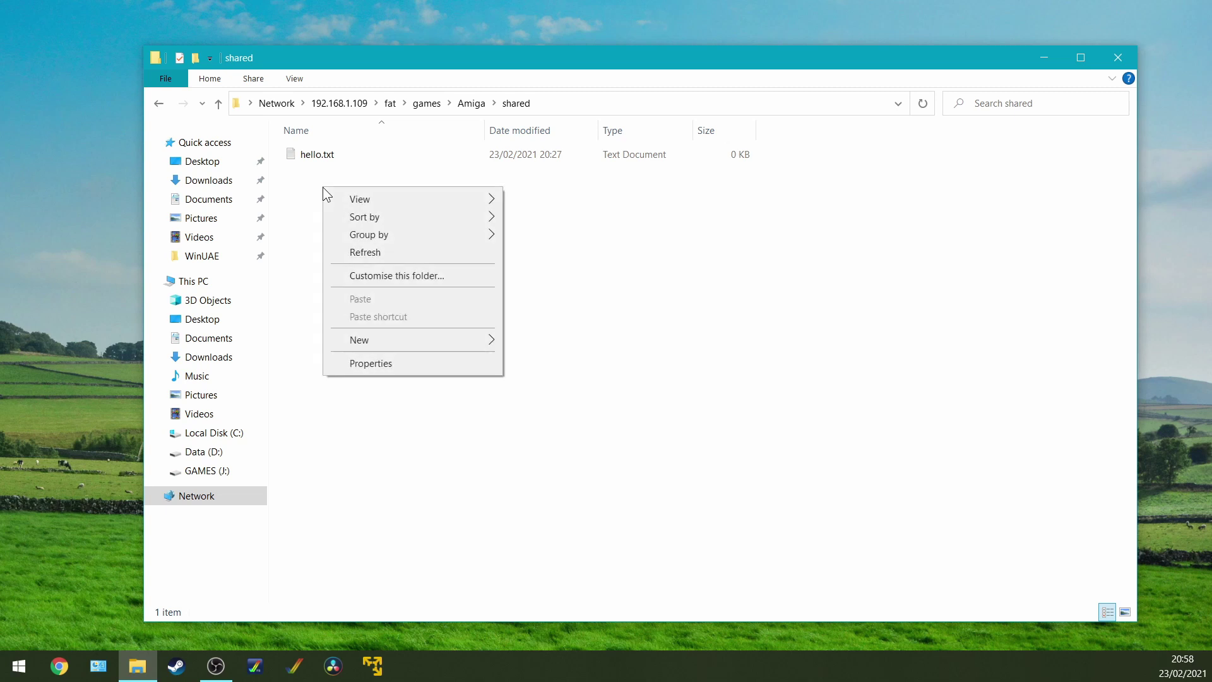
pyautogui.moveTo(469, 341)
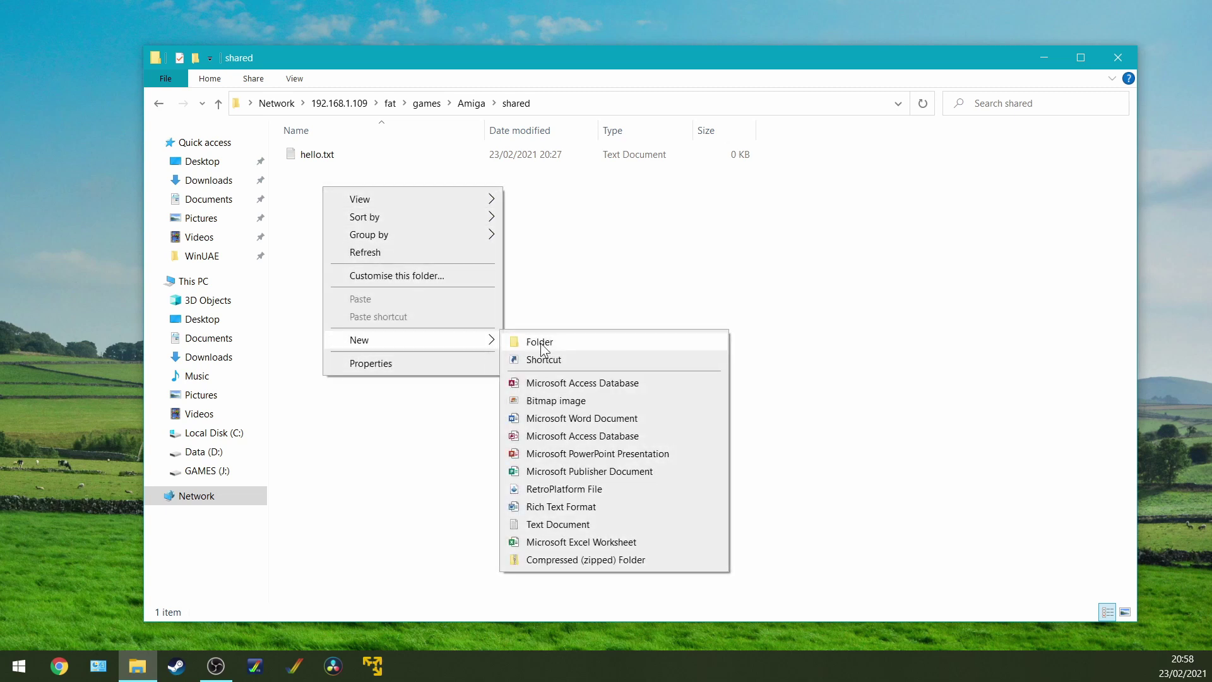
pyautogui.click(567, 524)
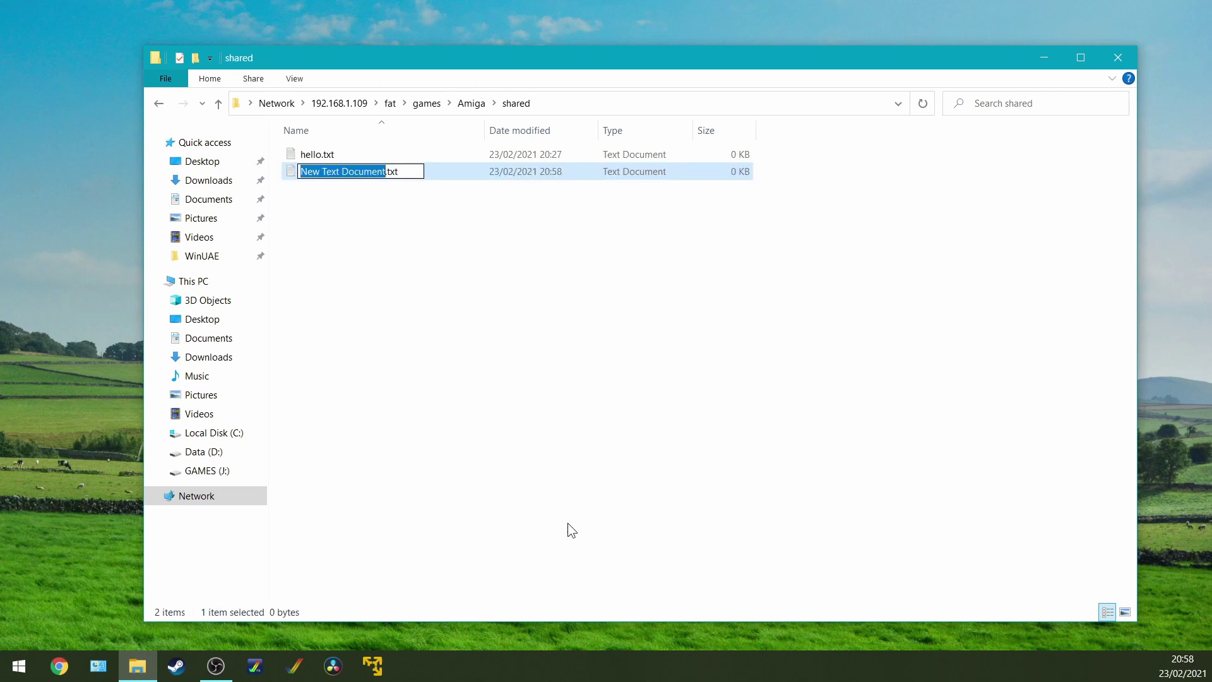
pyautogui.write('hello2')
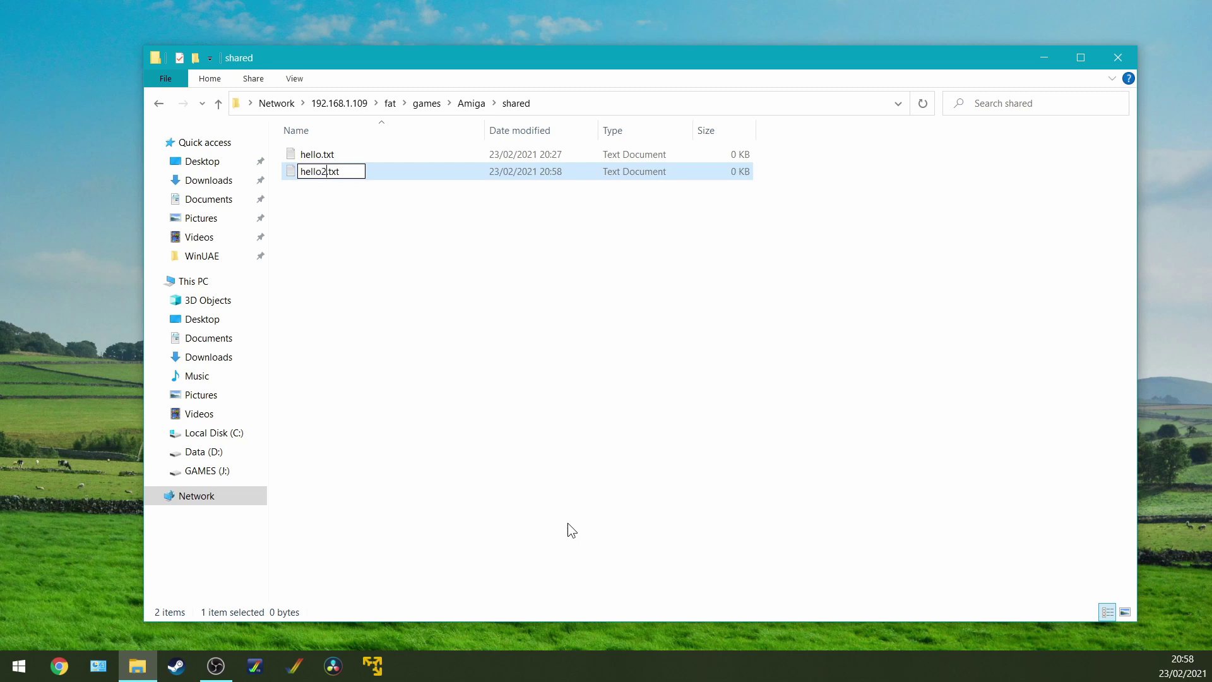
pyautogui.press('Return')
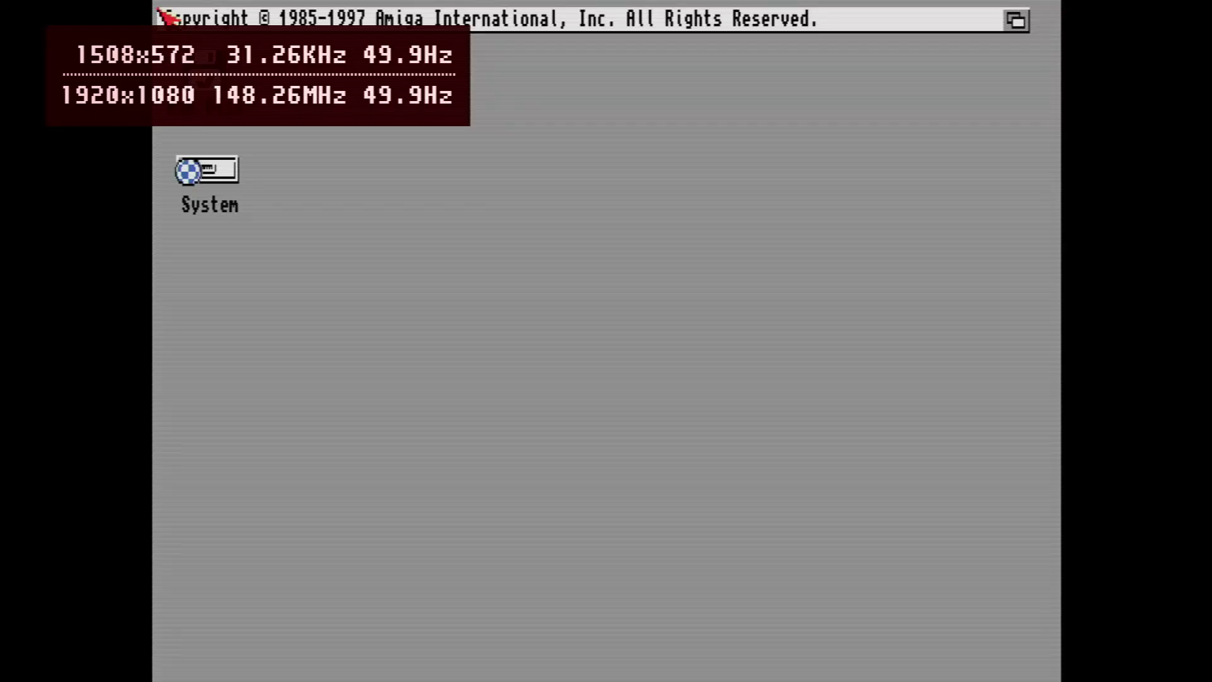
# Step: In Amiga Workbench, execute the command "ed S:Startup-Sequence" to open the startup script for editing
pyautogui.rightClick(199, 9)
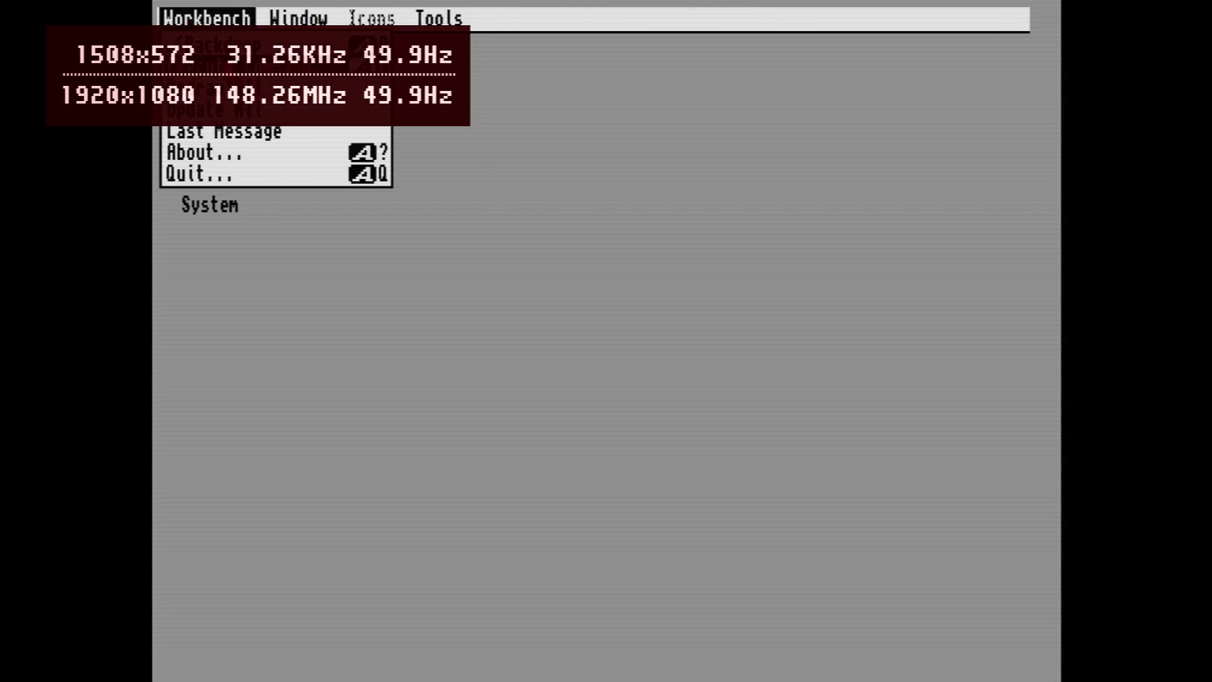
pyautogui.press('super+e')
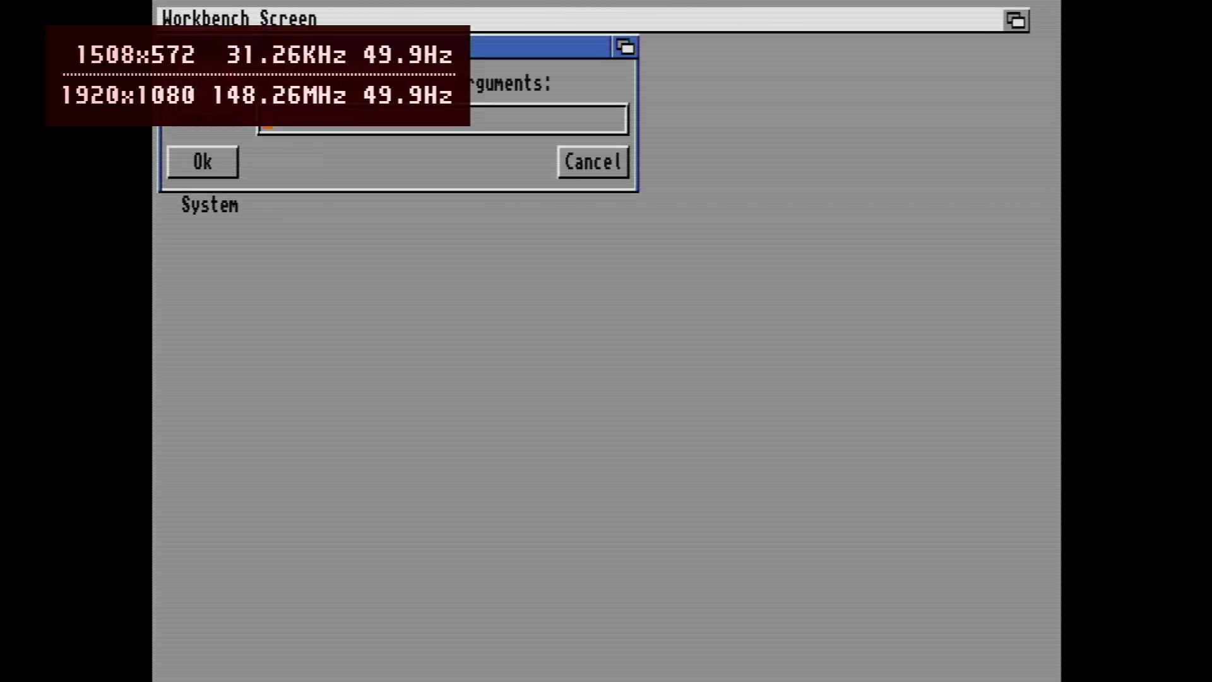
pyautogui.write('ed S')
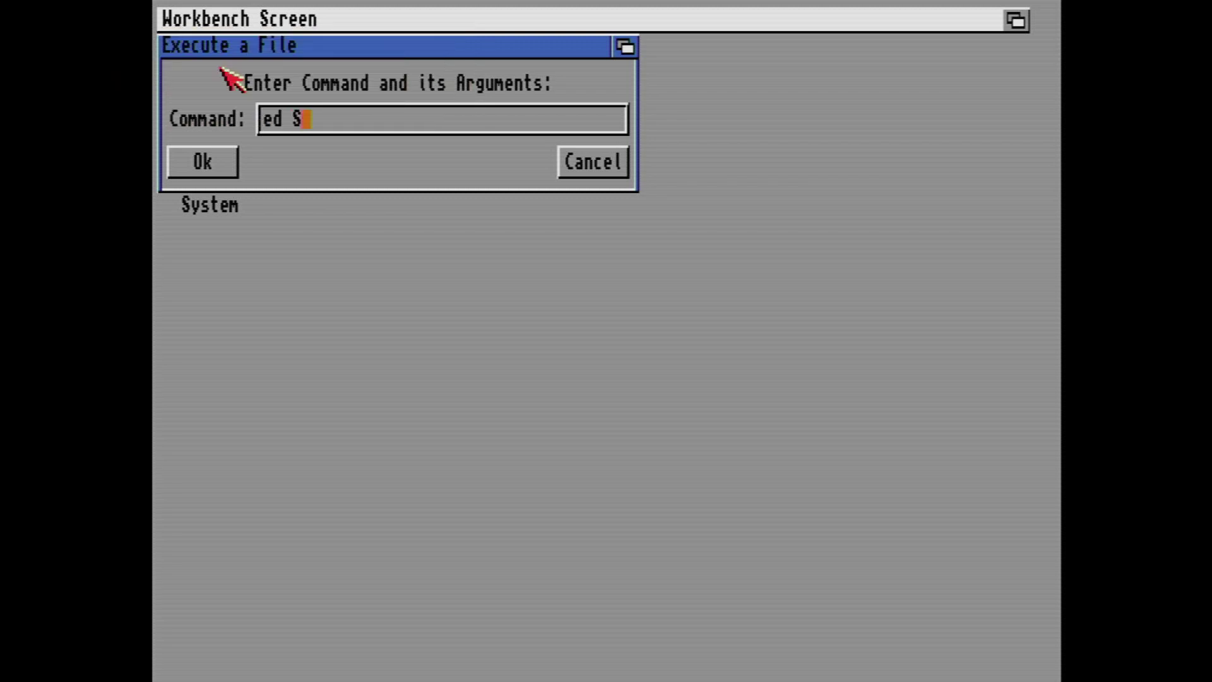
pyautogui.write(':Startup')
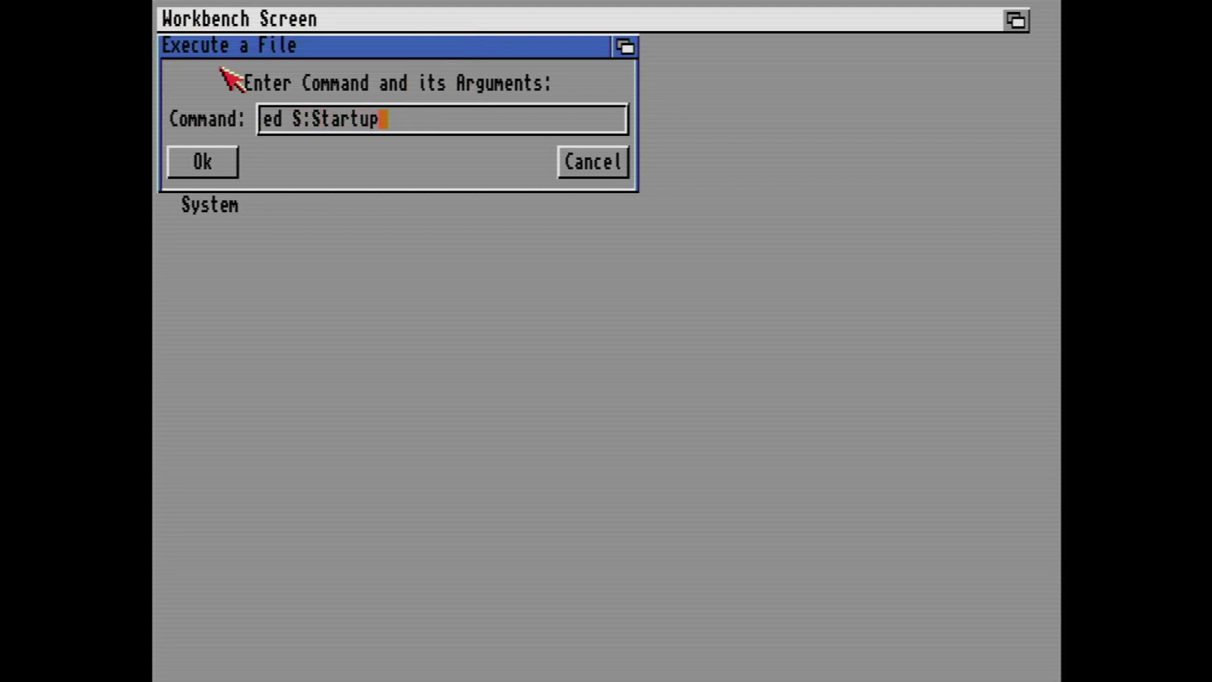
pyautogui.write('-Sequence')
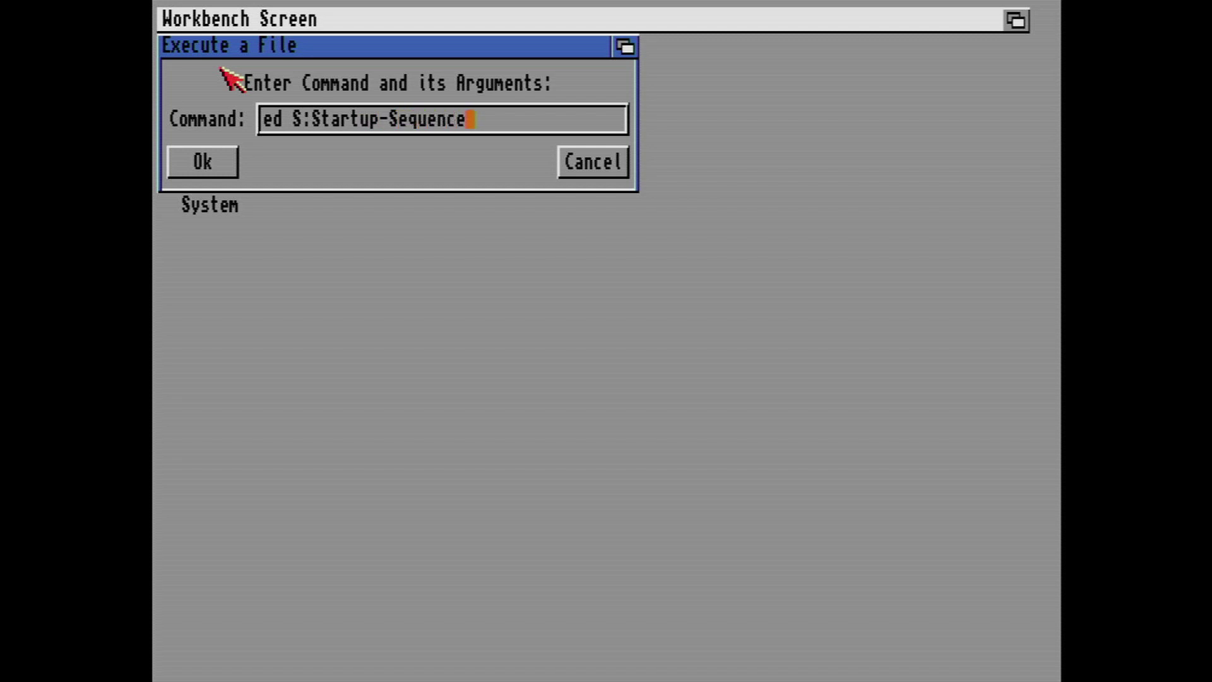
pyautogui.press('Return')
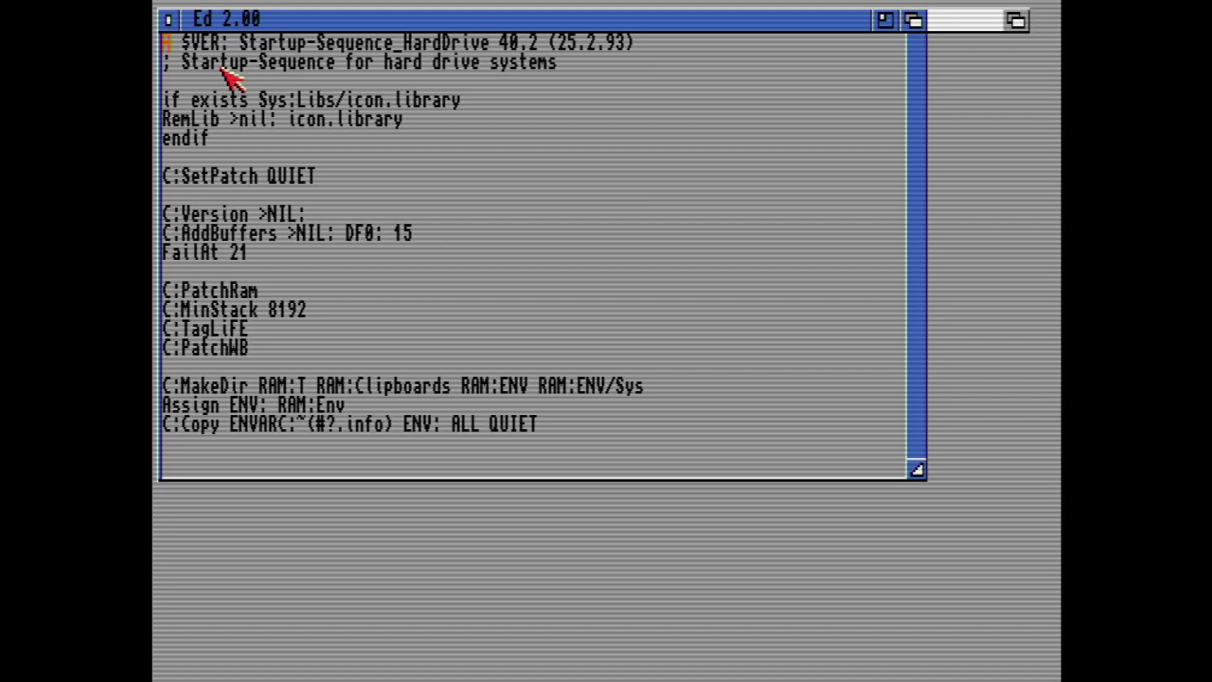
# Step: Add the line "C:Mount Share:" directly below the DEVS:DOSDrivers mount line in the Startup-Sequence, and close the editor
pyautogui.press('Down')
pyautogui.press('Down')
pyautogui.press('Down')
pyautogui.press('Down')
pyautogui.press('Down')
pyautogui.press('Down')
pyautogui.press('Down')
pyautogui.press('Down')
pyautogui.press('Down')
pyautogui.press('Down')
pyautogui.press('Down')
pyautogui.press('Down')
pyautogui.press('Down')
pyautogui.press('Down')
pyautogui.press('Down')
pyautogui.press('Down')
pyautogui.press('Down')
pyautogui.press('Down')
pyautogui.press('Down')
pyautogui.press('Down')
pyautogui.press('Down')
pyautogui.press('Down')
pyautogui.press('Down')
pyautogui.press('Down')
pyautogui.press('Down')
pyautogui.press('Down')
pyautogui.press('Down')
pyautogui.press('Down')
pyautogui.press('Down')
pyautogui.press('Down')
pyautogui.press('Down')
pyautogui.press('Down')
pyautogui.press('Down')
pyautogui.press('Down')
pyautogui.press('Down')
pyautogui.press('Up')
pyautogui.press('Up')
pyautogui.press('Up')
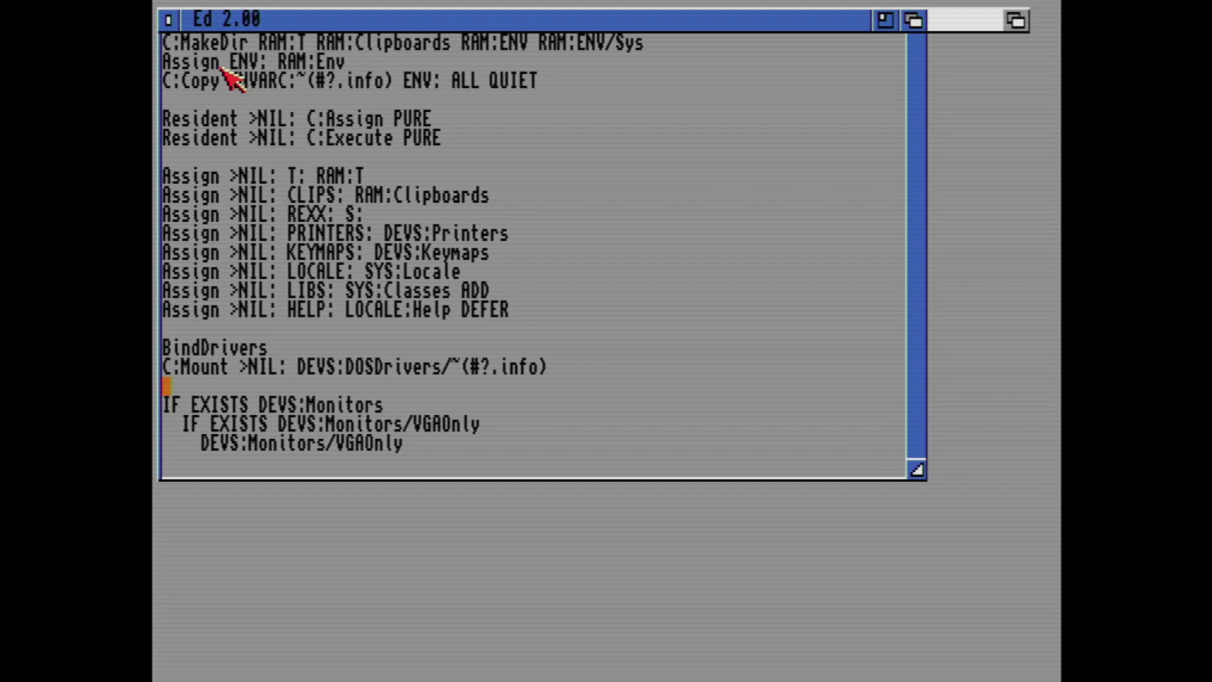
pyautogui.press('Up')
pyautogui.press('Down')
pyautogui.write('C:Moun')
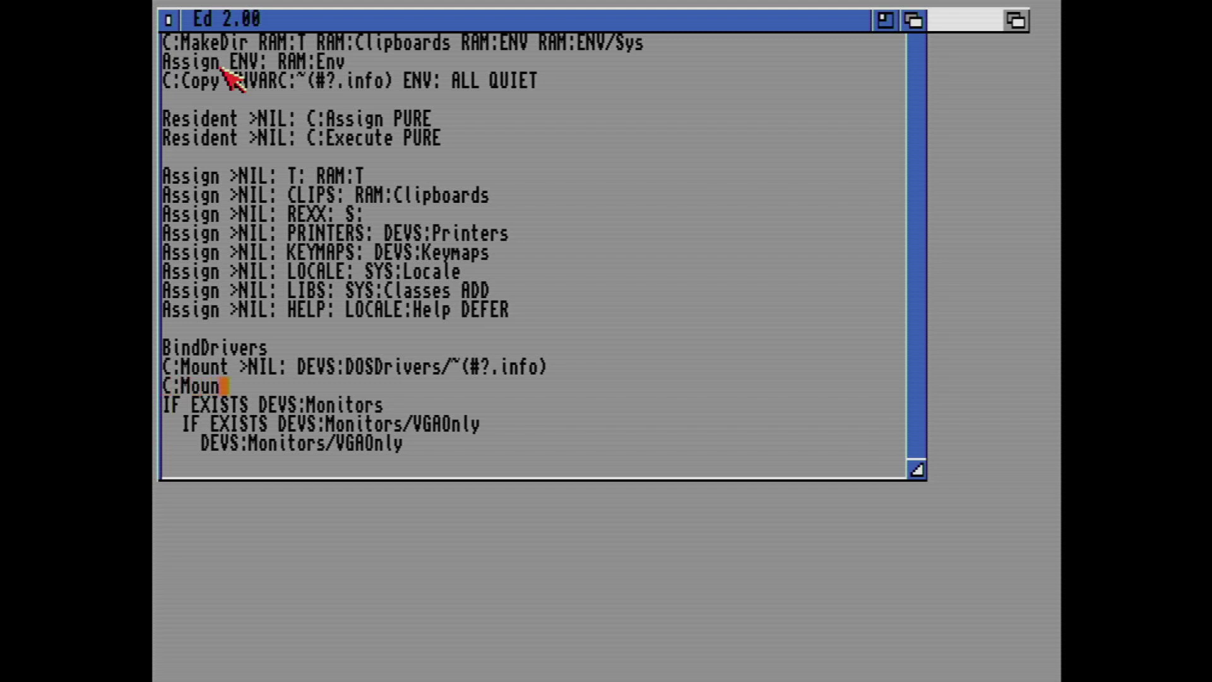
pyautogui.write('t Share:')
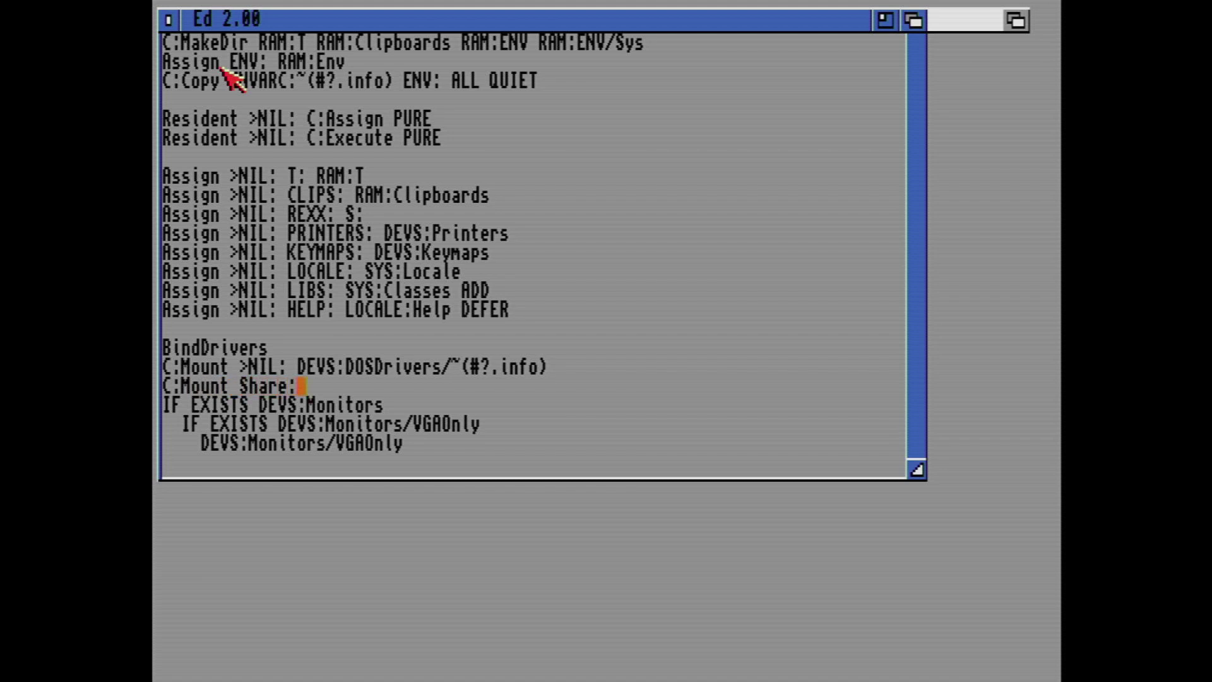
pyautogui.click(168, 19)
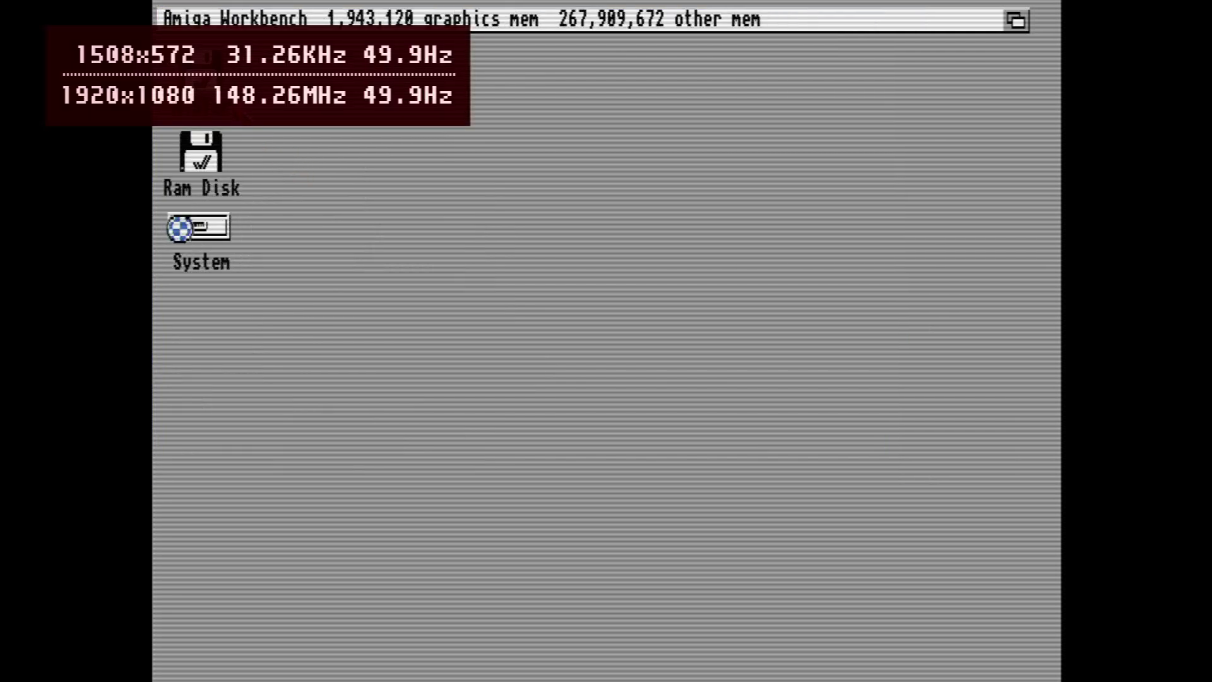
# Step: Open the MiSTer volume on the Workbench and set its window to show all files
pyautogui.doubleClick(201, 69)
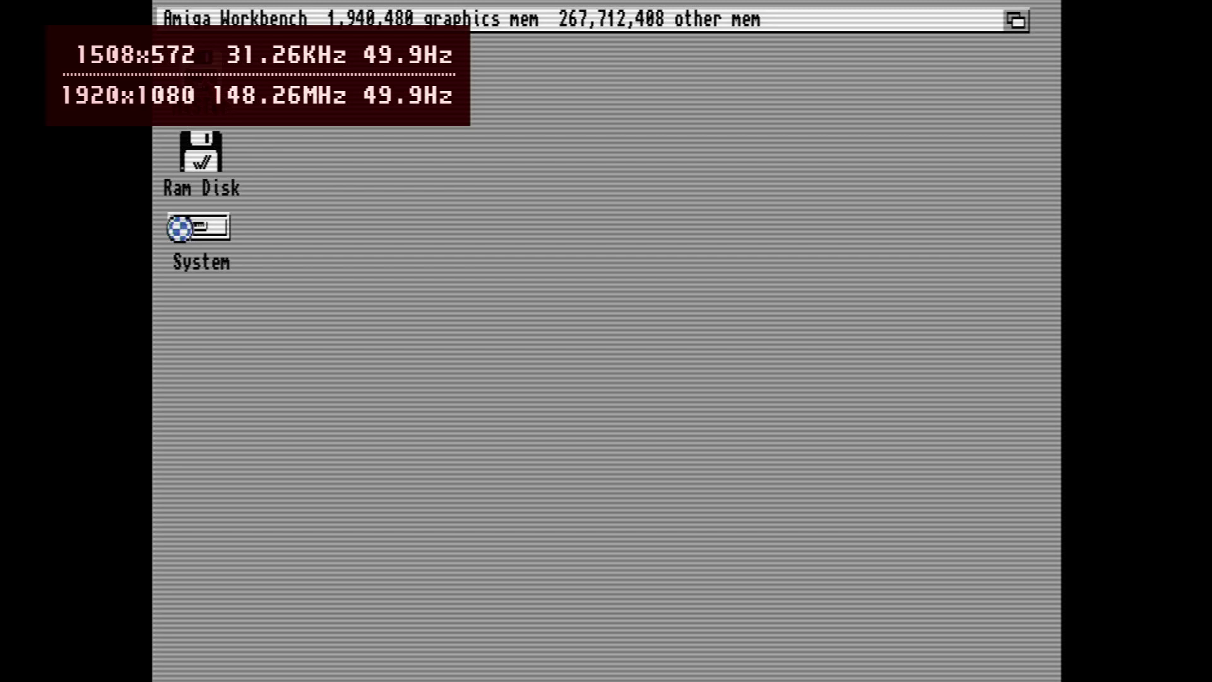
pyautogui.rightClick(313, 10)
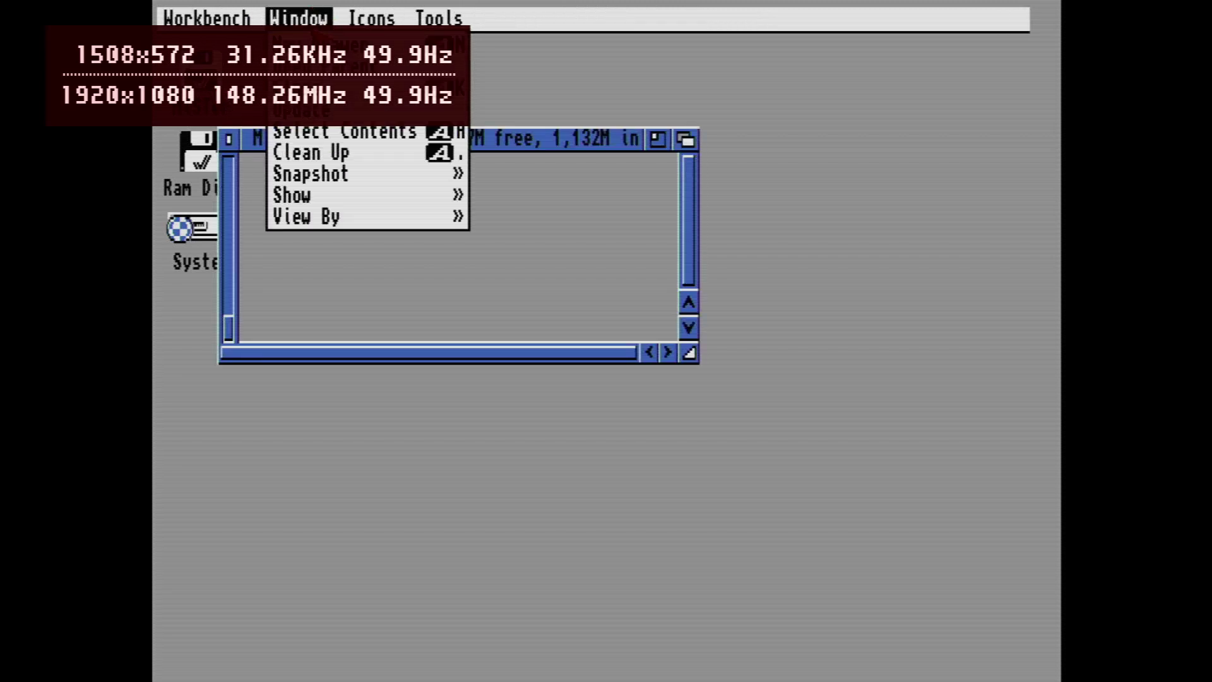
pyautogui.moveTo(394, 199)
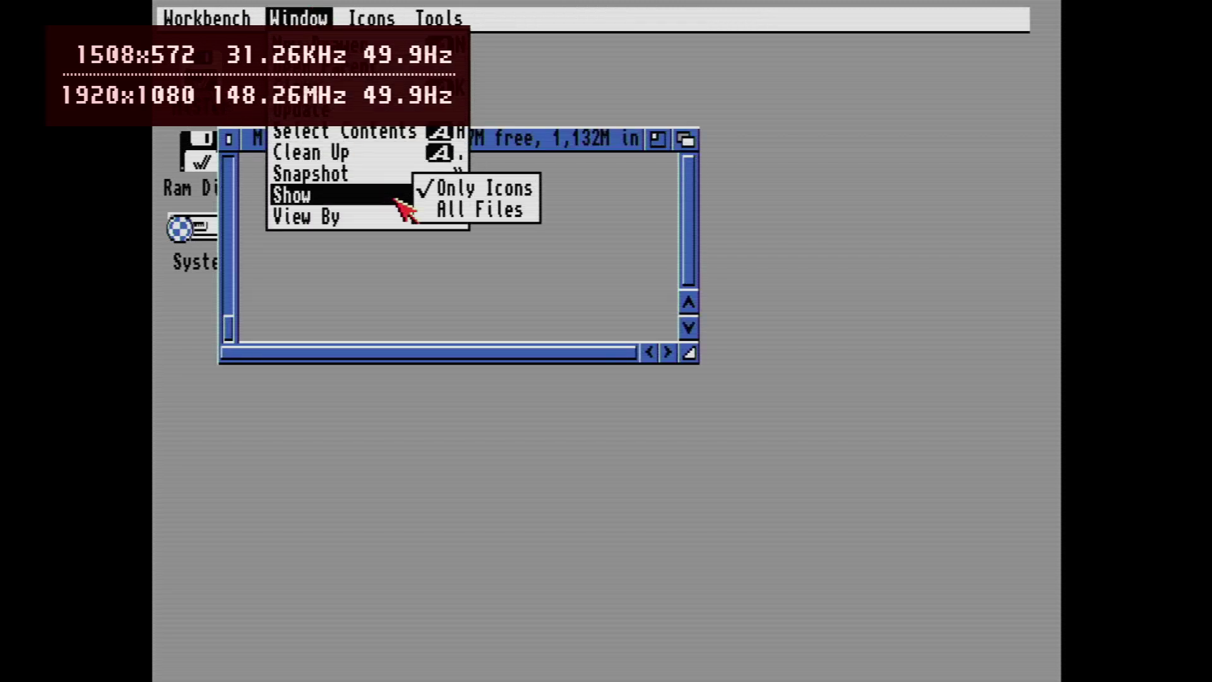
pyautogui.rightClick(448, 211)
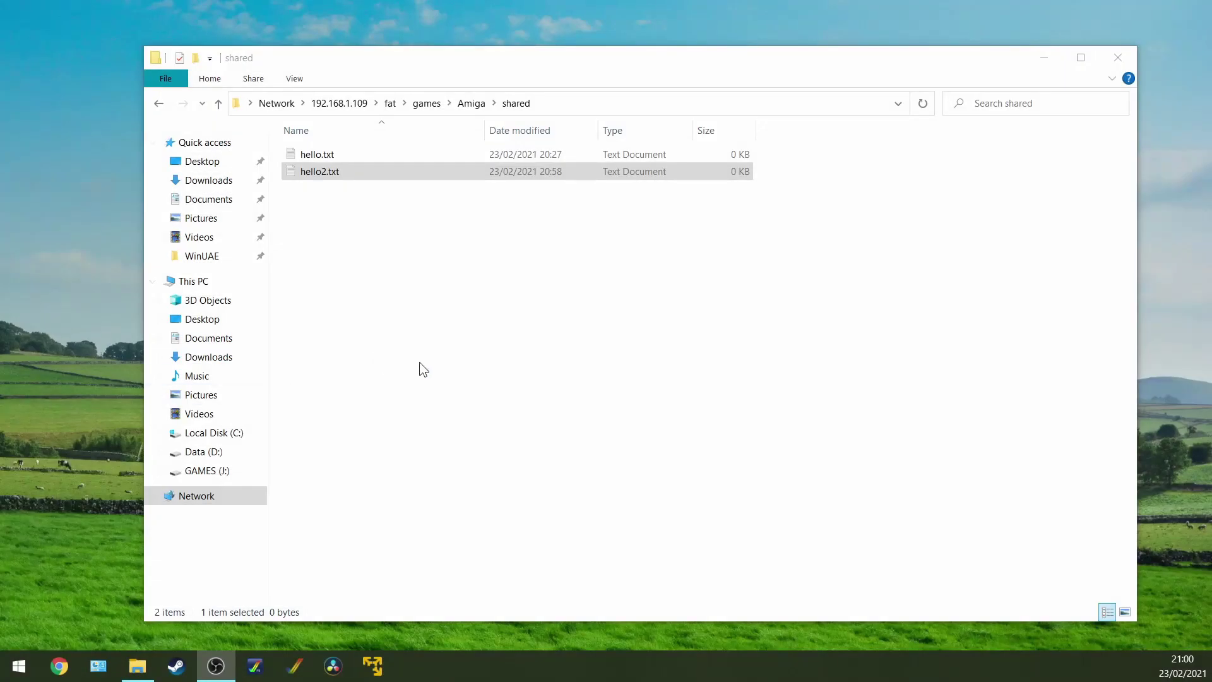
# Step: Back in Windows File Explorer, create a text document named hello3.txt in the network shared folder
pyautogui.click(385, 191)
pyautogui.rightClick(309, 218)
pyautogui.moveTo(475, 385)
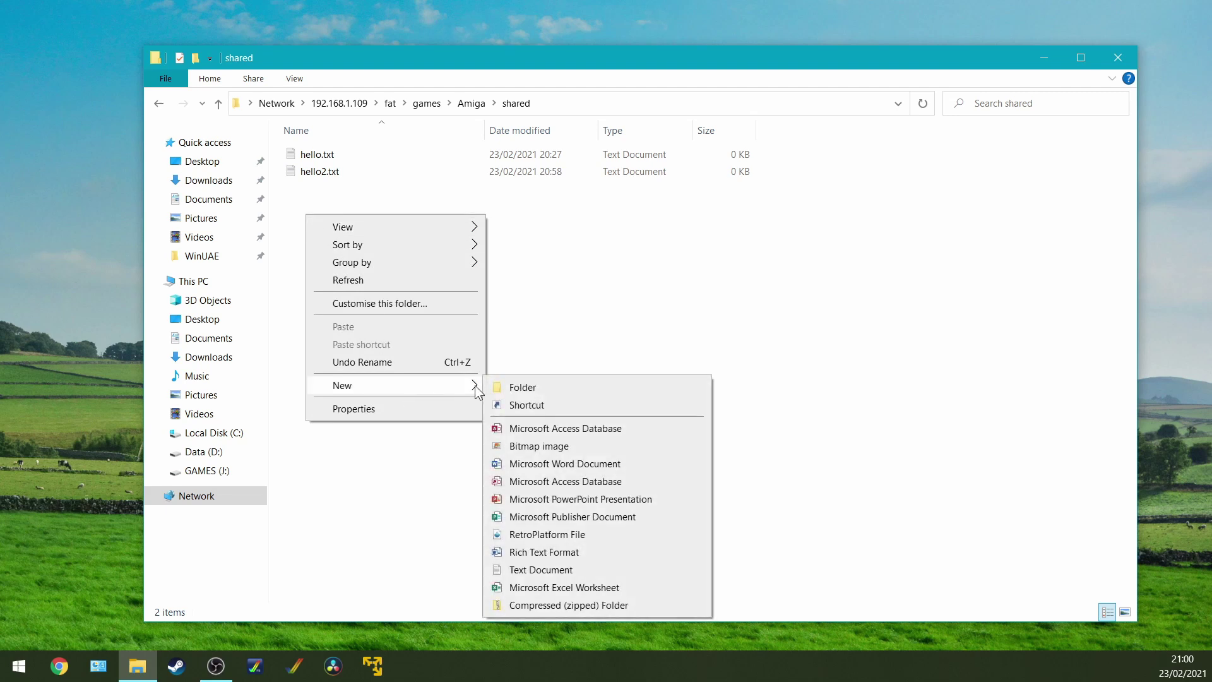
pyautogui.click(532, 571)
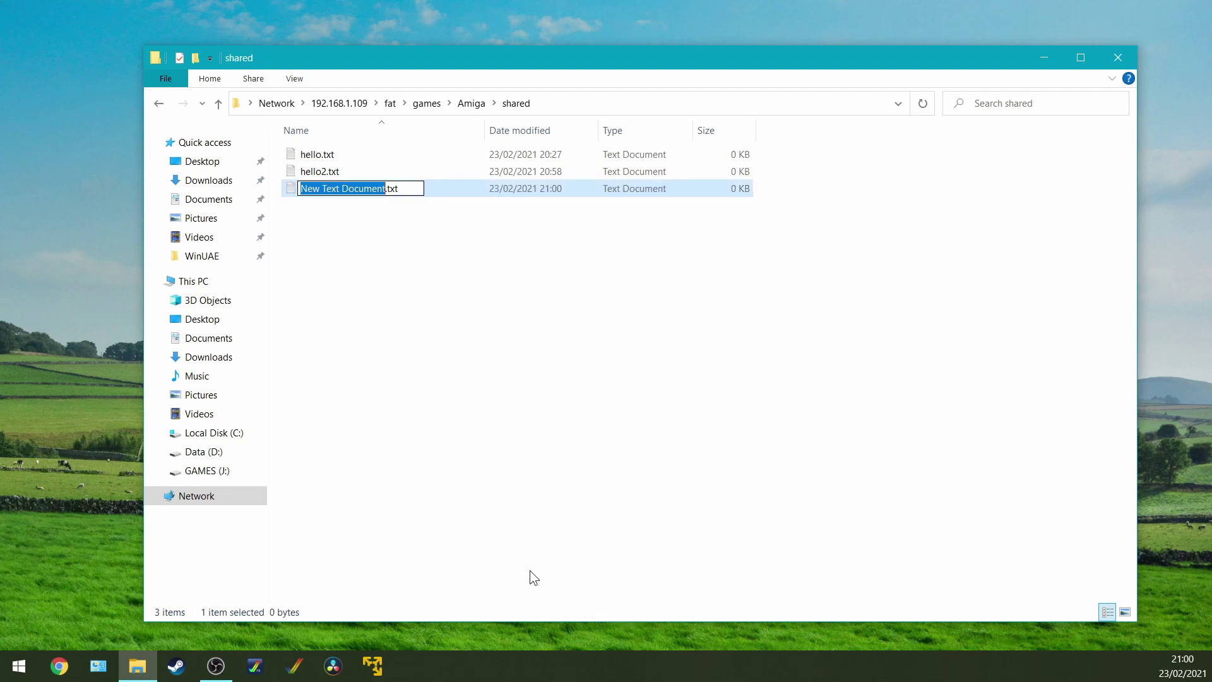
pyautogui.write('hello3')
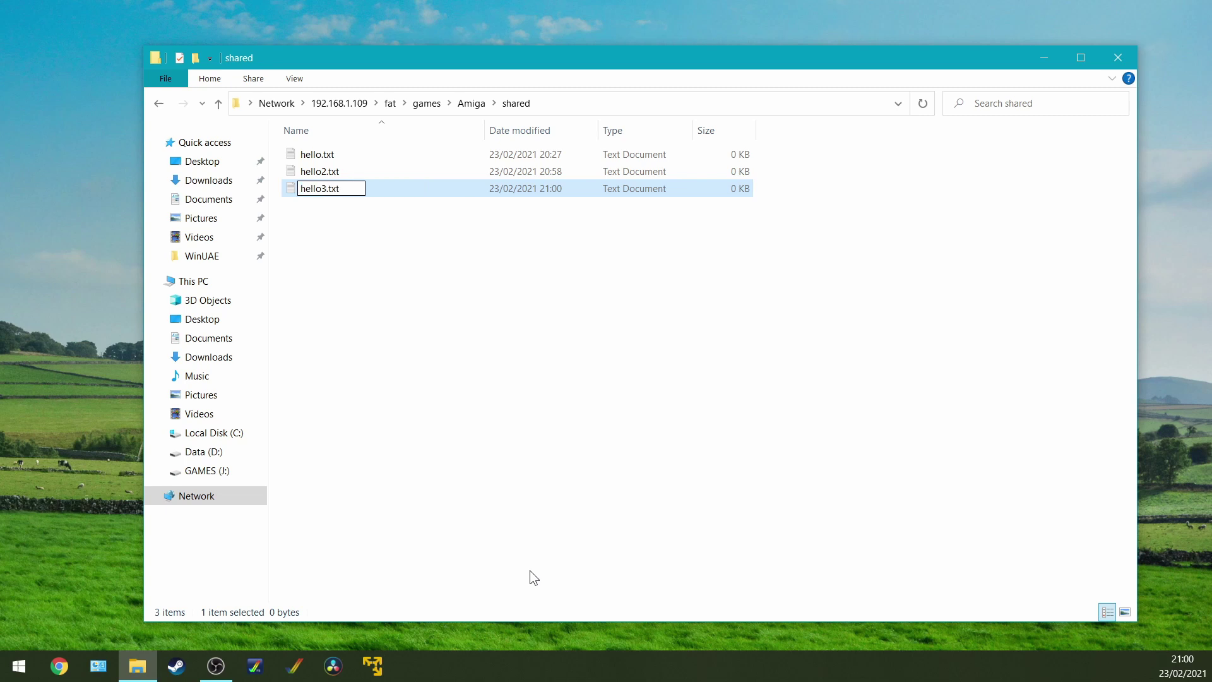
pyautogui.press('Return')
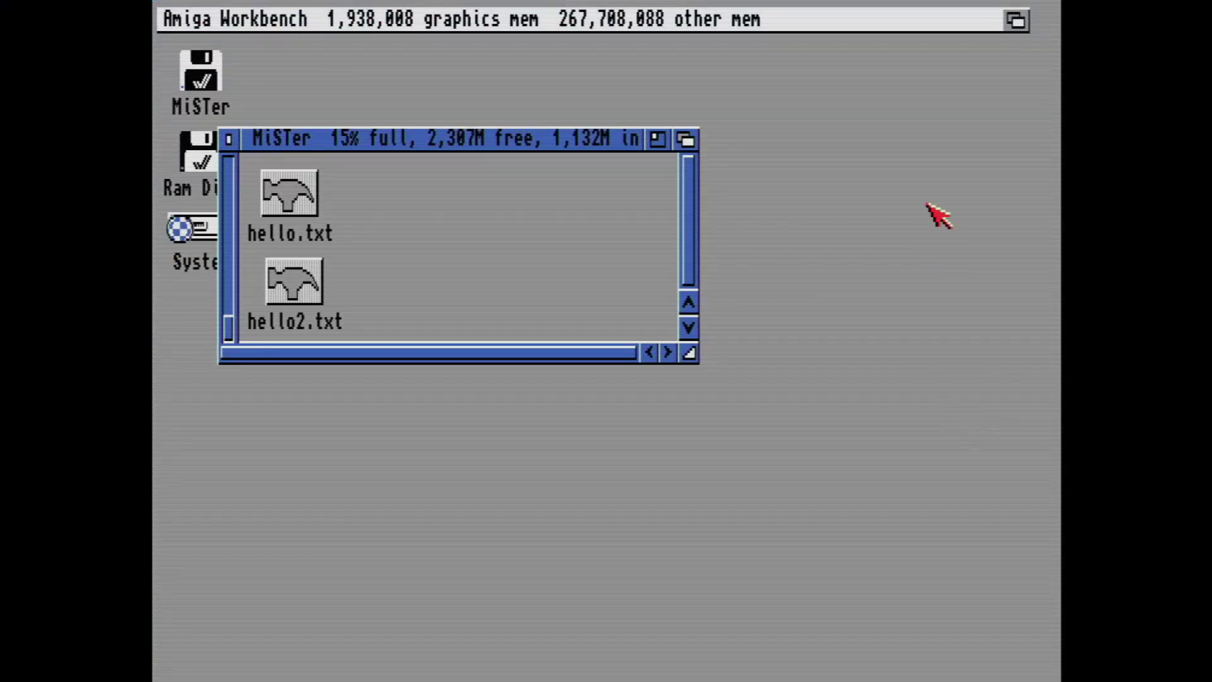
# Step: In Amiga Workbench, update the MiSTer window to refresh its file listing
pyautogui.rightClick(338, 25)
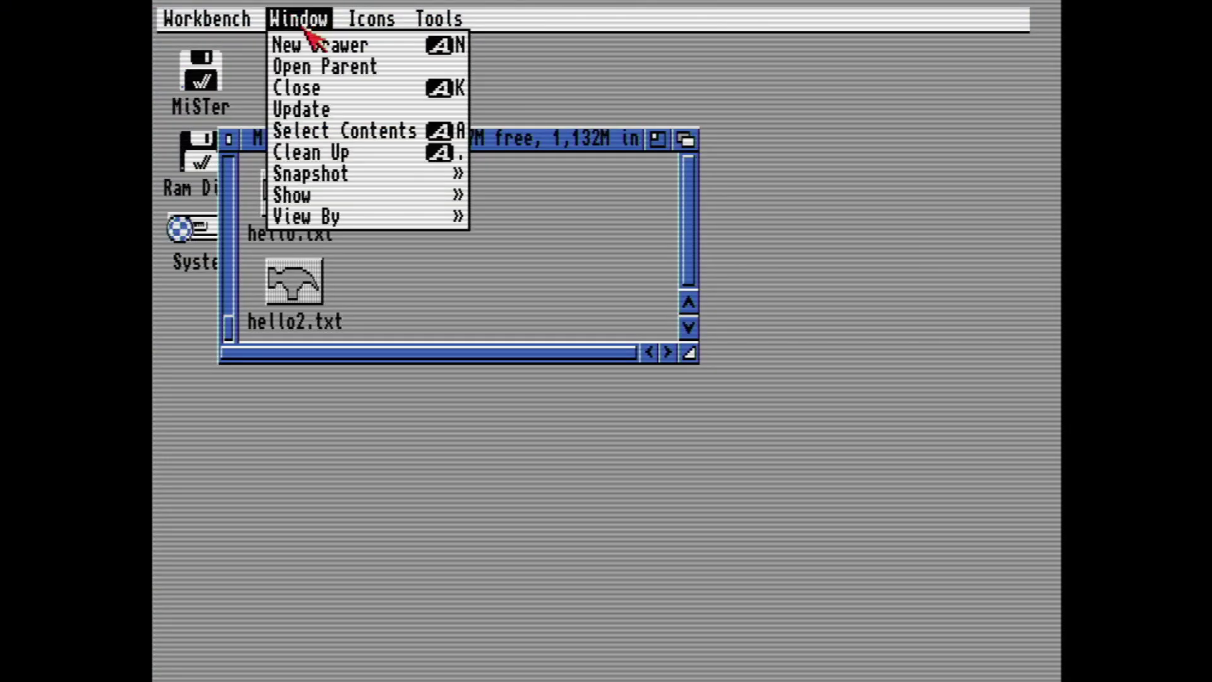
pyautogui.click(341, 111)
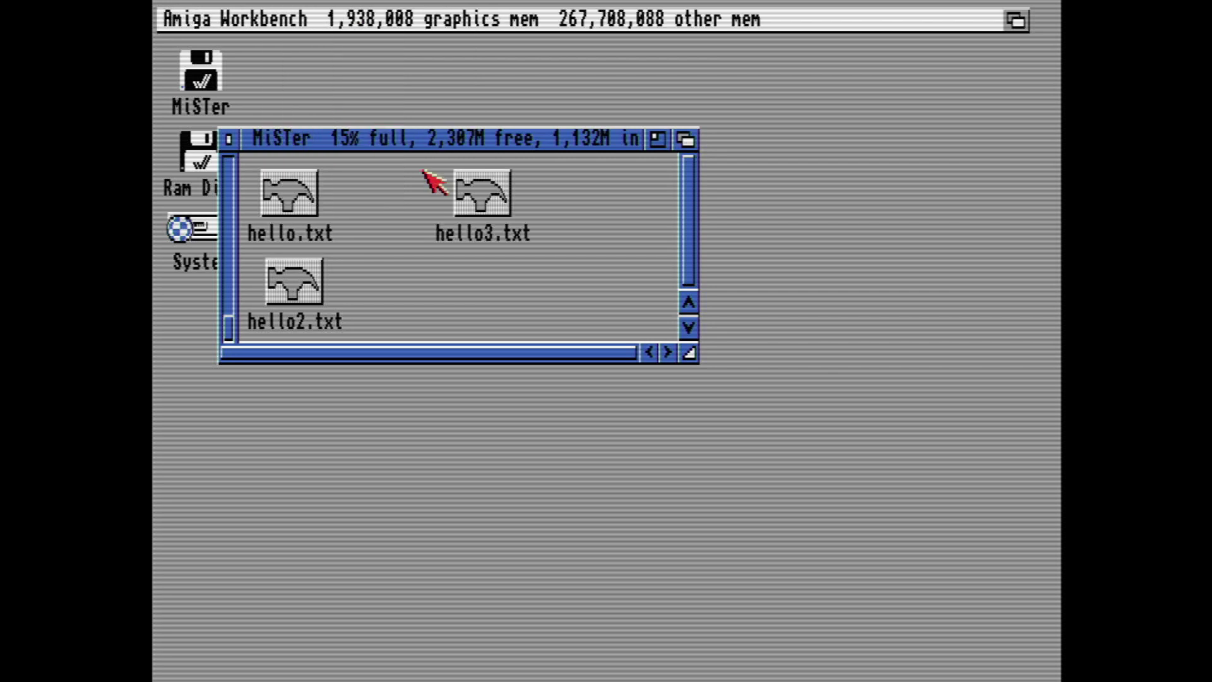